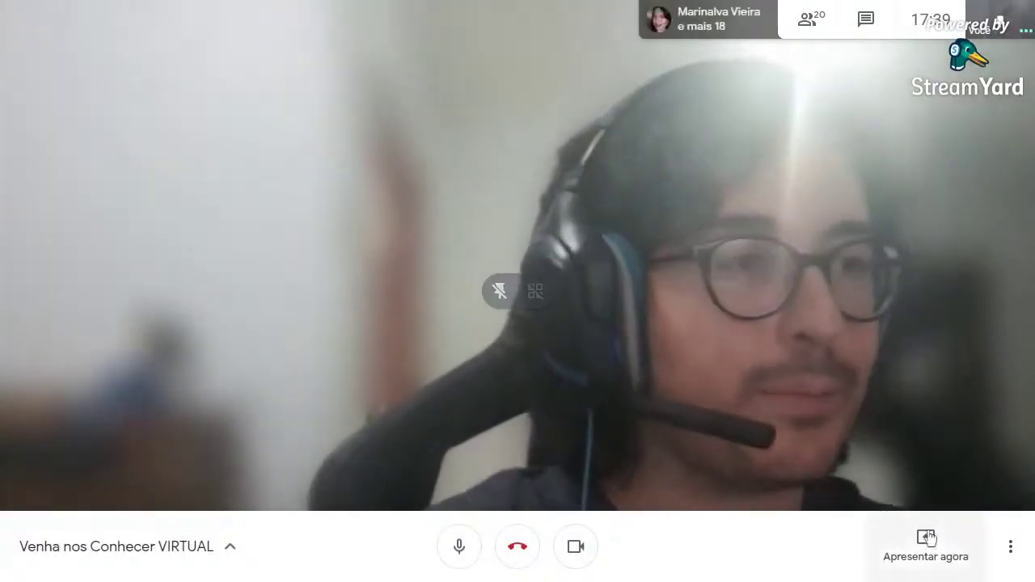
Start presenting a single browser tab to the Google Meet call.
click(925, 546)
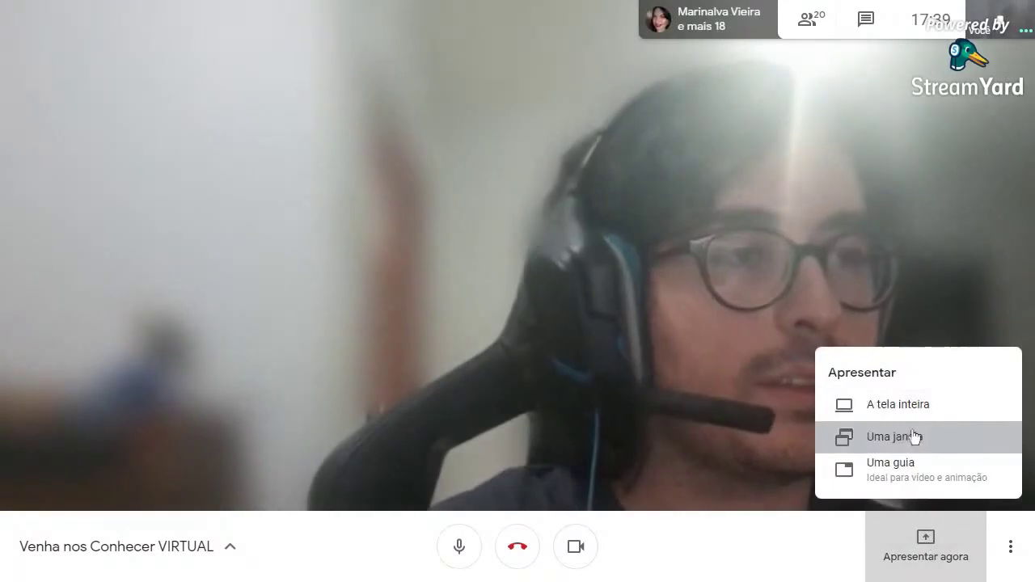
click(915, 434)
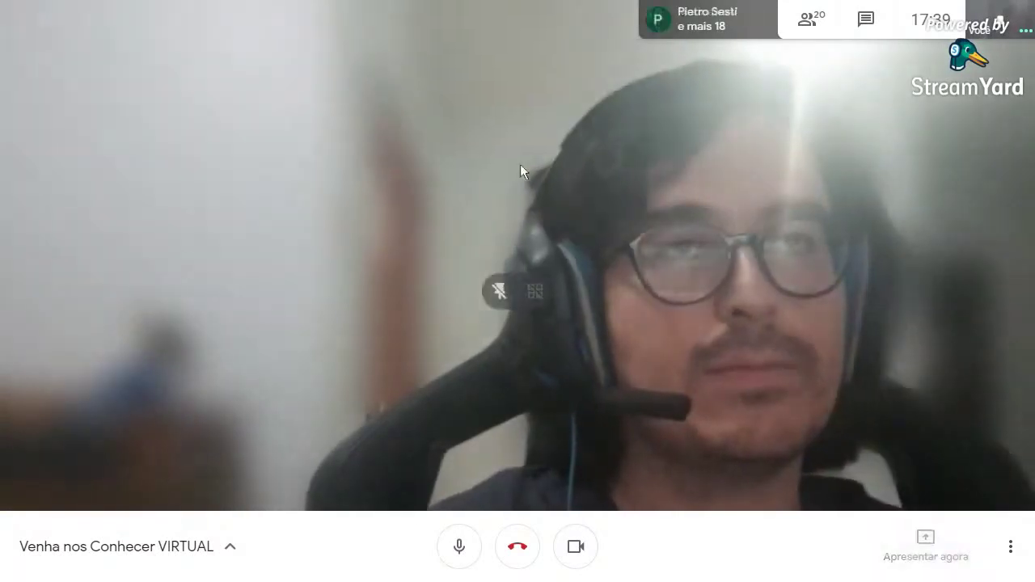
click(889, 555)
click(899, 475)
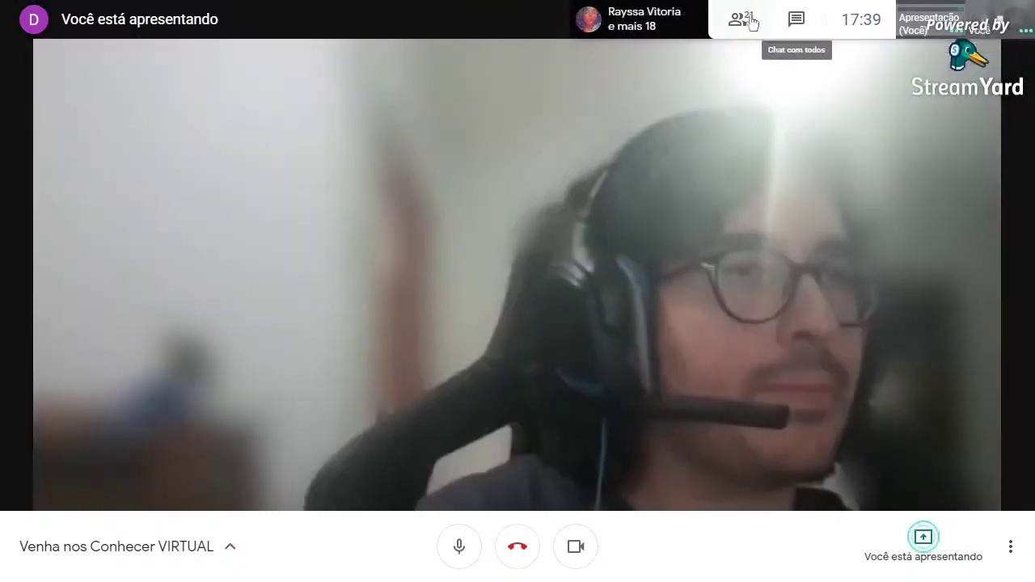
Pin the presentation to the main view from the participants list.
click(738, 18)
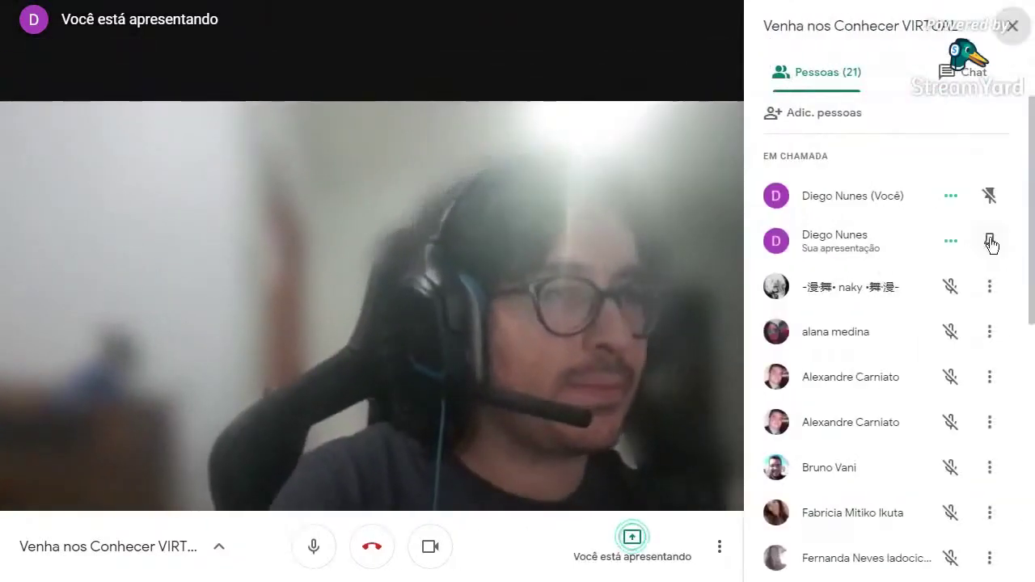
click(990, 240)
click(1012, 26)
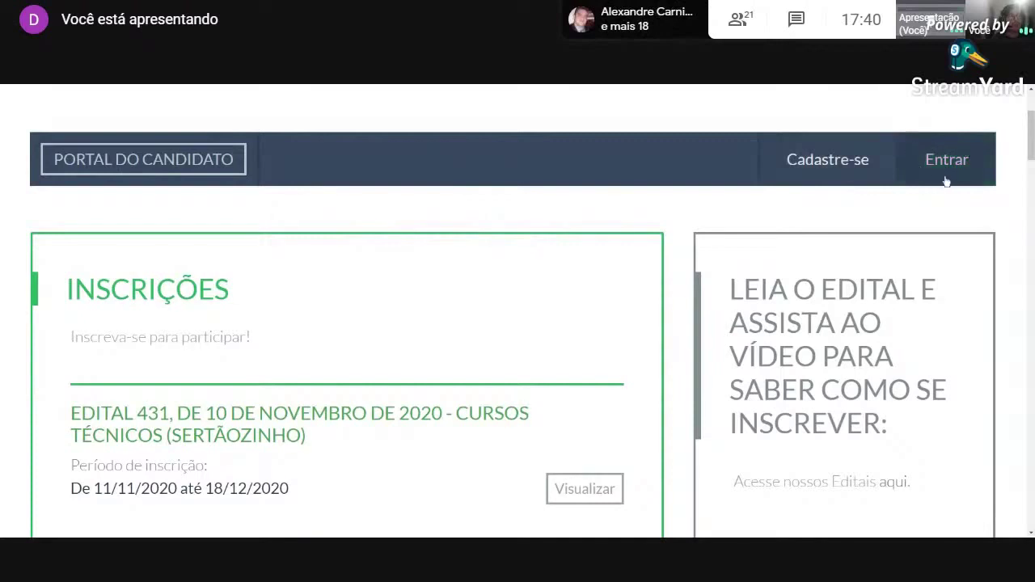
Open the Cadastro de Candidatos form via Cadastre-se and look over its empty fields.
click(831, 164)
scroll(595, 214, down, 4)
scroll(595, 213, up, 2)
scroll(595, 212, down, 1)
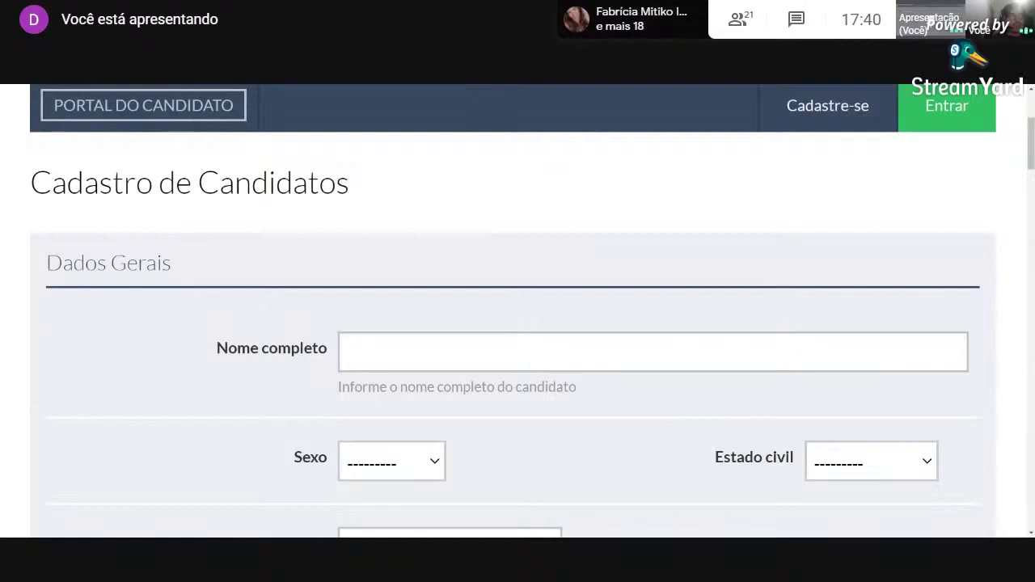
Paste the candidate's full name, and set Sexo to Masculino and Estado civil to Solteiro(a).
click(420, 347)
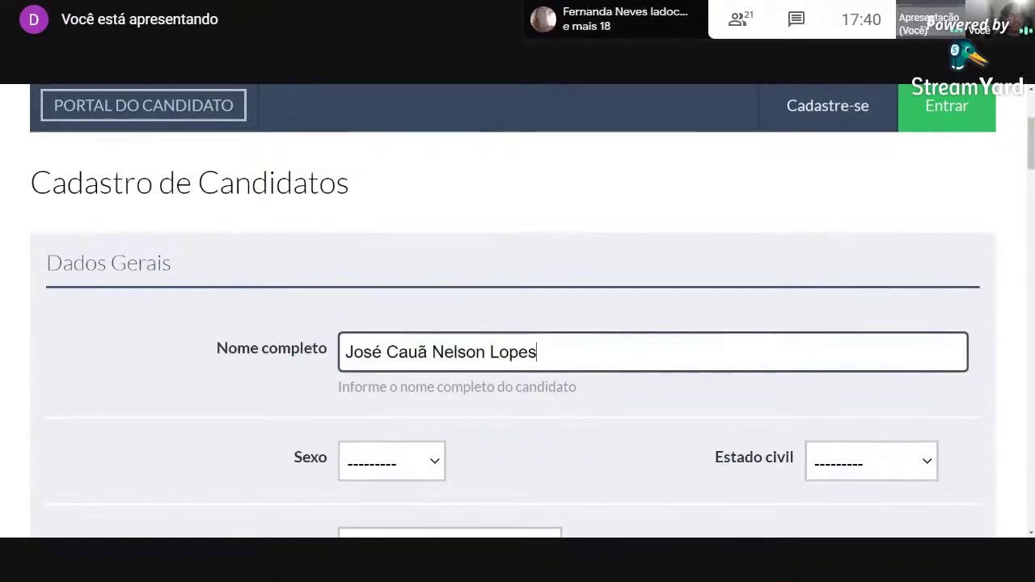
scroll(281, 304, down, 1)
click(411, 349)
click(407, 378)
click(898, 362)
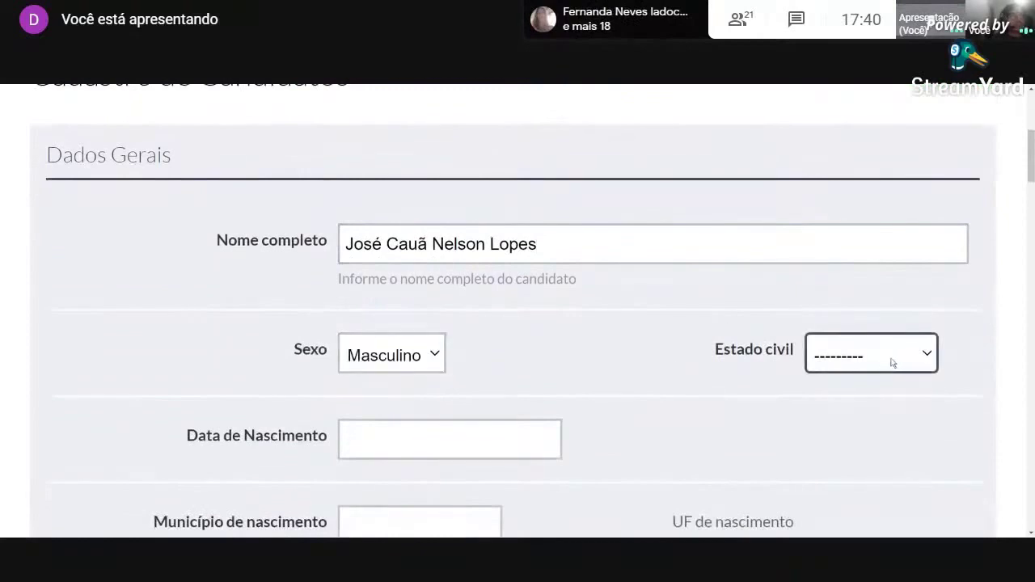
click(865, 403)
scroll(635, 373, down, 1)
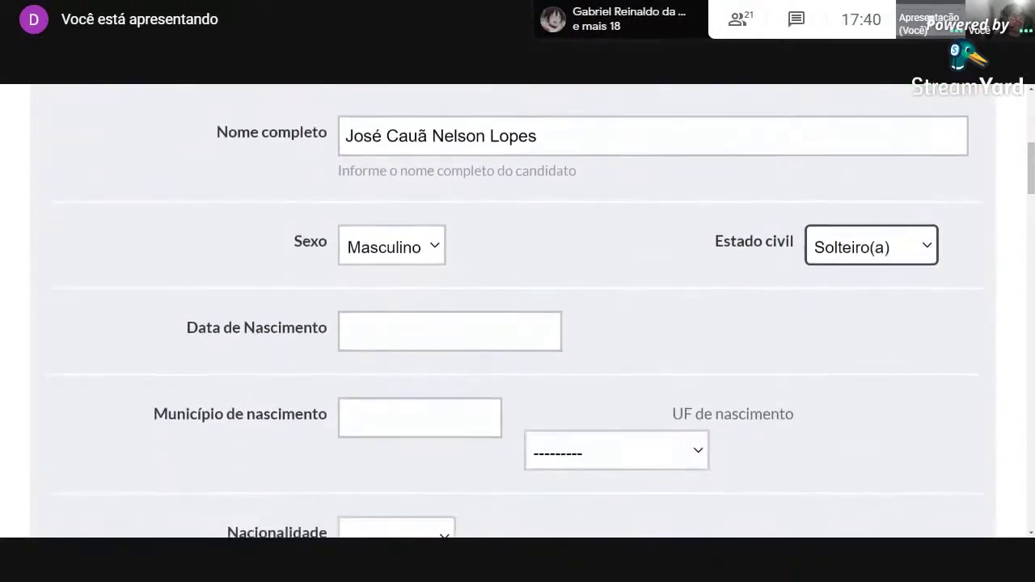
click(412, 85)
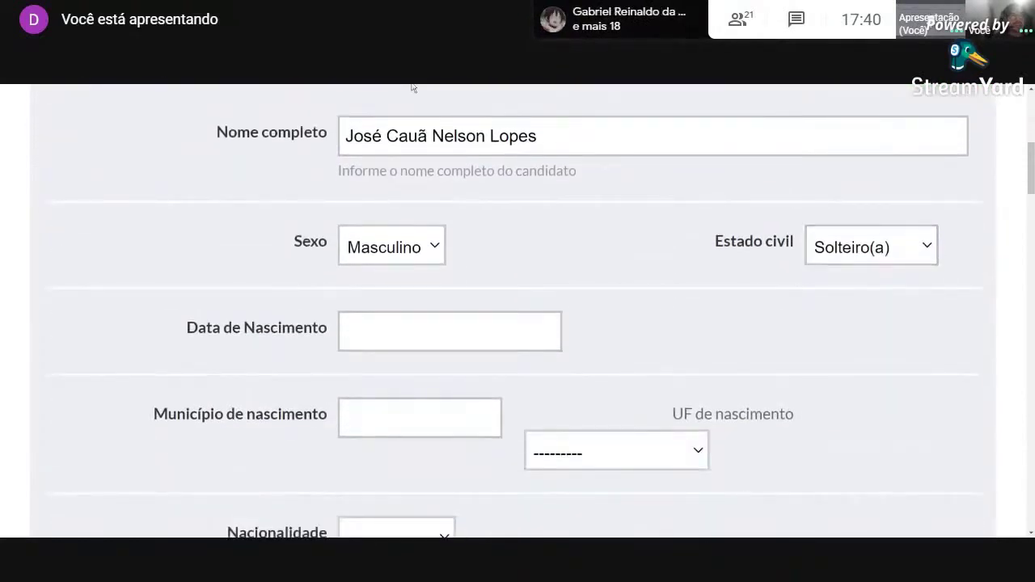
Enter 22/03/1980 as the Data de Nascimento.
click(444, 331)
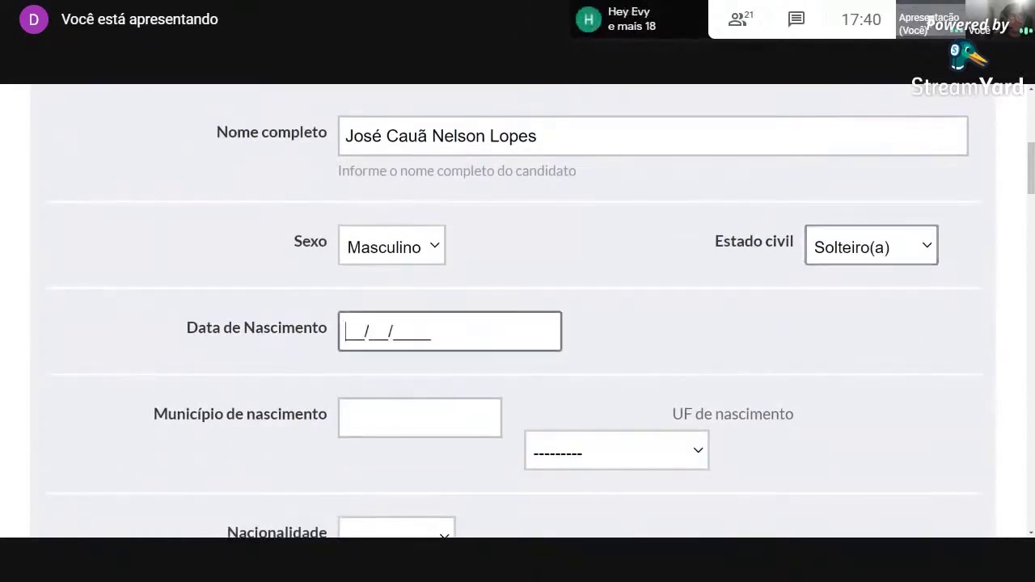
text(22/03/1980)
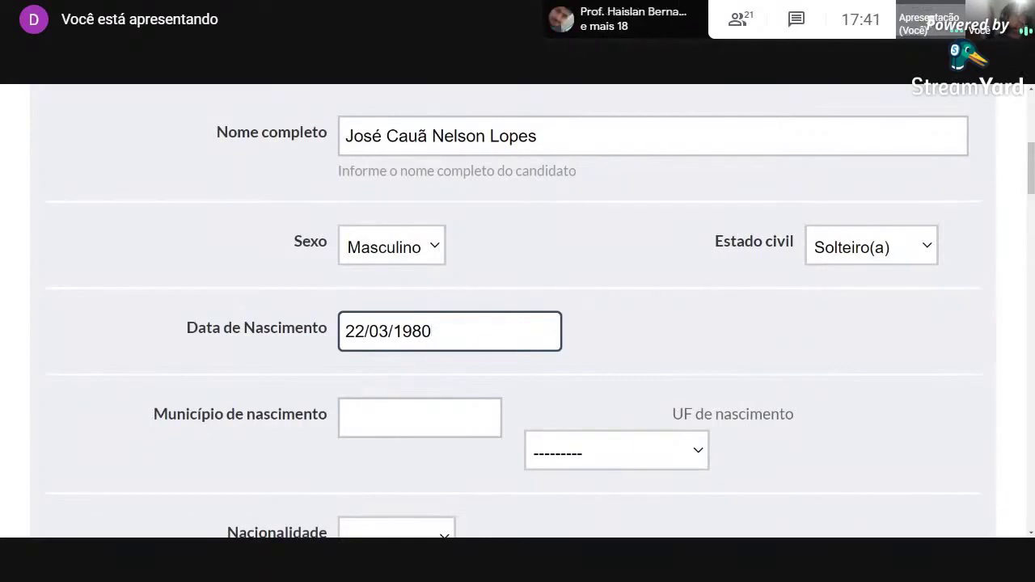
key(Tab)
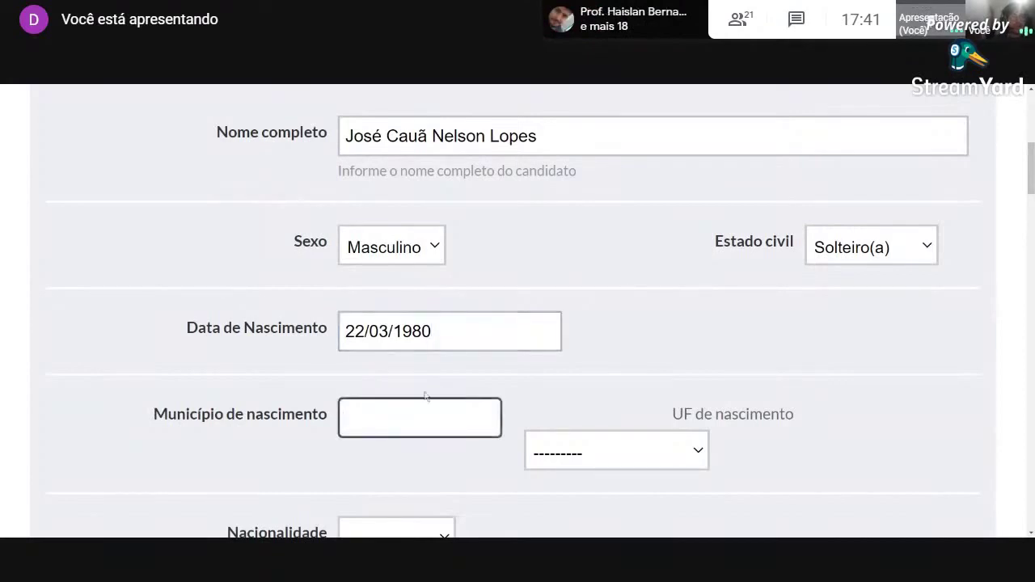
click(435, 85)
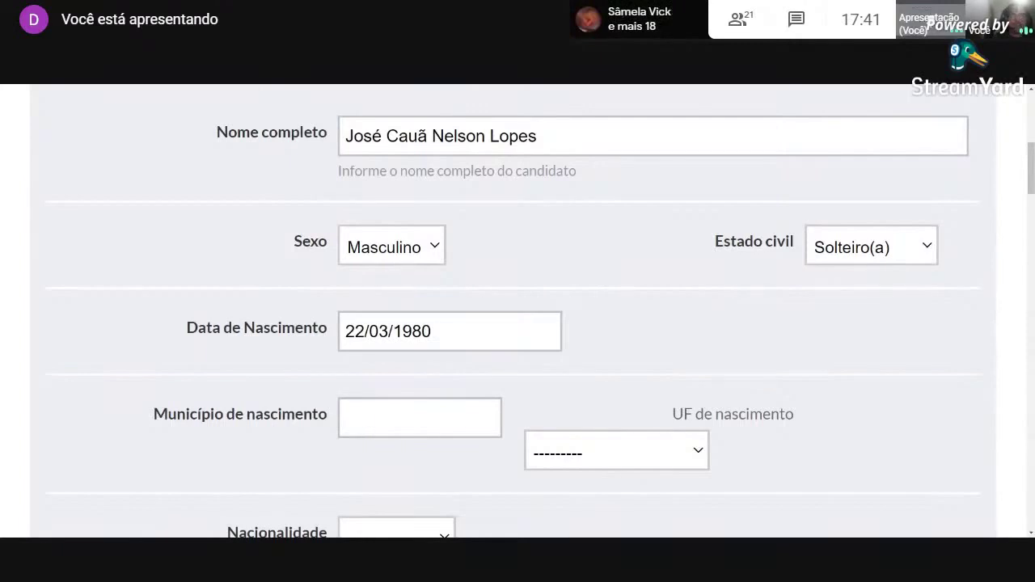
Set the birthplace to Brusque, Santa Catarina.
click(419, 417)
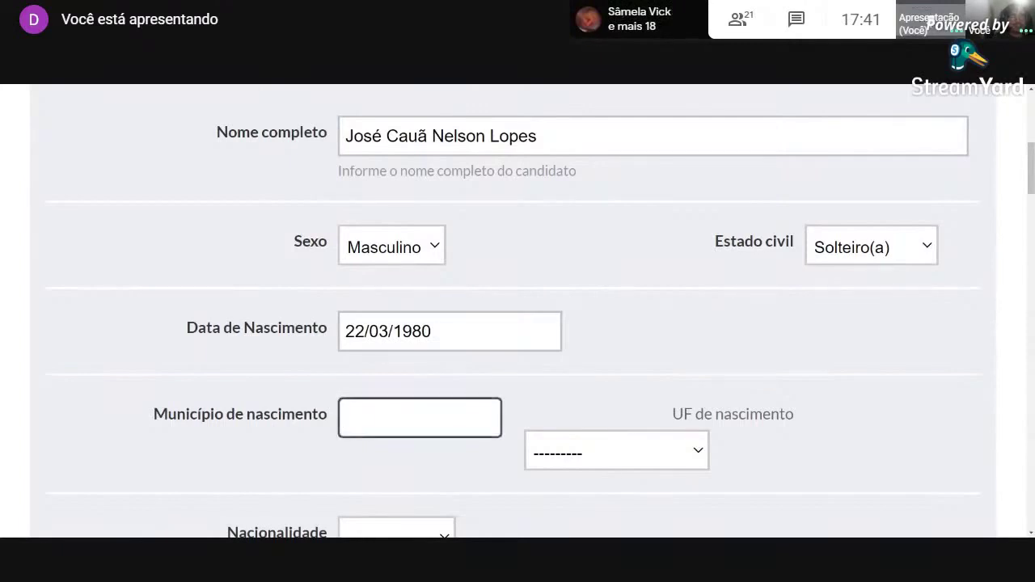
text(Brusque)
key(Tab)
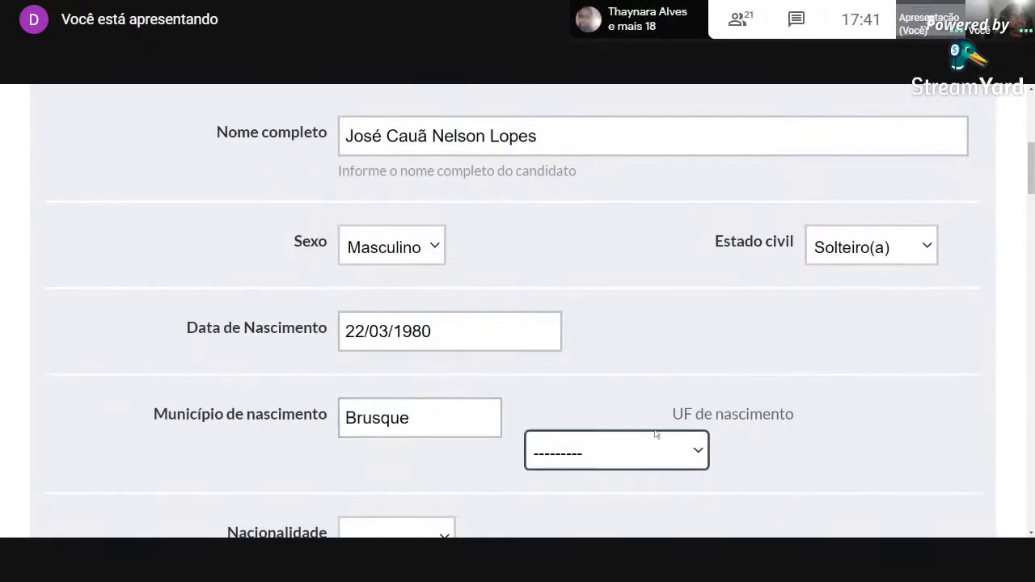
key(s)
scroll(726, 358, down, 1)
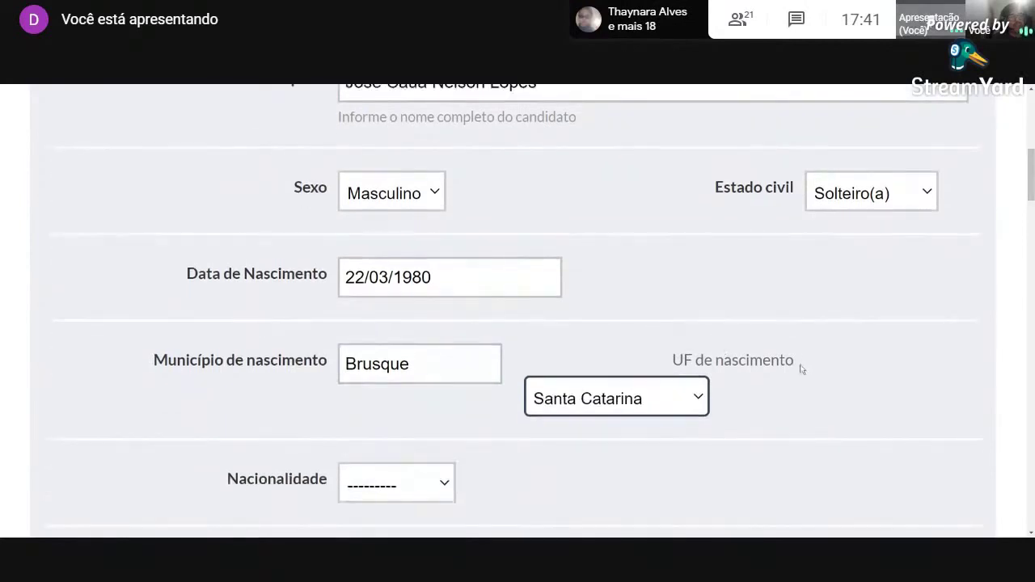
scroll(800, 368, down, 2)
Set Nacionalidade to Brasileira and answer Não to the immigrant and refugee questions.
click(393, 377)
key(b)
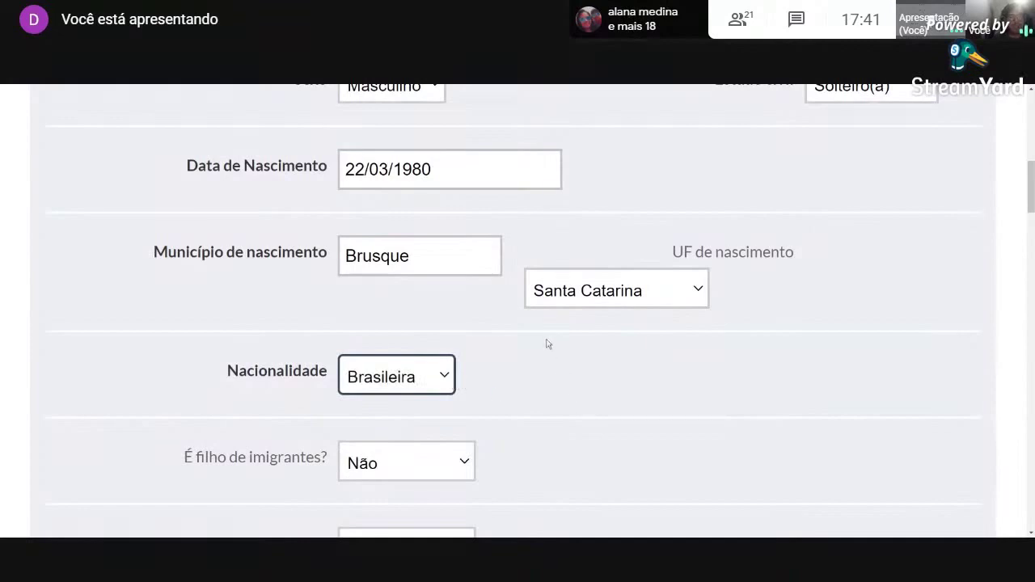
click(597, 459)
scroll(591, 461, down, 1)
scroll(591, 461, down, 1)
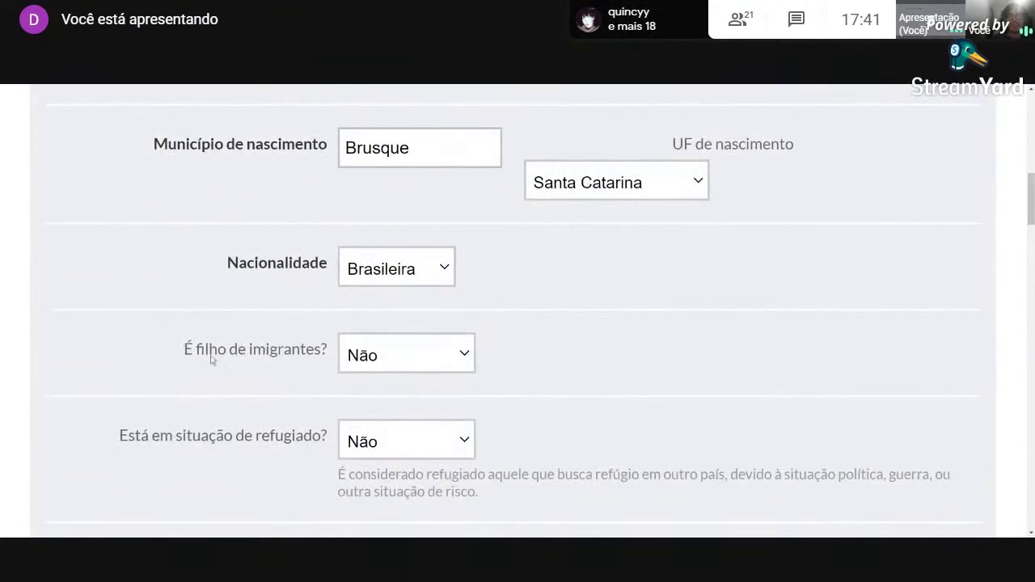
click(398, 364)
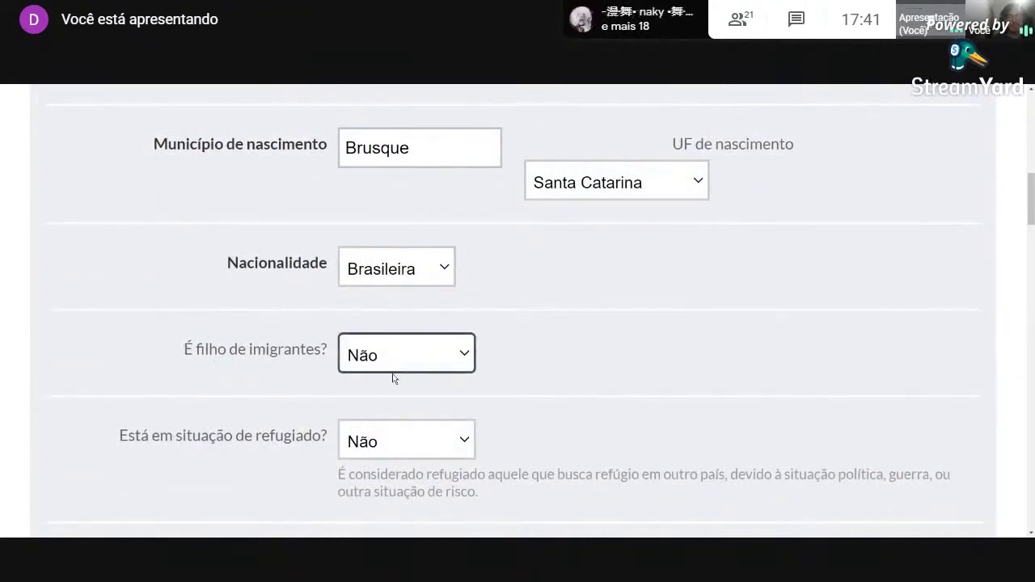
click(639, 378)
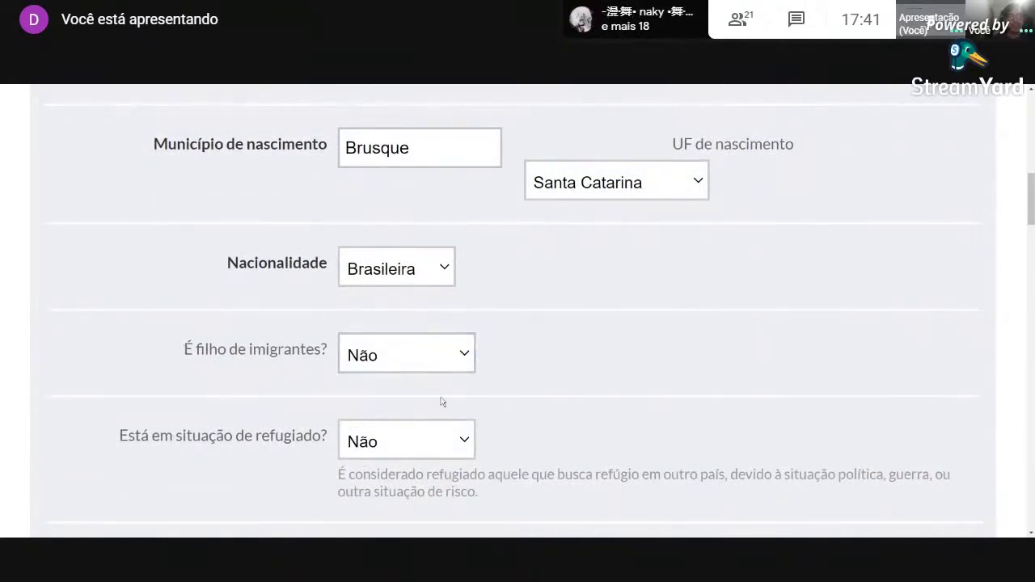
scroll(374, 417, down, 1)
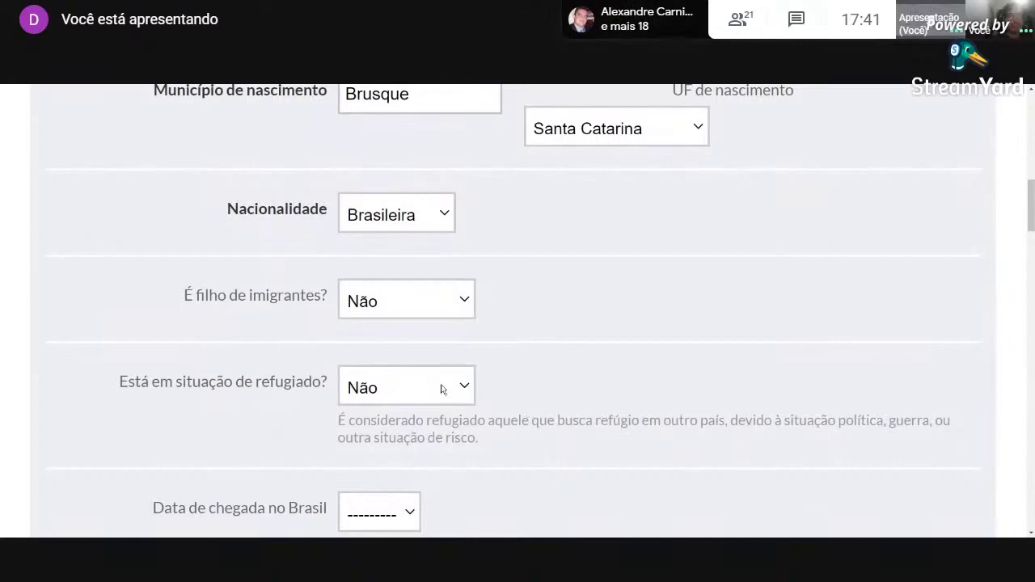
Scroll down to the parents' fields and type the mother's name in Nome da mãe.
scroll(532, 370, down, 1)
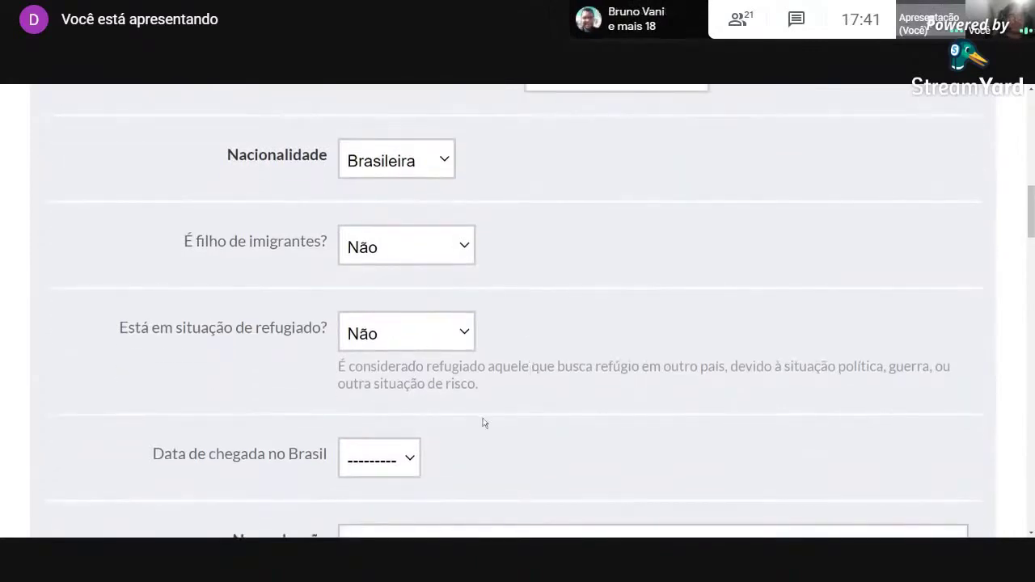
scroll(485, 427, down, 2)
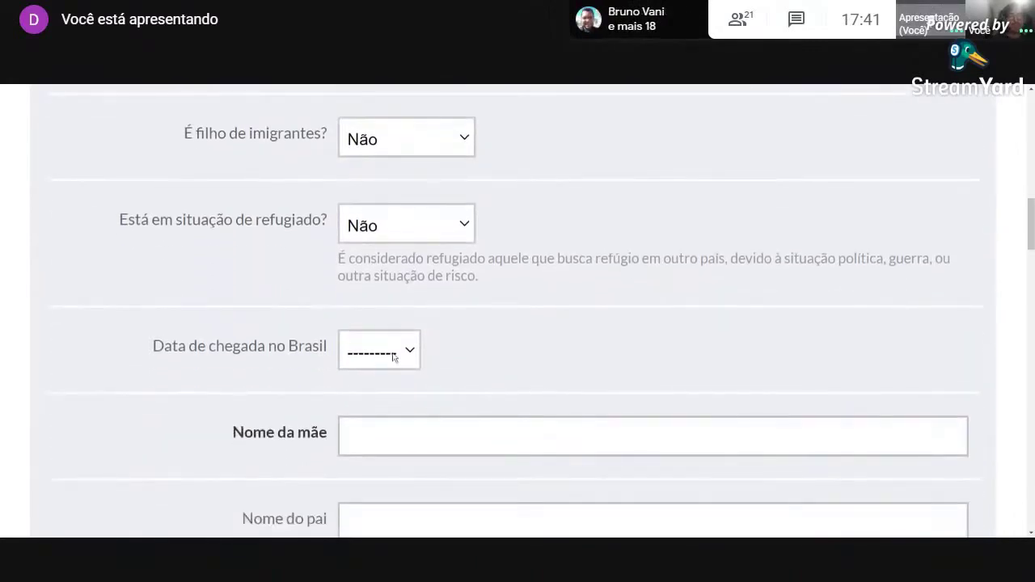
scroll(422, 387, down, 1)
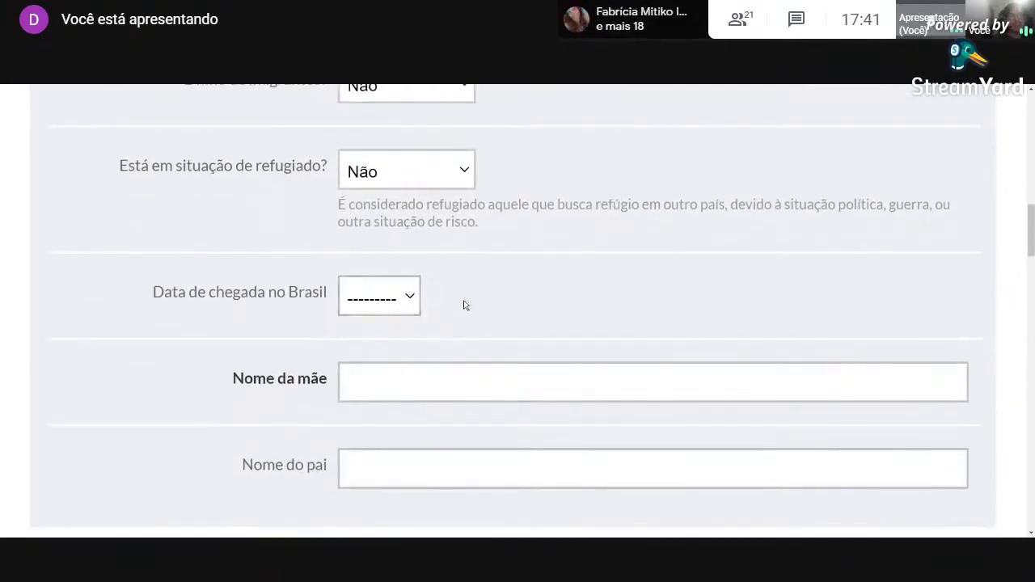
scroll(493, 328, up, 2)
scroll(518, 348, up, 1)
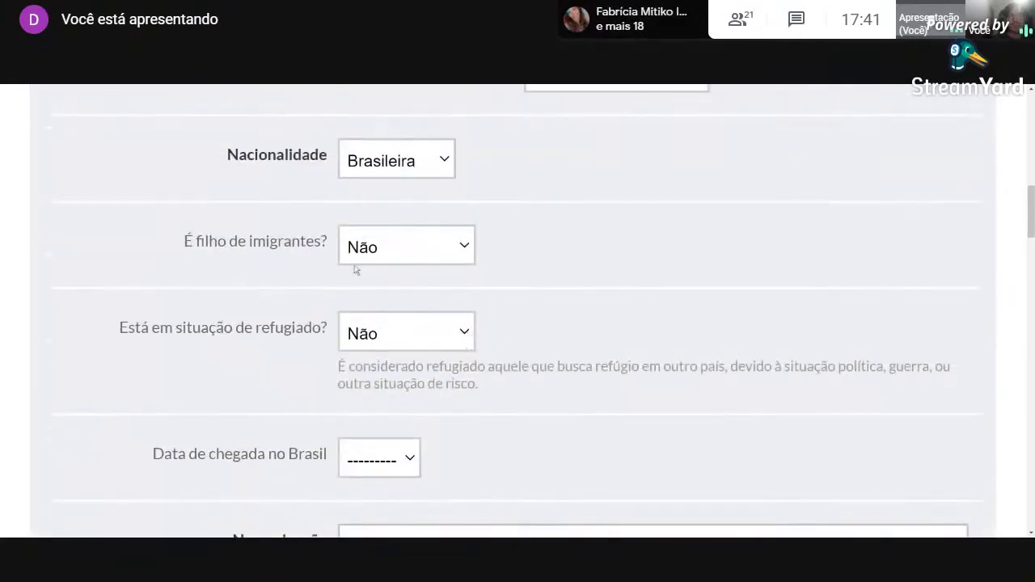
scroll(571, 404, down, 2)
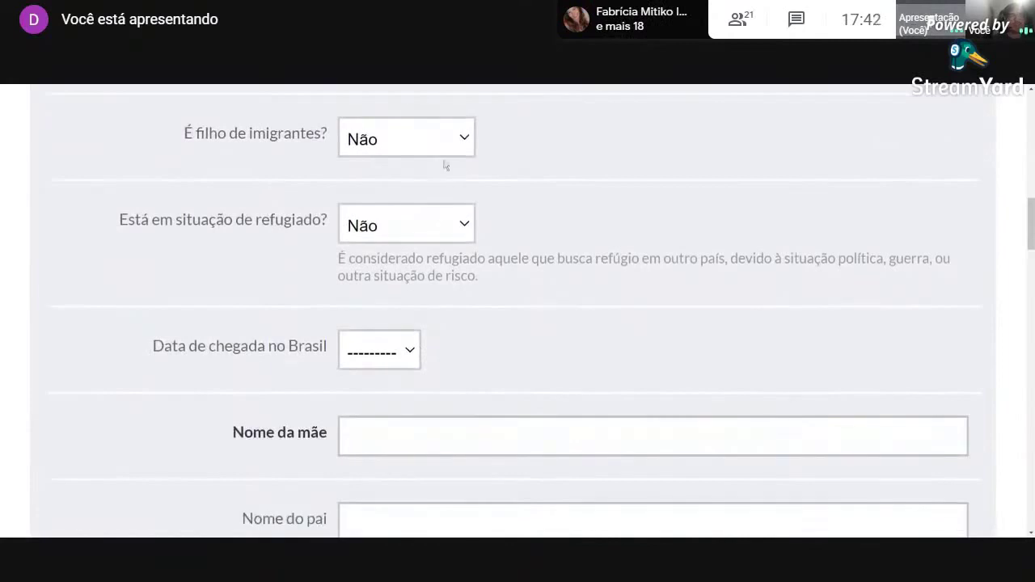
scroll(403, 381, down, 1)
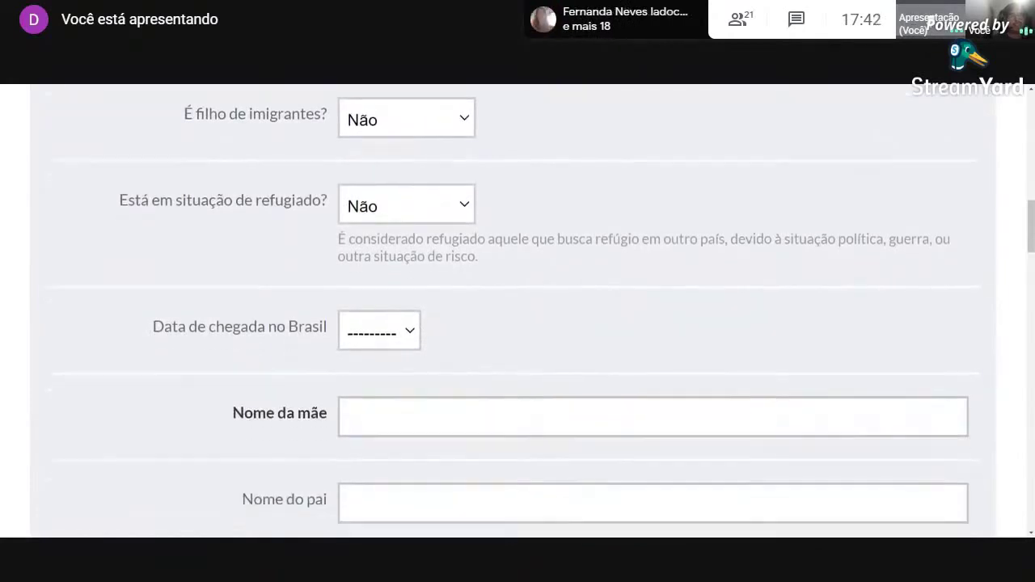
scroll(468, 407, down, 1)
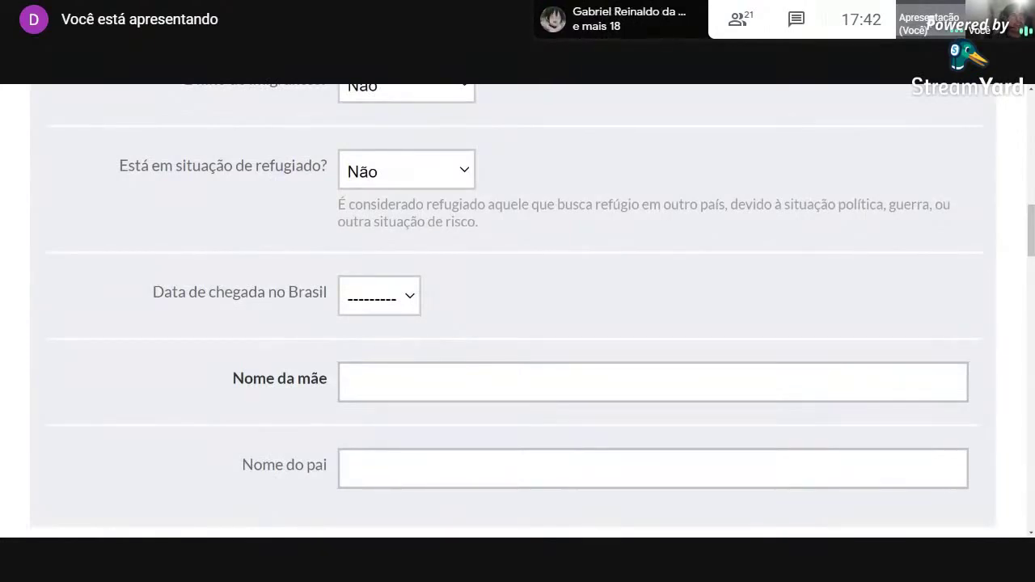
click(425, 385)
key(Tab)
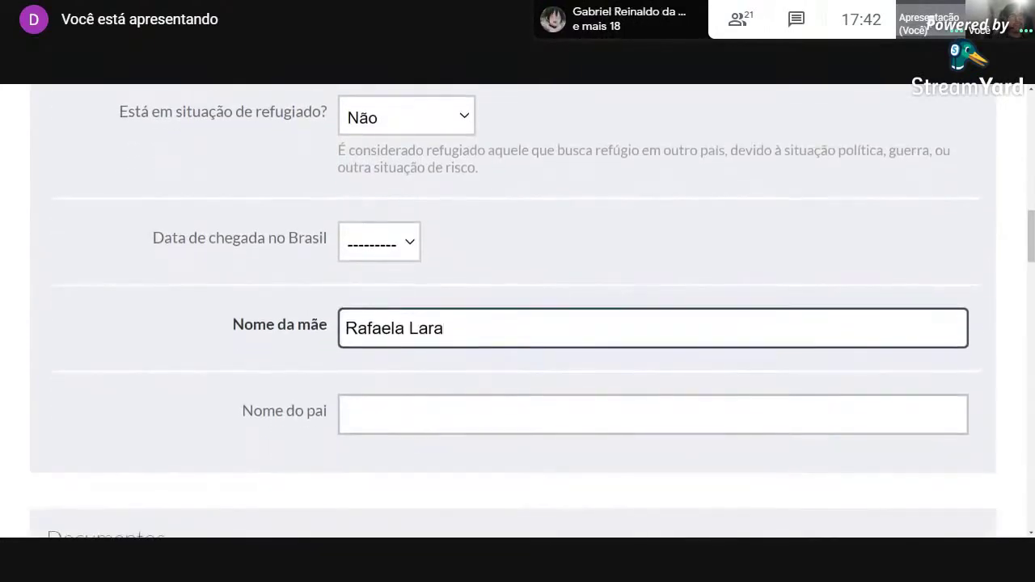
Paste the father's full name into Nome do pai.
click(499, 88)
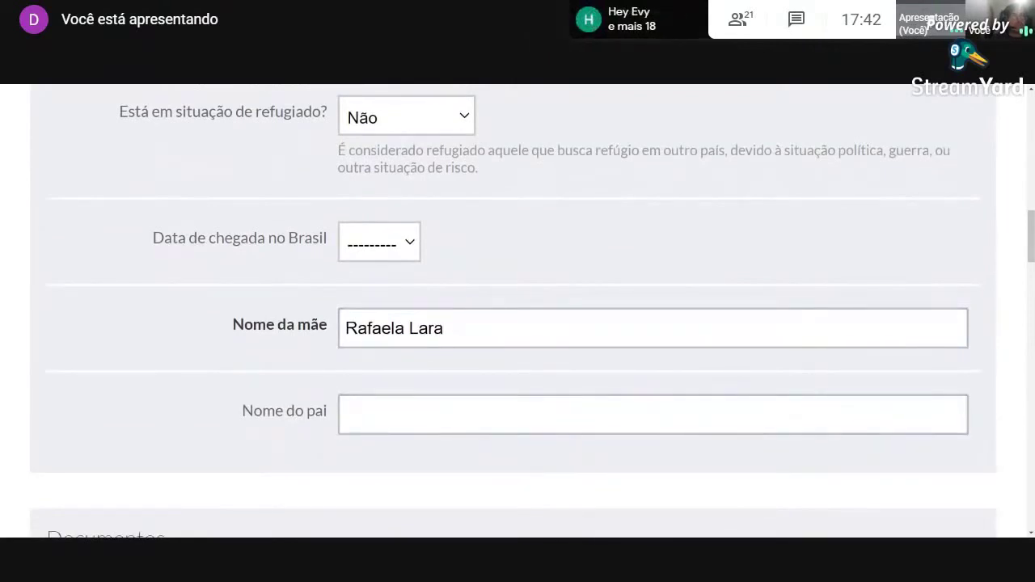
click(435, 398)
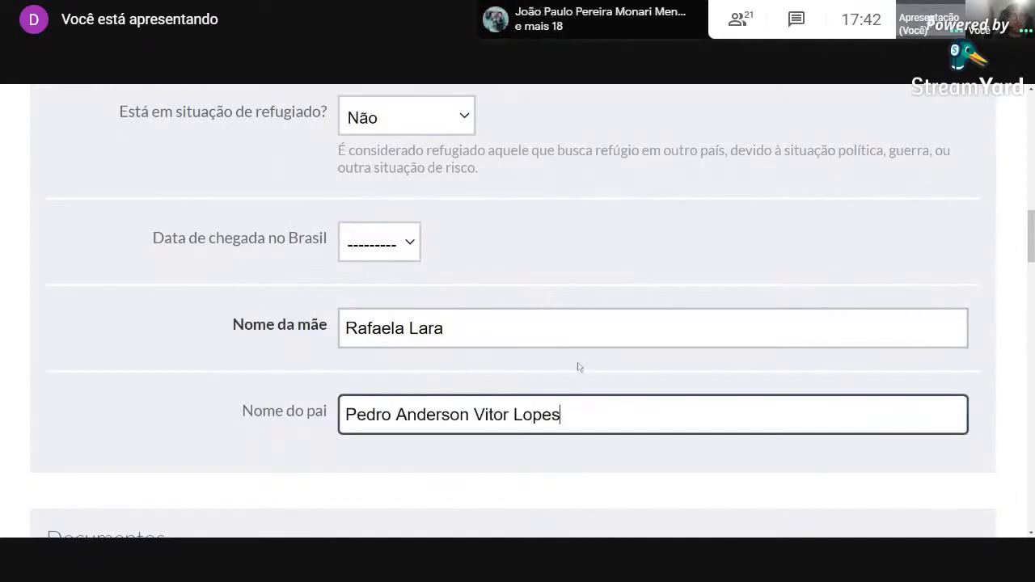
scroll(243, 412, down, 3)
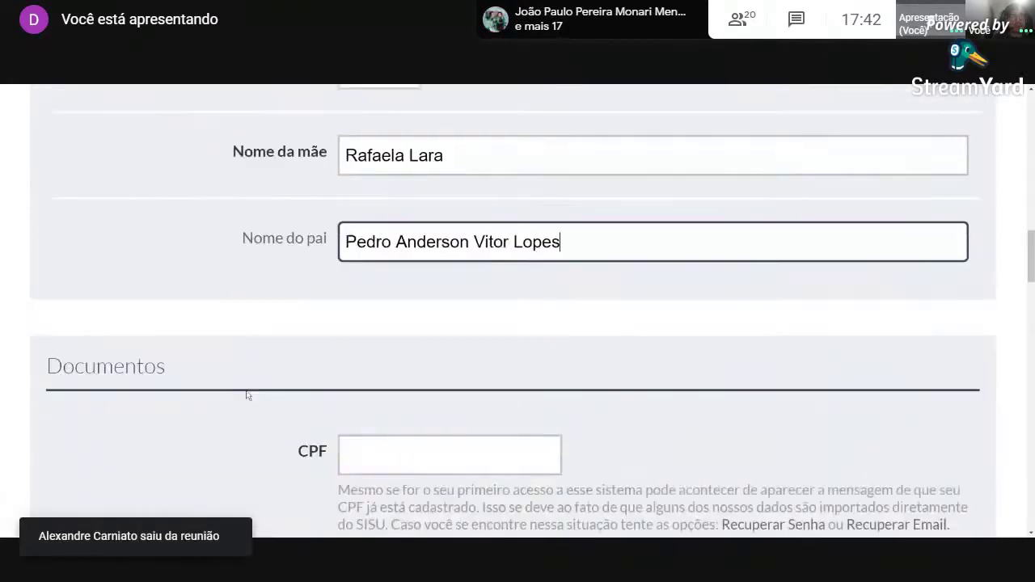
scroll(284, 400, down, 2)
Paste the candidate's CPF and identity document number.
click(371, 316)
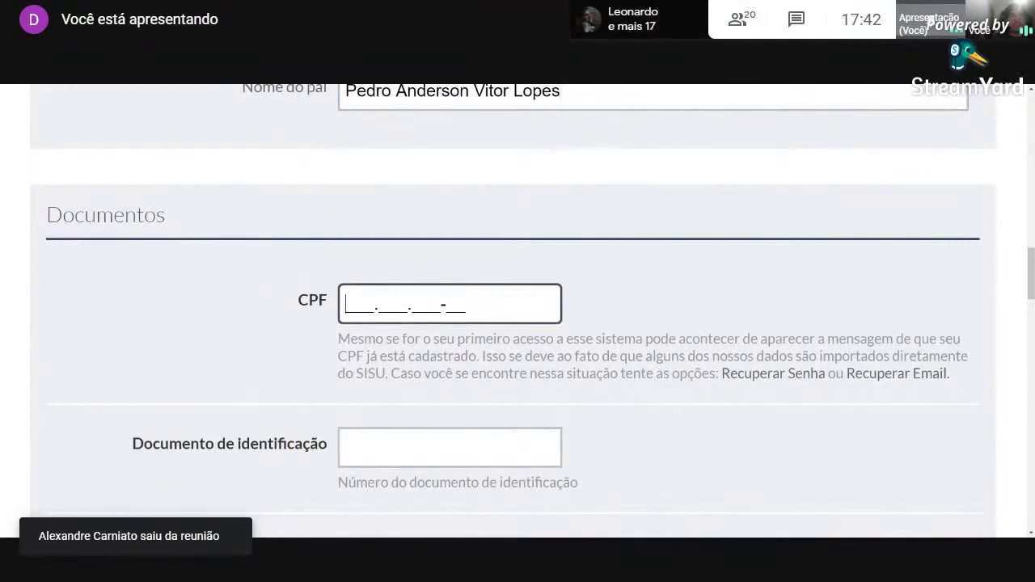
key(alt+Tab)
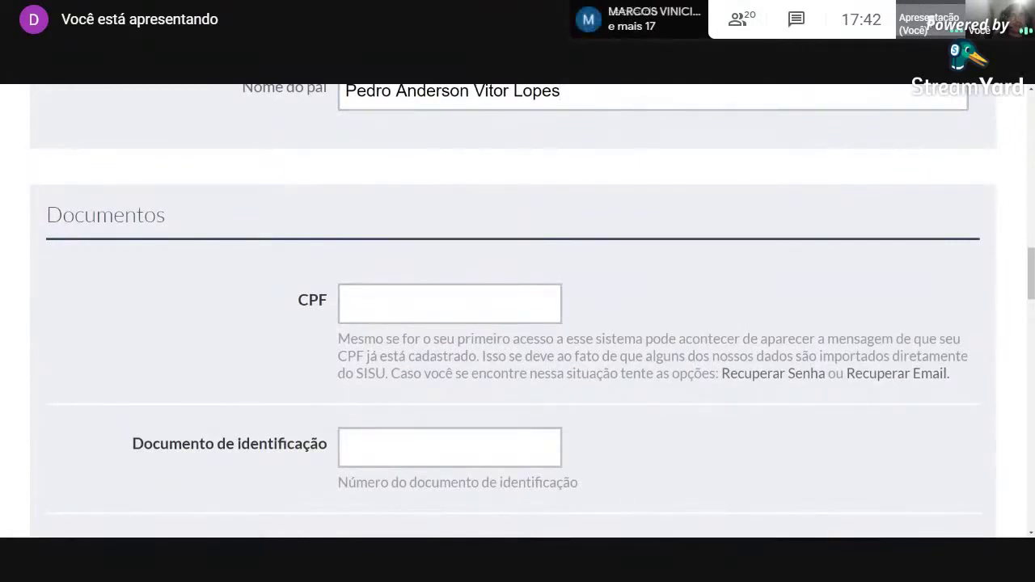
key(alt+Tab)
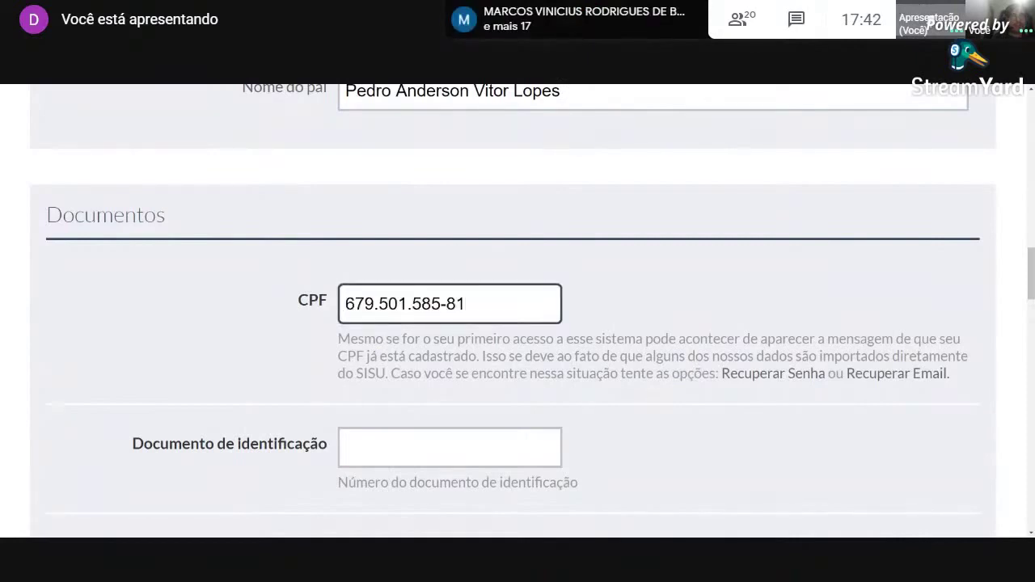
click(449, 447)
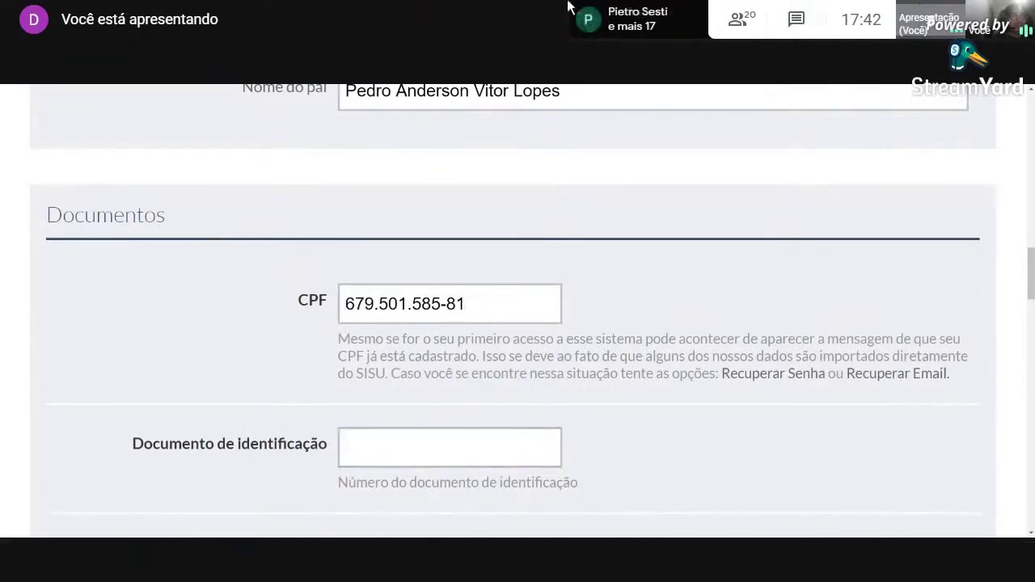
click(450, 447)
Set Órgão emissor to SSP, UF to São Paulo and issue date 01/01/1990.
scroll(647, 375, down, 1)
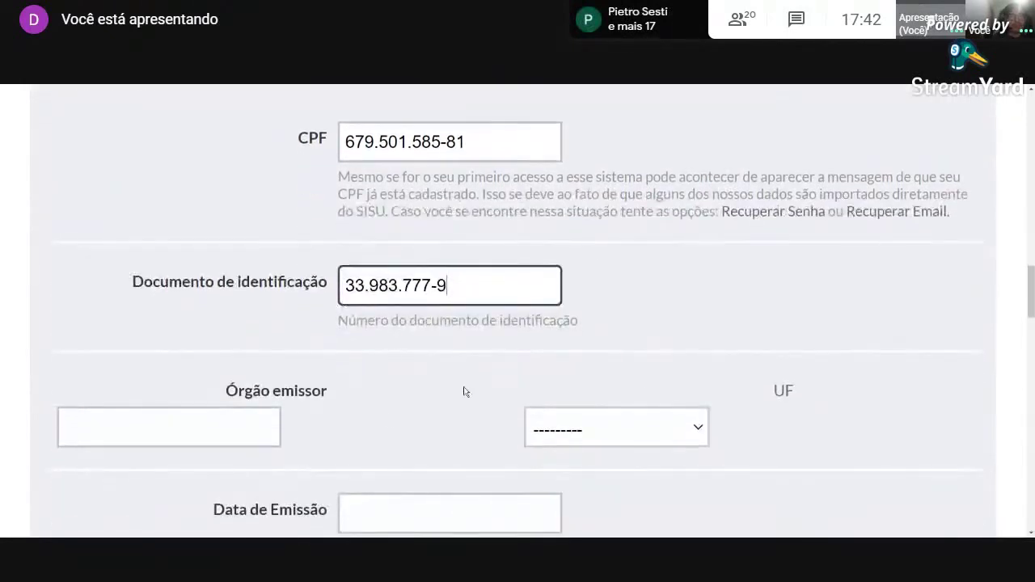
key(Tab)
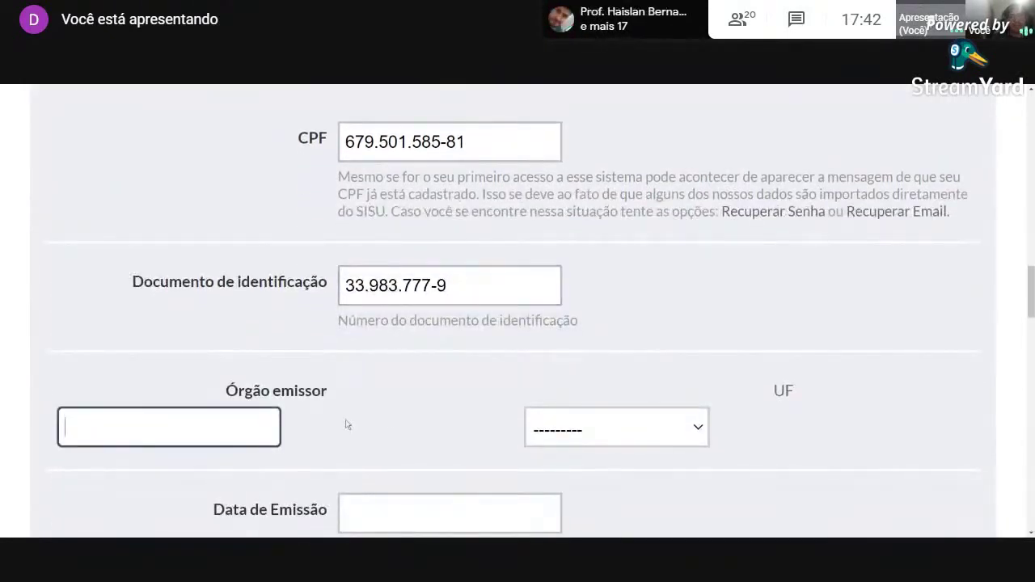
text(SSP)
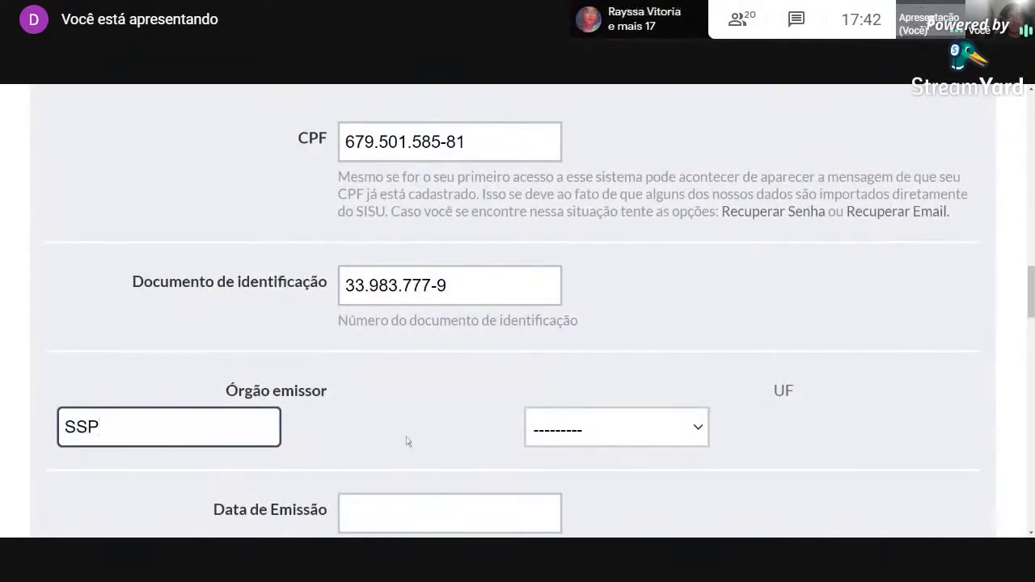
click(655, 438)
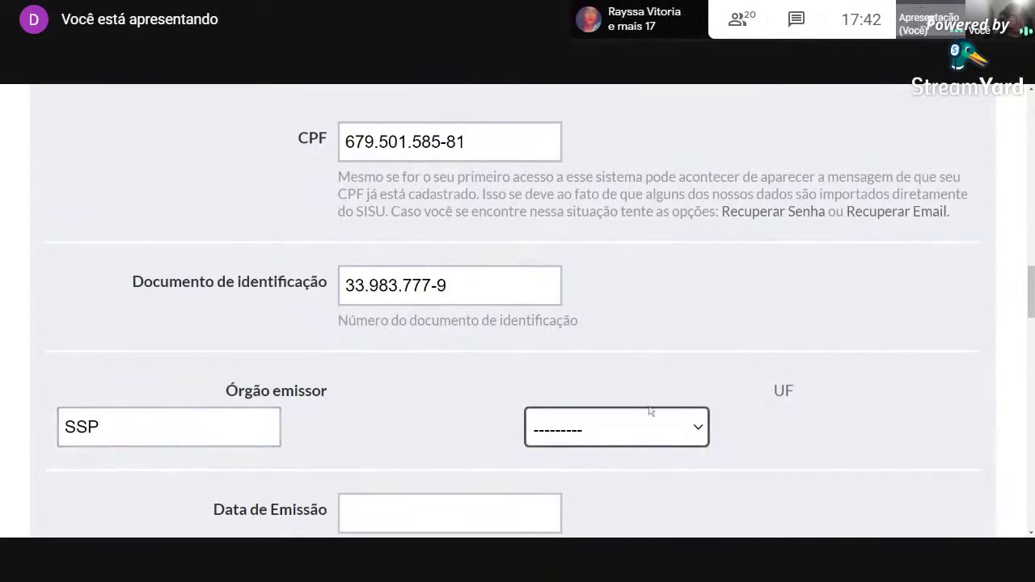
click(598, 369)
scroll(705, 404, down, 1)
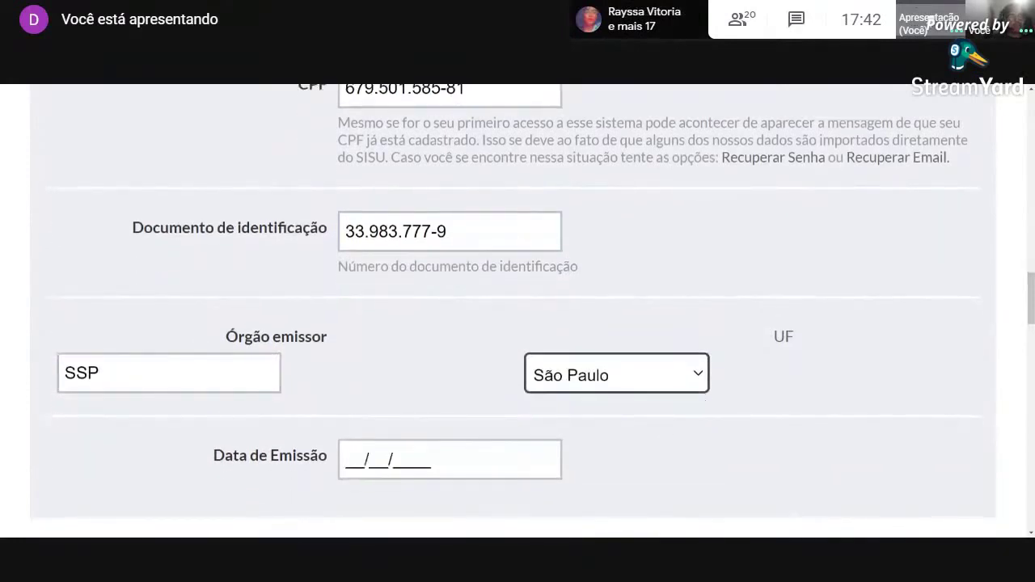
click(450, 459)
text(01/01/)
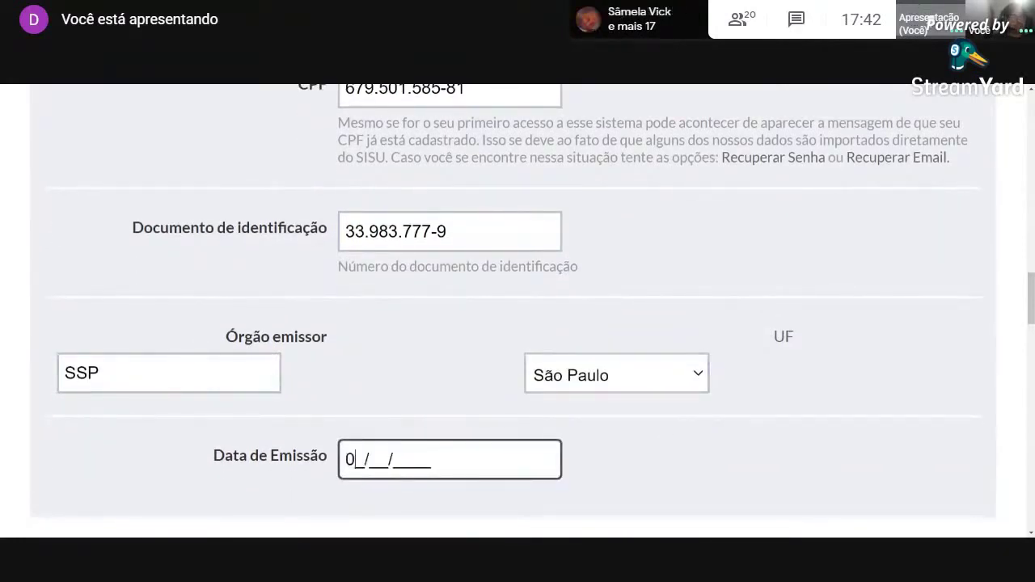
text(19)
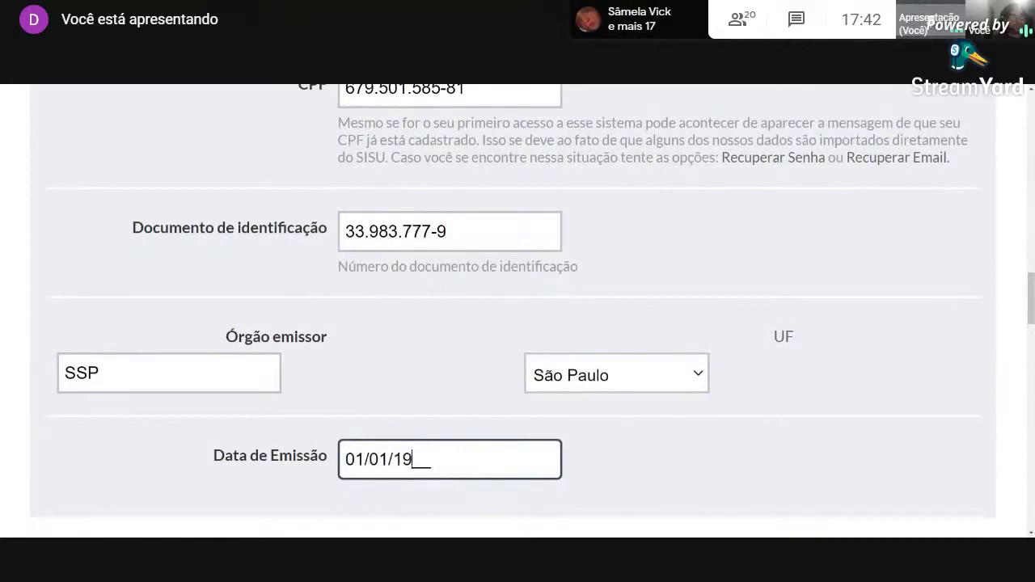
text(90)
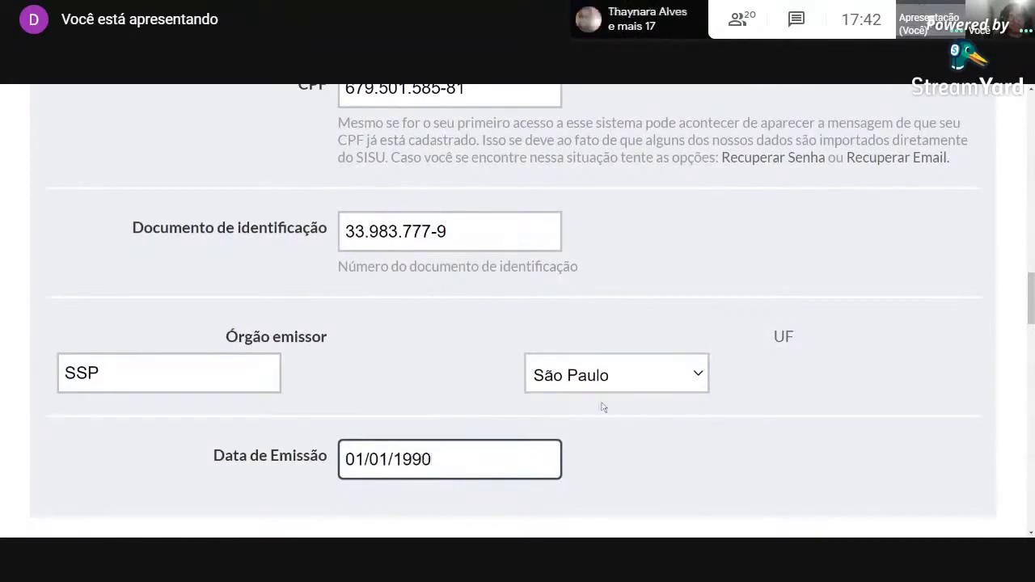
Enter the candidate's main phone number in Telefone Principal under Contatos.
scroll(636, 369, down, 3)
scroll(688, 358, down, 1)
click(77, 381)
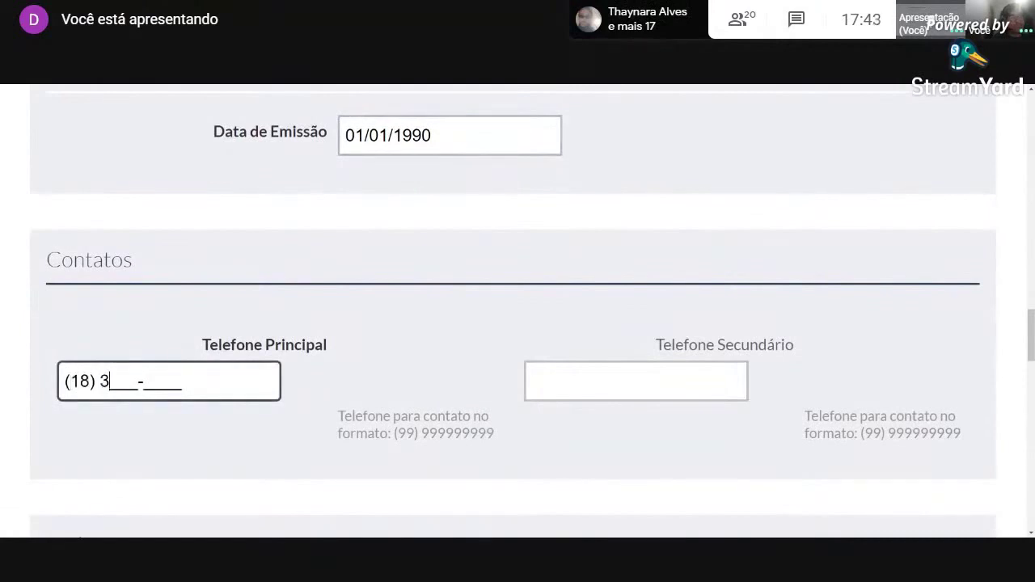
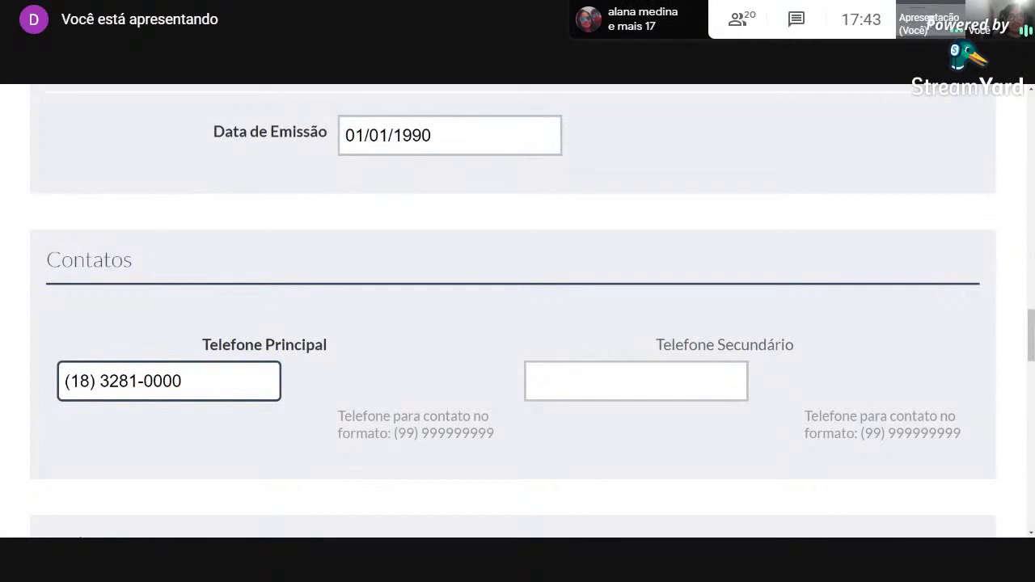
scroll(369, 342, down, 4)
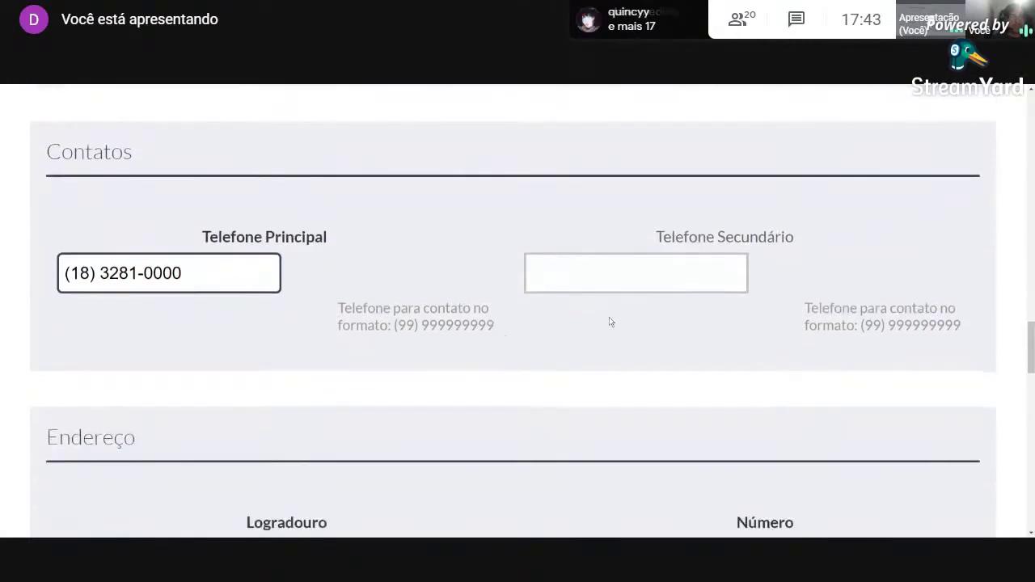
Paste the street name, house number and neighbourhood into the address fields.
scroll(585, 335, down, 2)
click(211, 346)
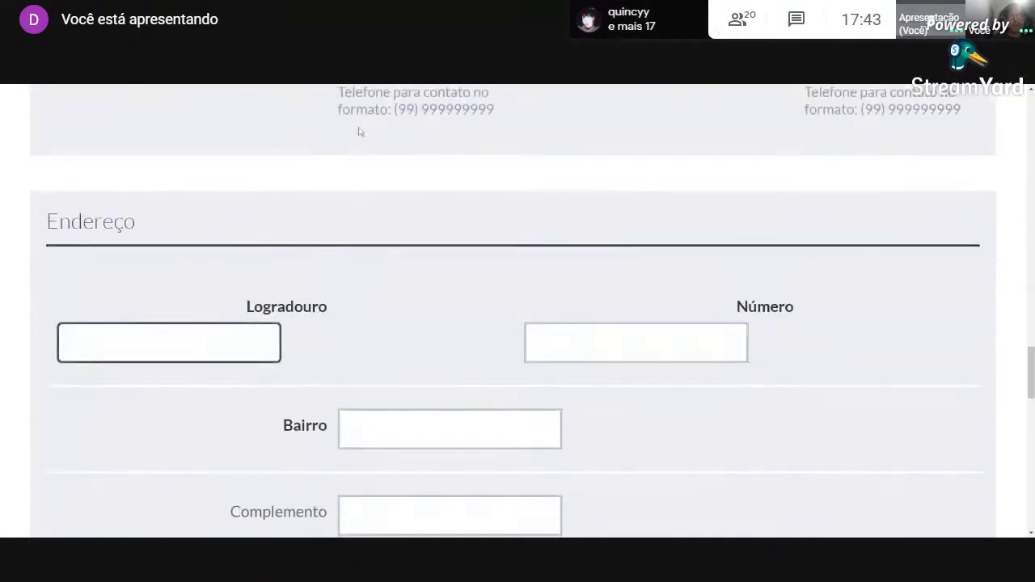
click(517, 89)
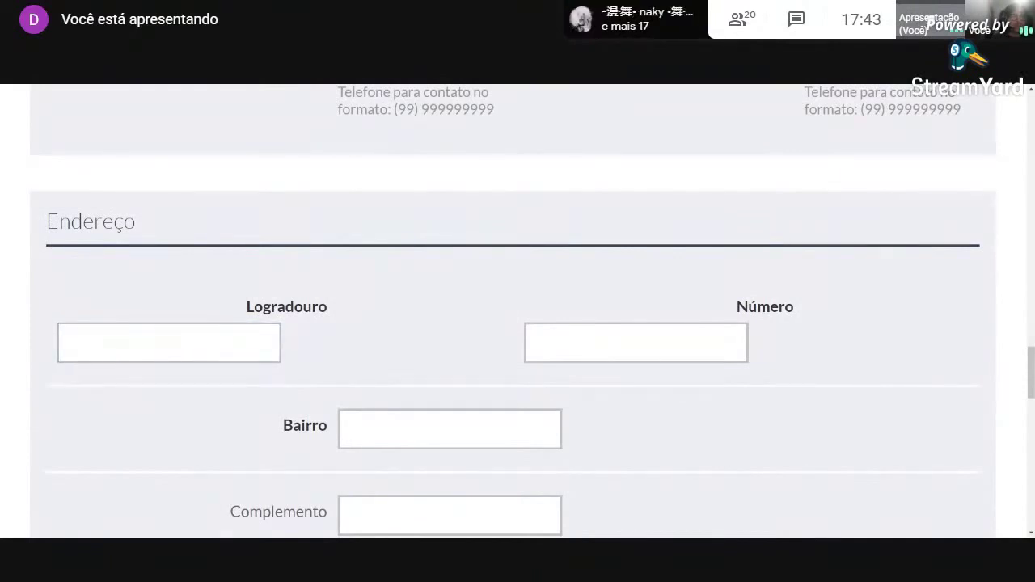
click(248, 312)
key(Tab)
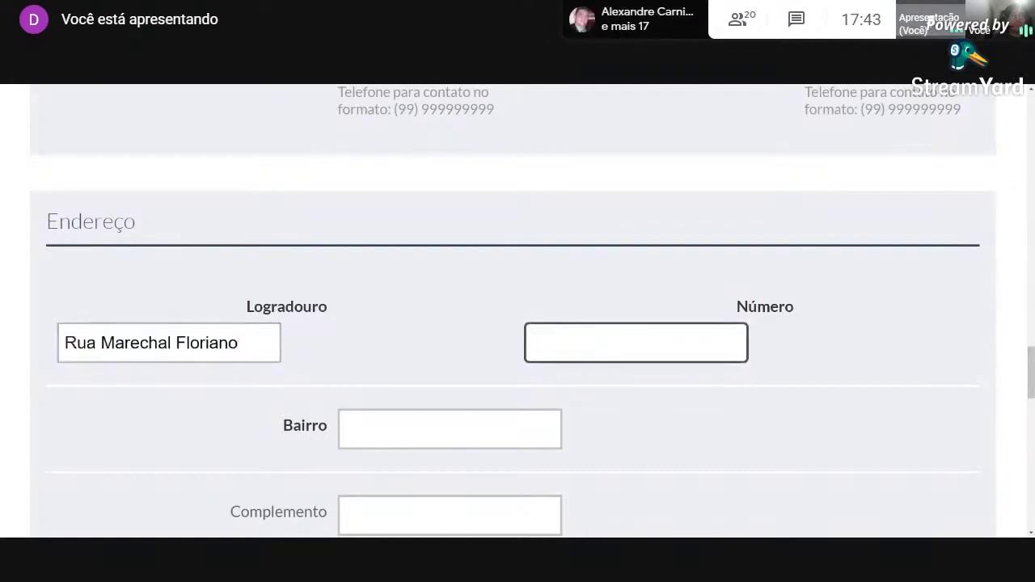
key(alt+Tab)
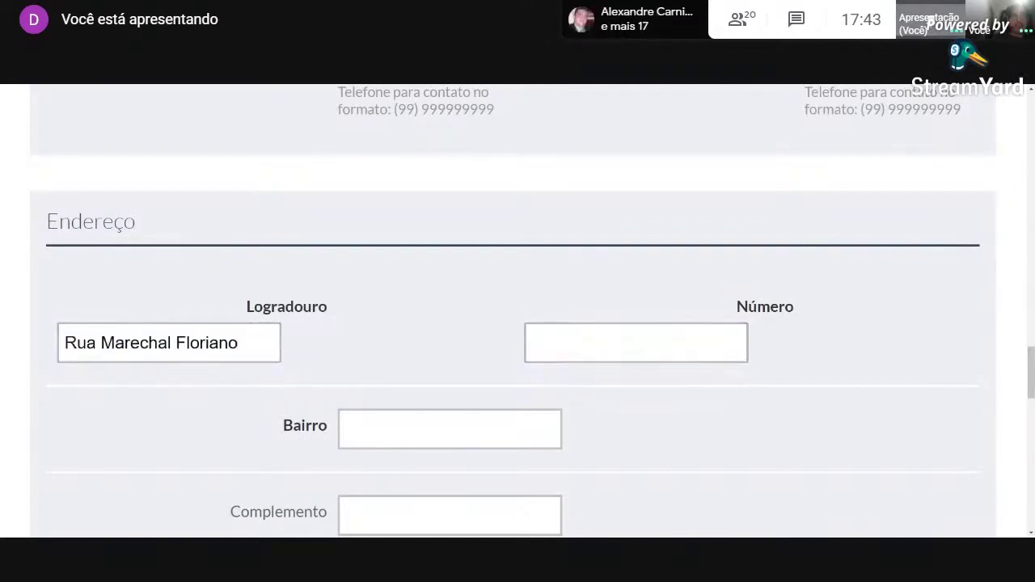
key(alt+Tab)
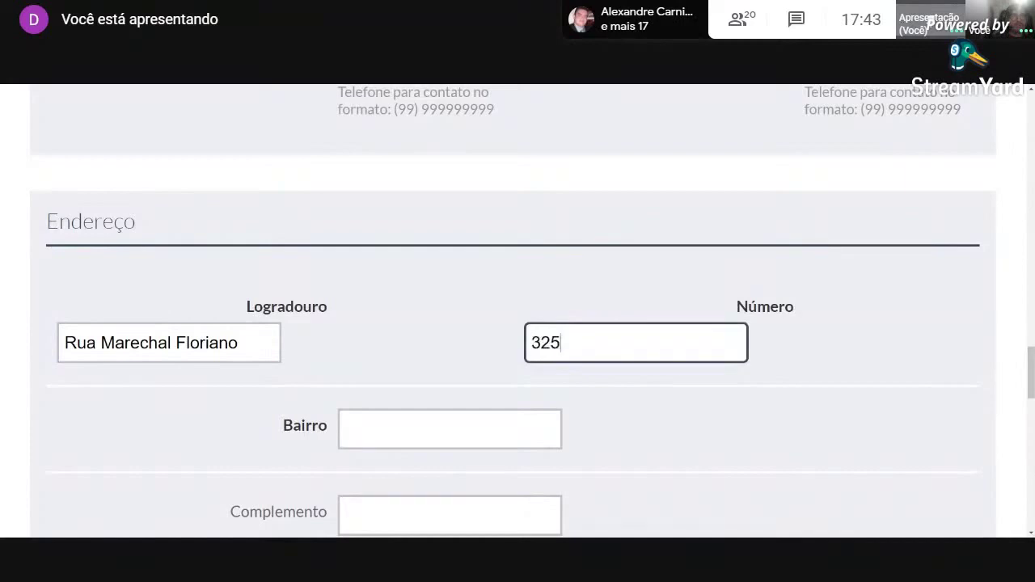
key(Tab)
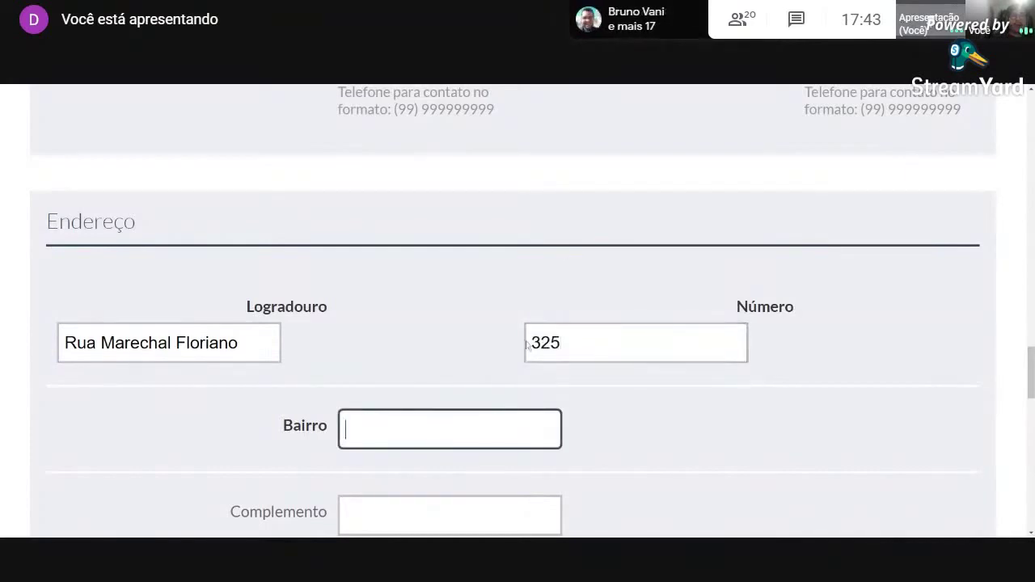
key(alt+Tab)
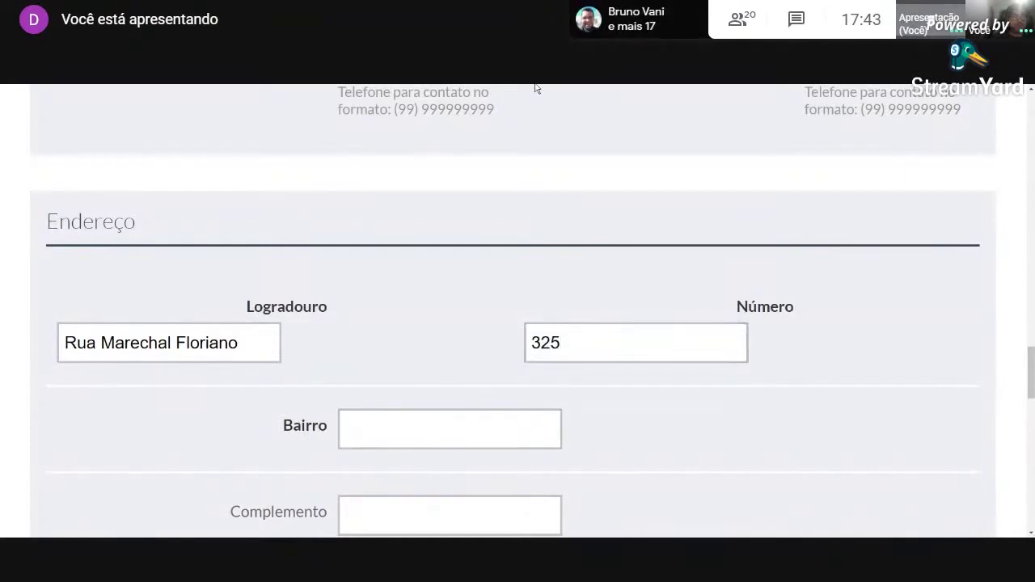
key(alt+Tab)
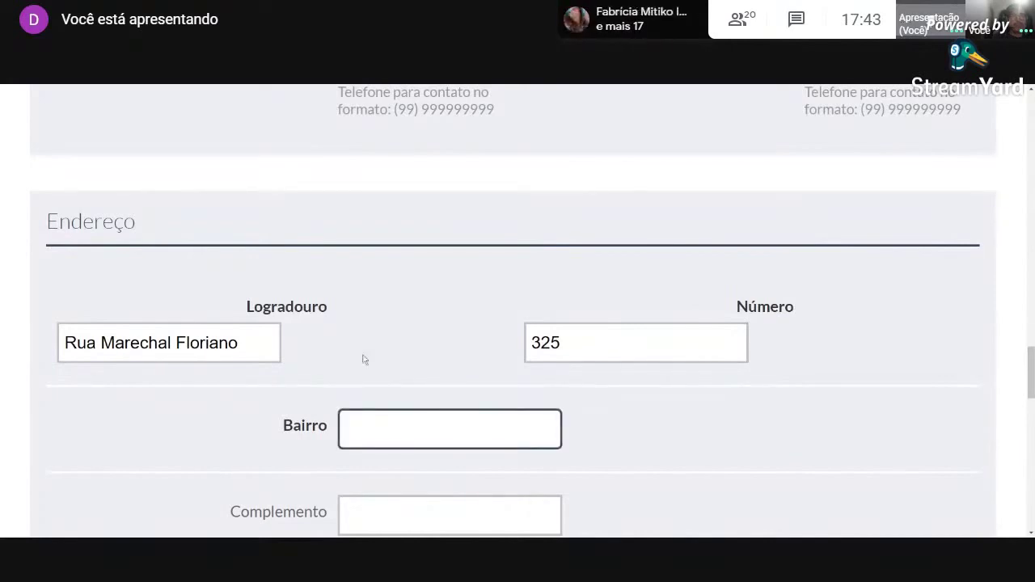
Skip the complement and set the residential zone to Urbana.
scroll(555, 393, down, 2)
scroll(492, 415, down, 2)
key(Tab)
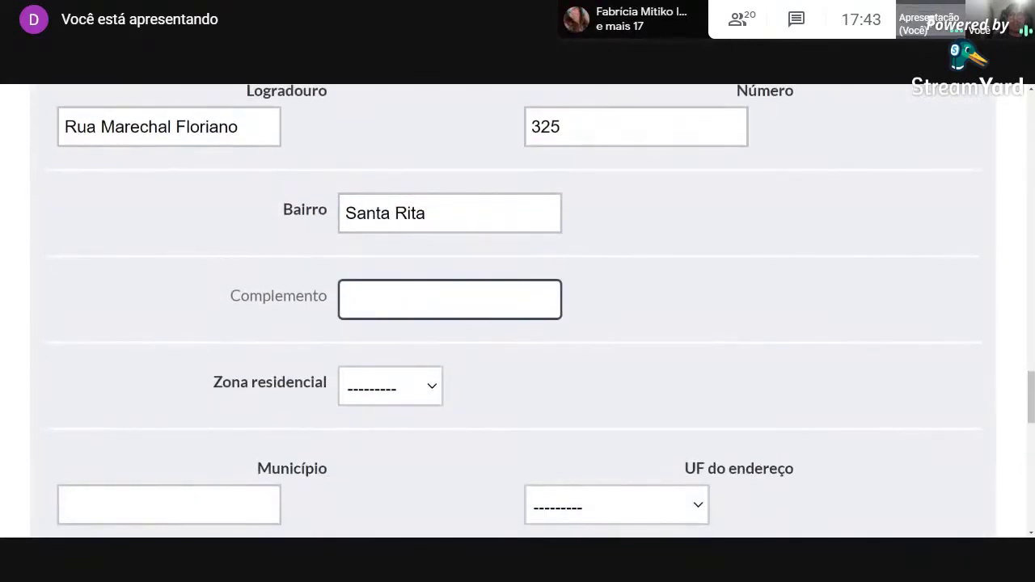
scroll(381, 397, down, 1)
click(409, 340)
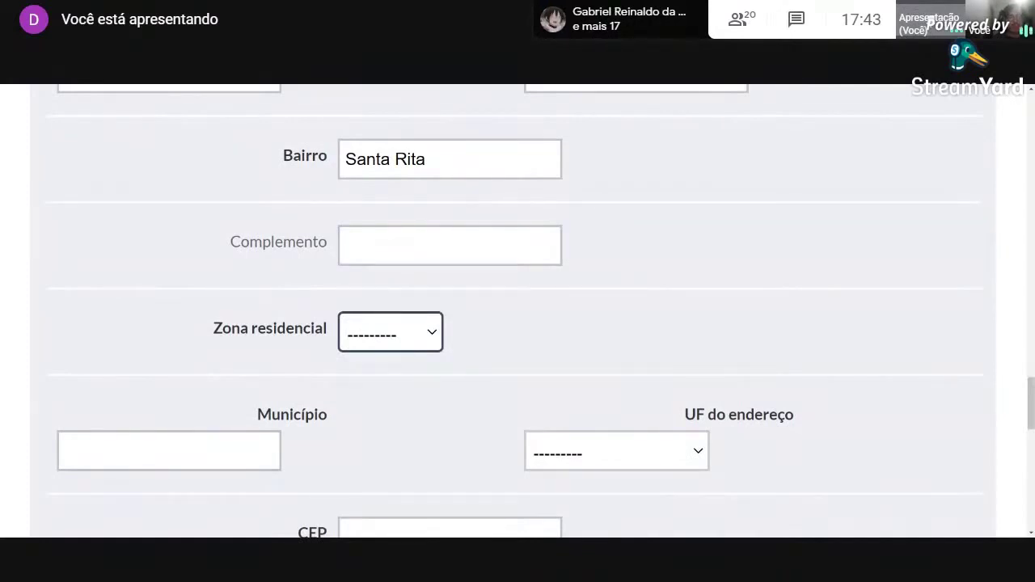
key(Down)
key(Tab)
scroll(453, 423, up, 2)
scroll(453, 422, down, 1)
scroll(473, 381, up, 3)
scroll(471, 379, down, 1)
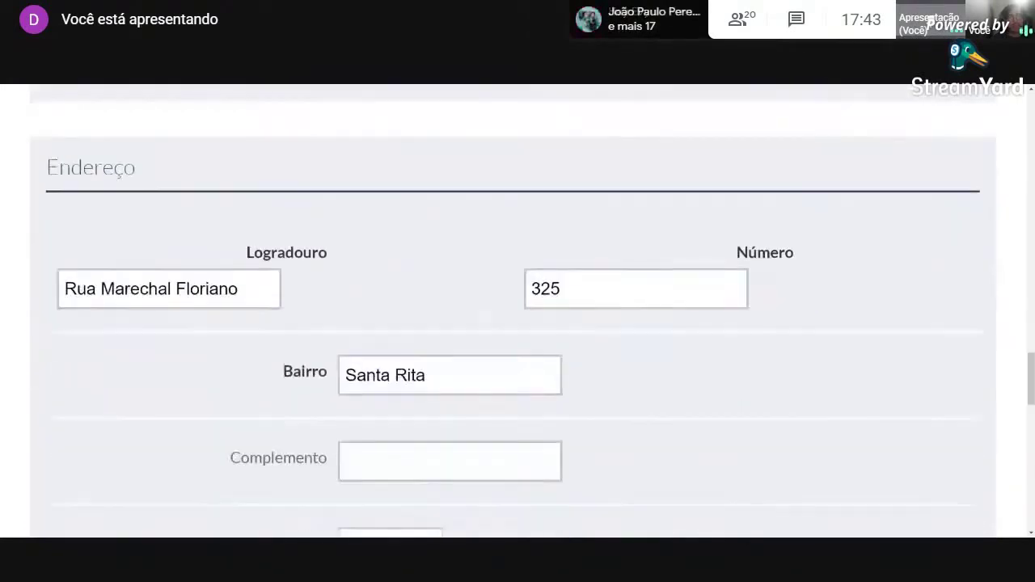
scroll(206, 412, down, 3)
Set the address Município to Brusque, UF to Santa Catarina, and paste the CEP.
text(Brusque)
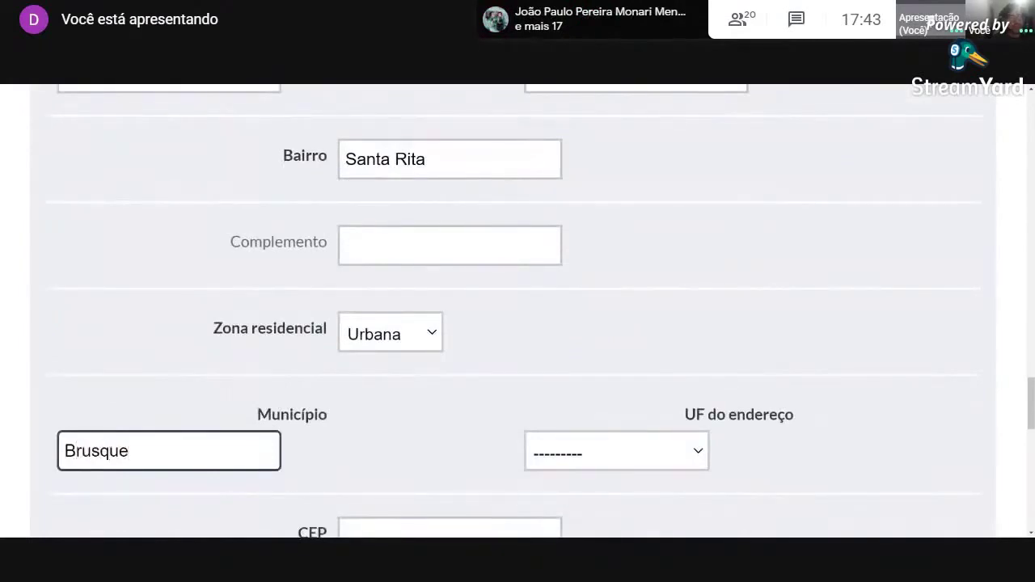
click(608, 449)
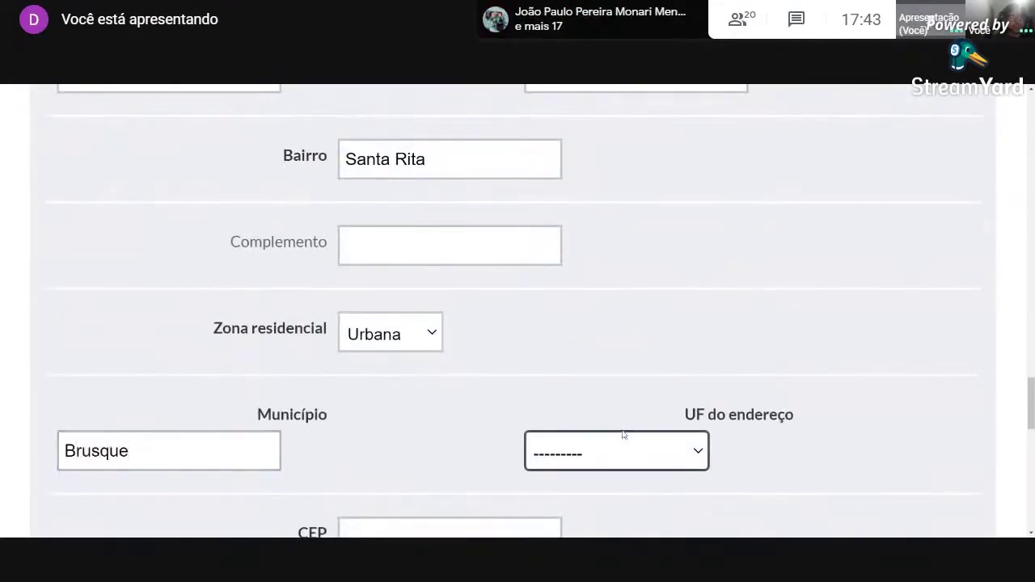
key(s)
scroll(637, 362, down, 2)
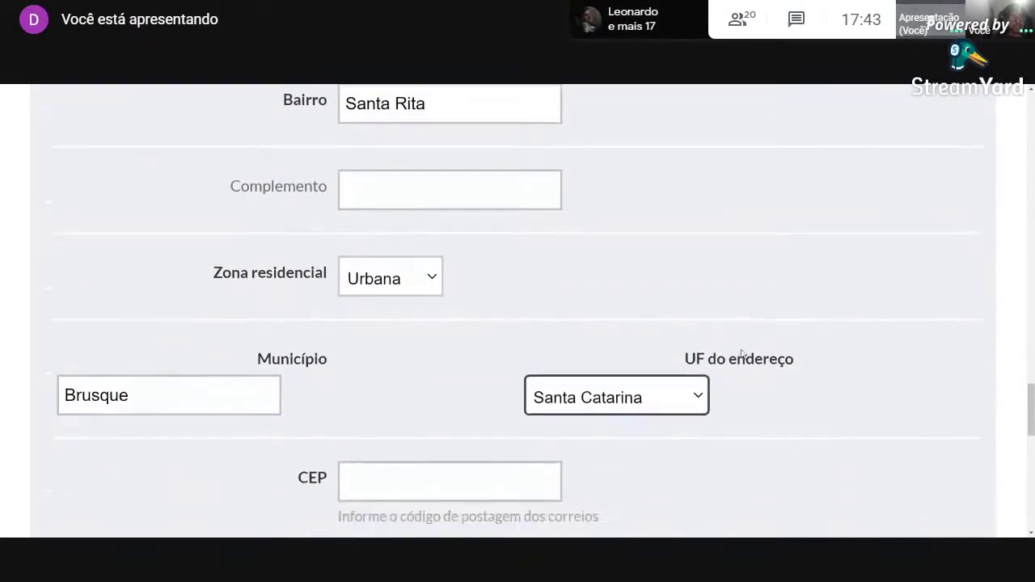
click(388, 430)
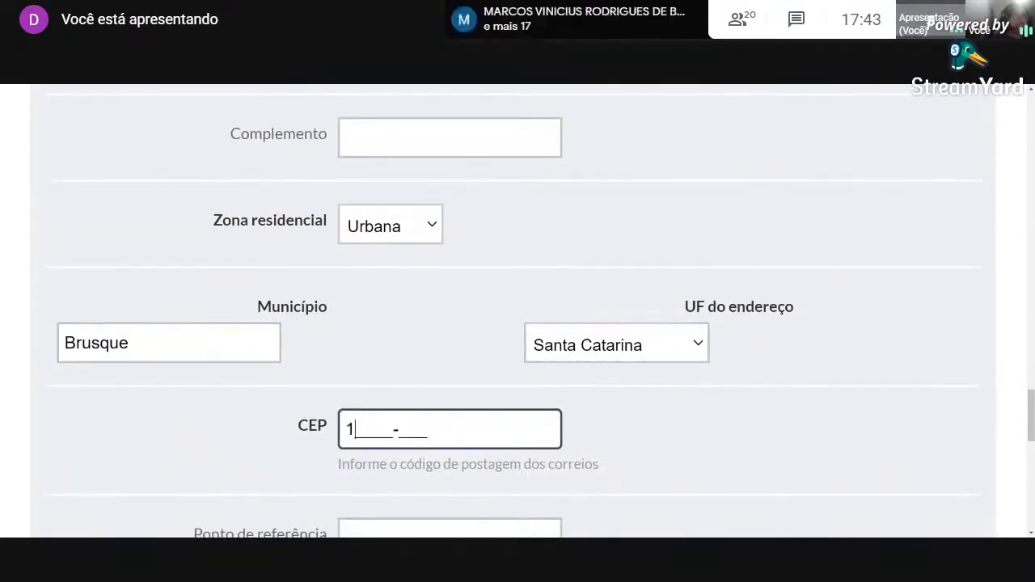
click(376, 86)
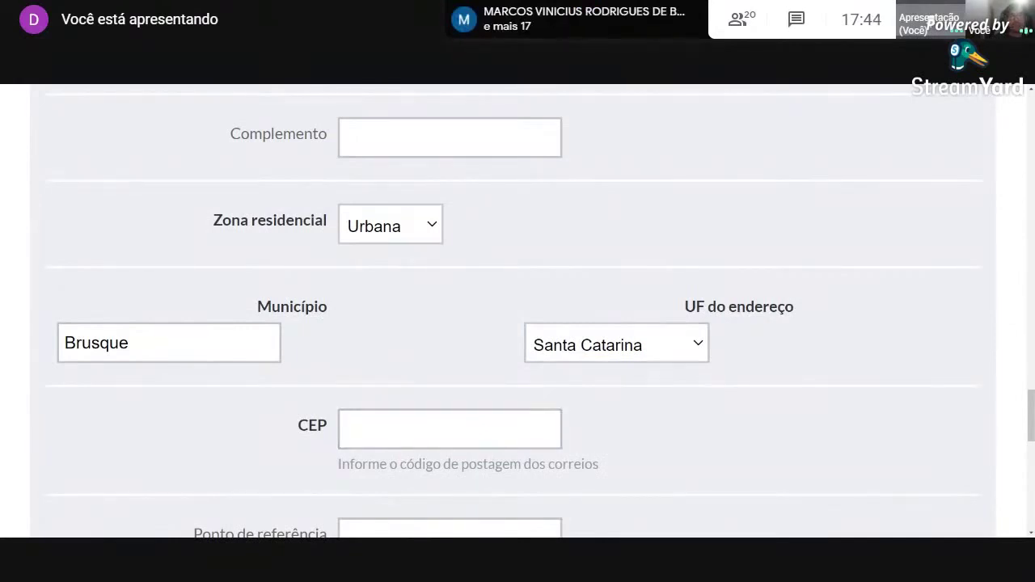
text(88352-120)
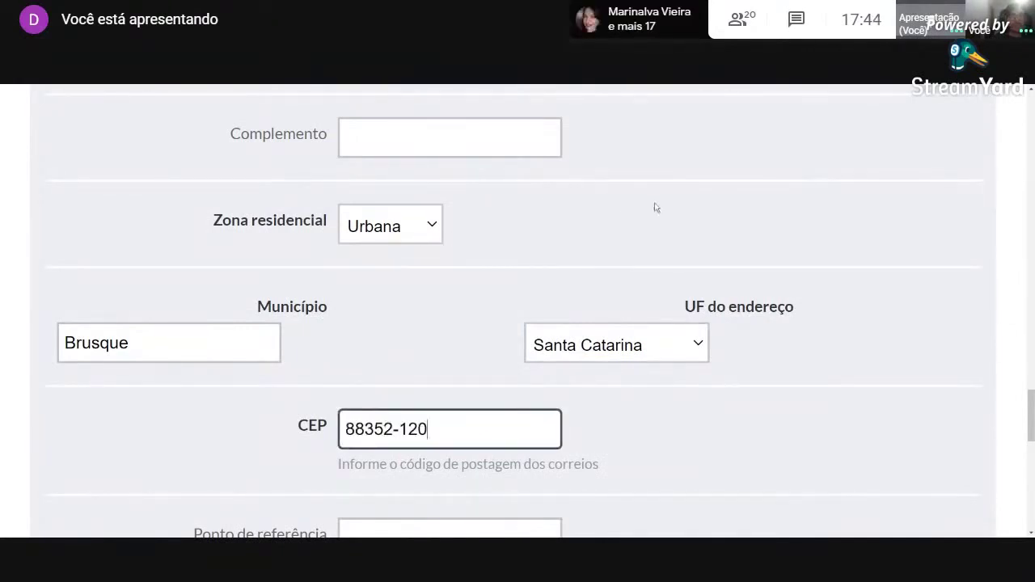
scroll(653, 206, down, 5)
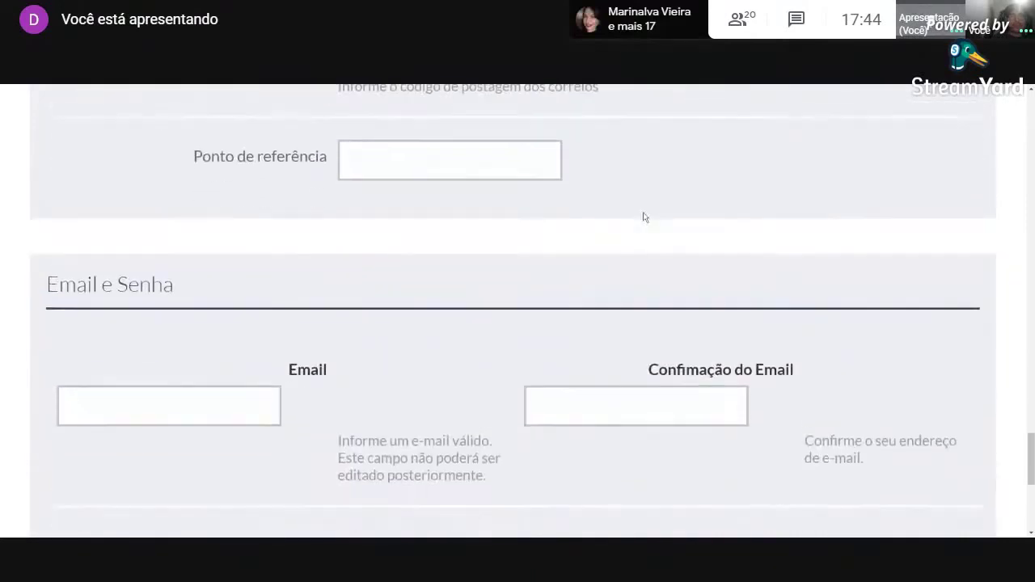
Enter the candidate's e-mail address in both Email and Confirmação do Email.
scroll(439, 296, down, 1)
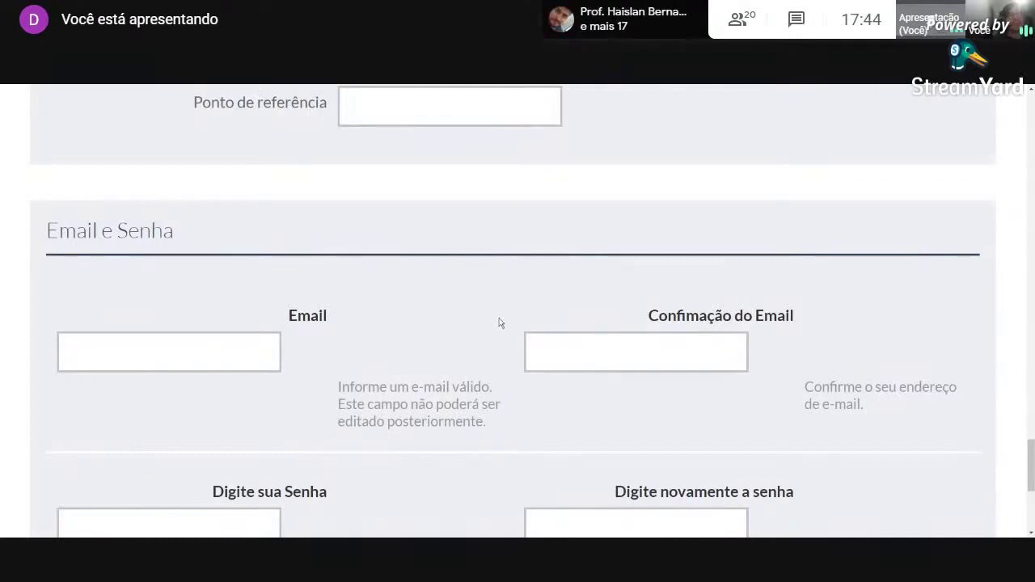
click(182, 354)
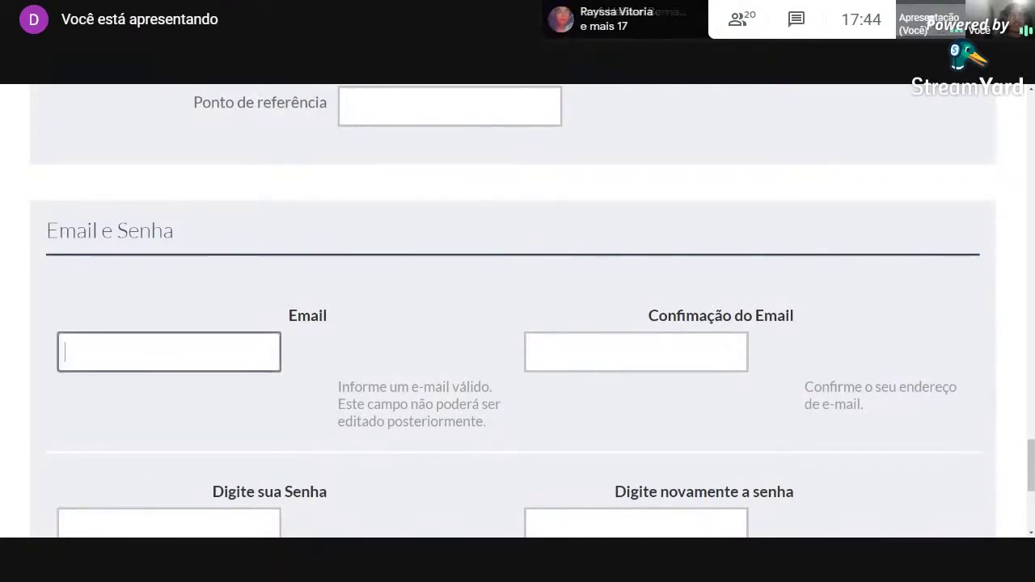
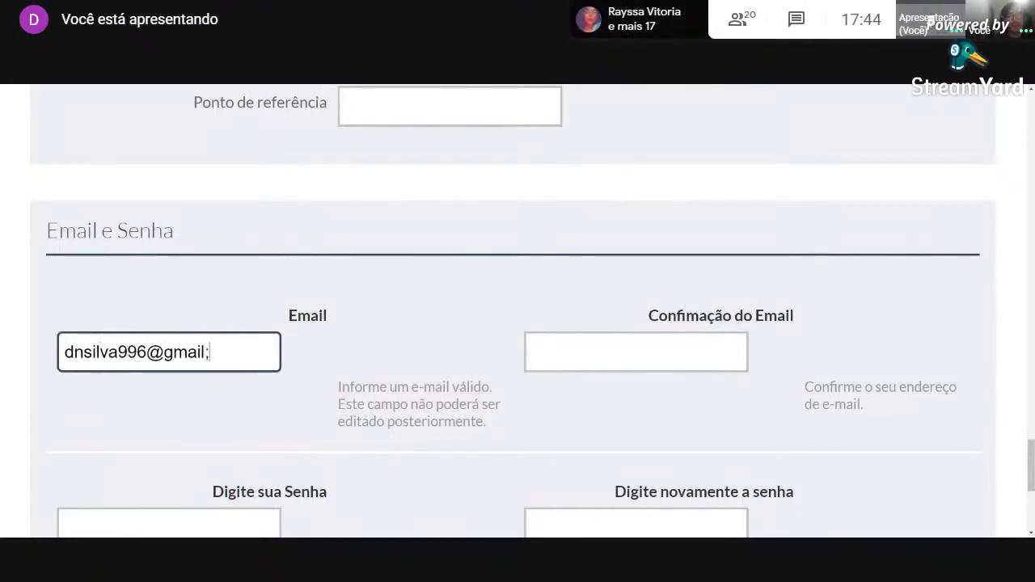
key(Tab)
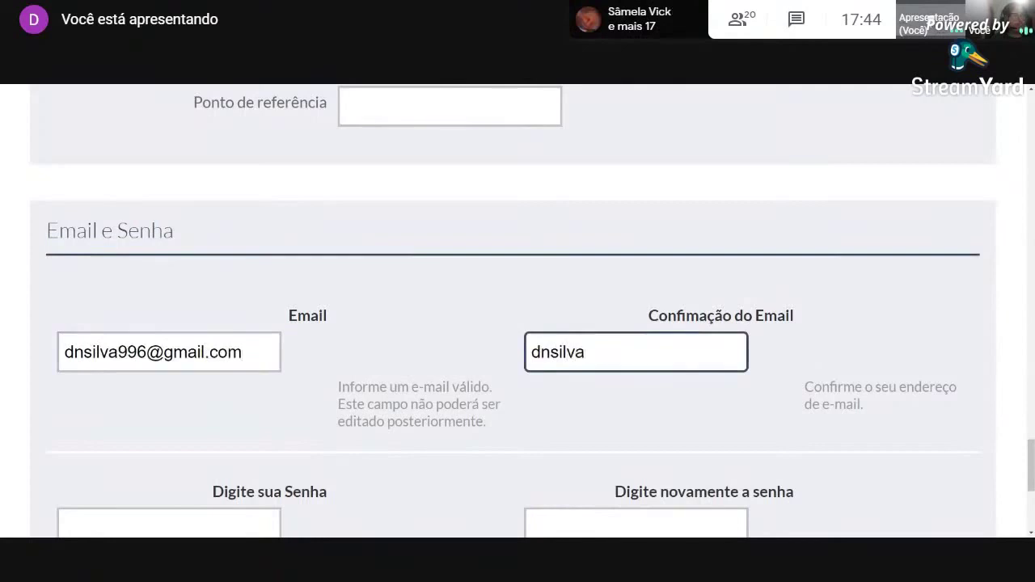
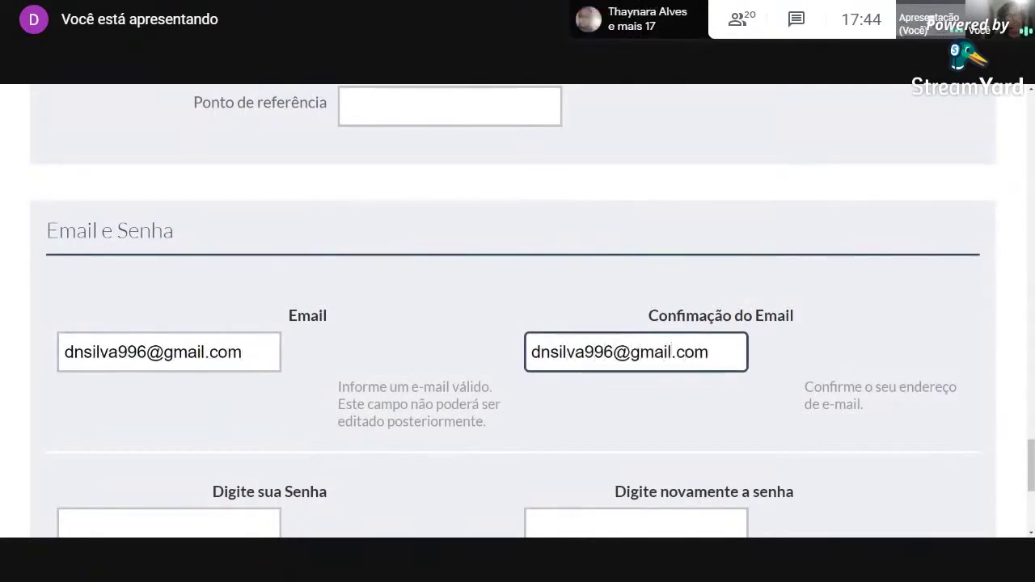
Type the chosen account password in both Senha fields.
key(Tab)
text(1234567)
key(Tab)
text(1234567)
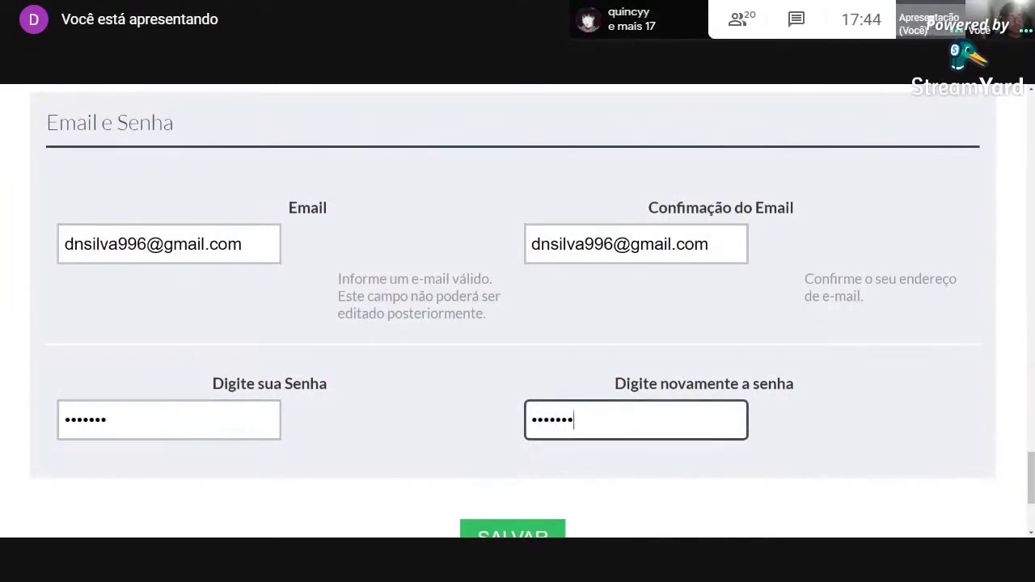
scroll(377, 393, down, 1)
Submit the form with SALVAR, read the success message, then return to Processos Seletivos.
click(526, 494)
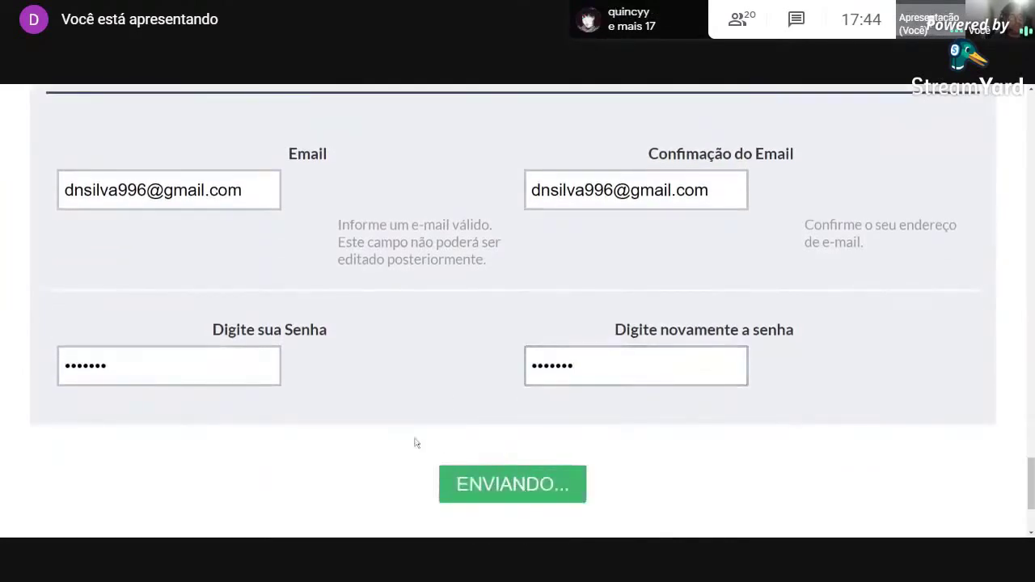
scroll(379, 430, down, 1)
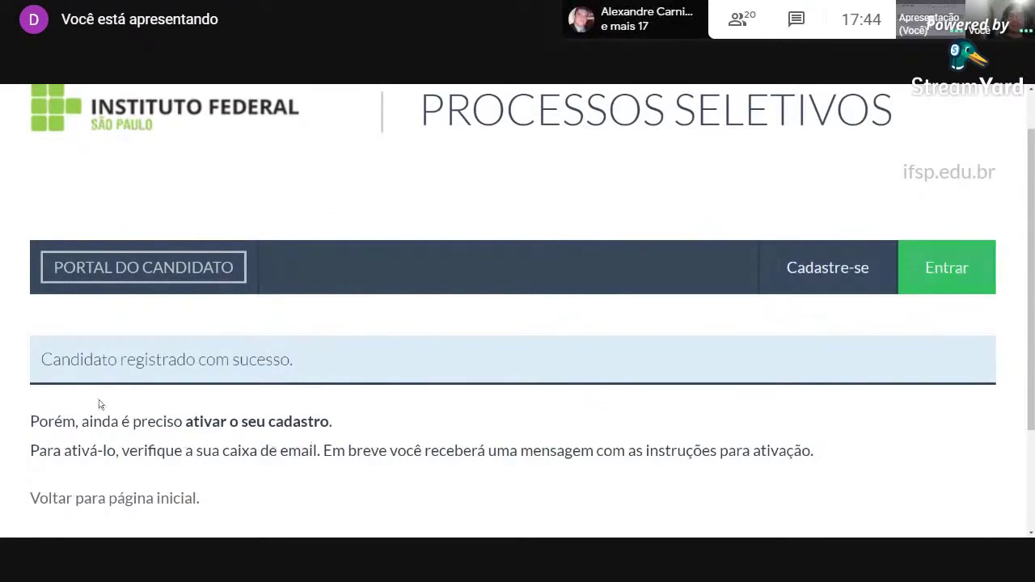
scroll(197, 469, down, 1)
scroll(197, 444, up, 1)
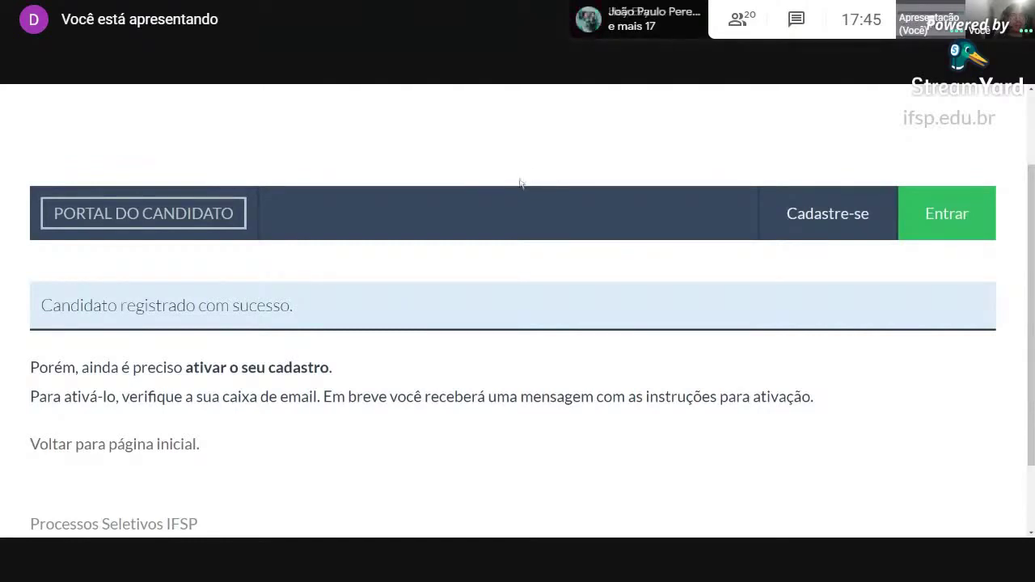
click(206, 215)
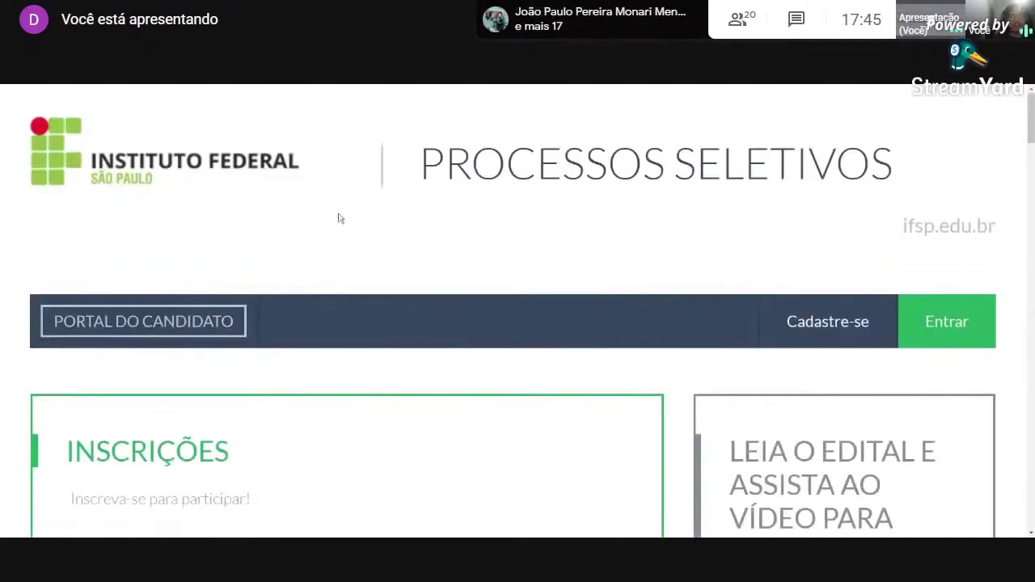
Scroll the Inscrições list and open the Edital 494 Cursos Técnicos page.
scroll(348, 212, down, 3)
scroll(353, 209, down, 5)
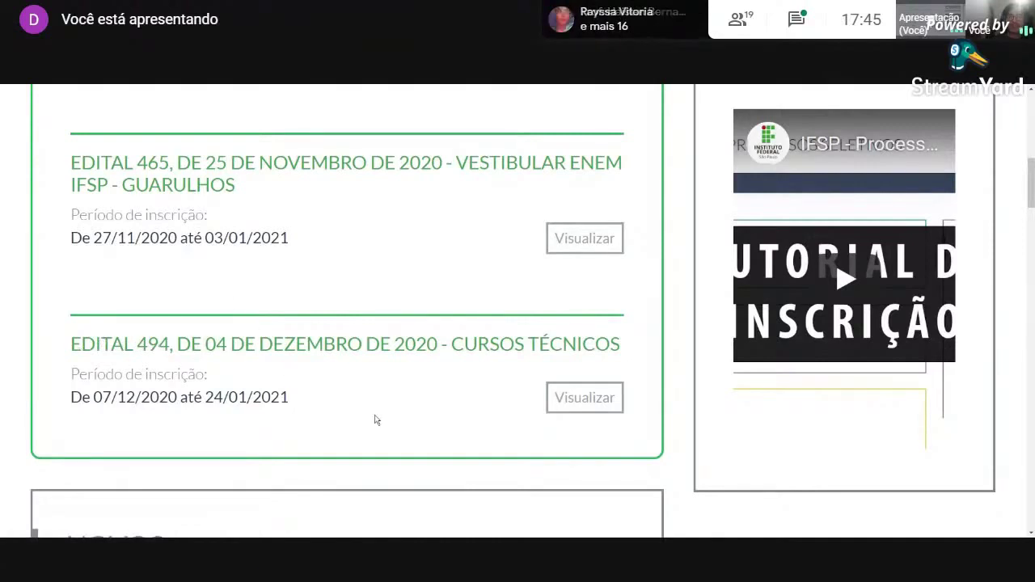
click(585, 399)
Filter the Edital 494 offers to Câmpus Presidente Epitácio.
scroll(583, 394, down, 3)
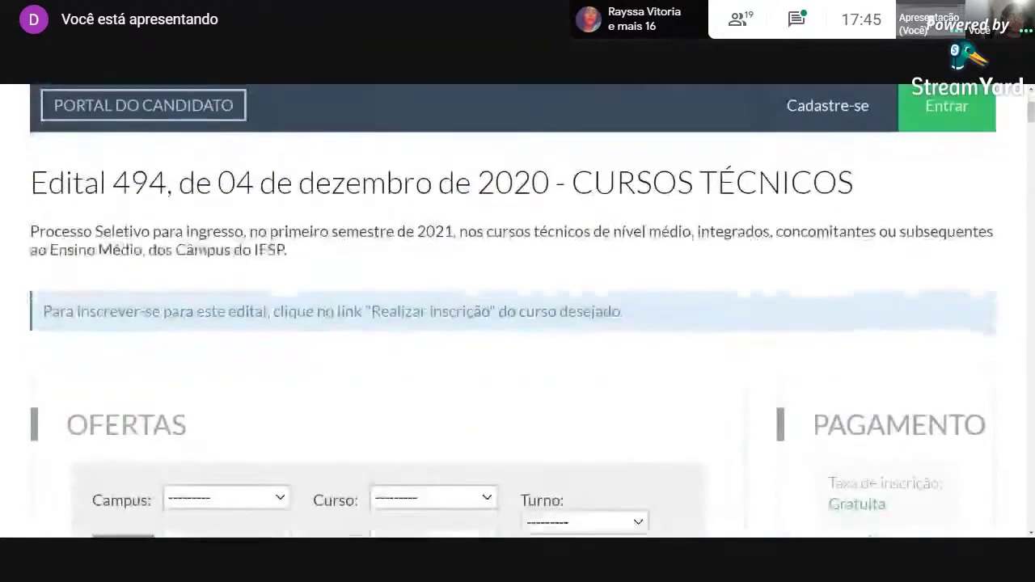
scroll(446, 374, down, 2)
scroll(323, 388, up, 1)
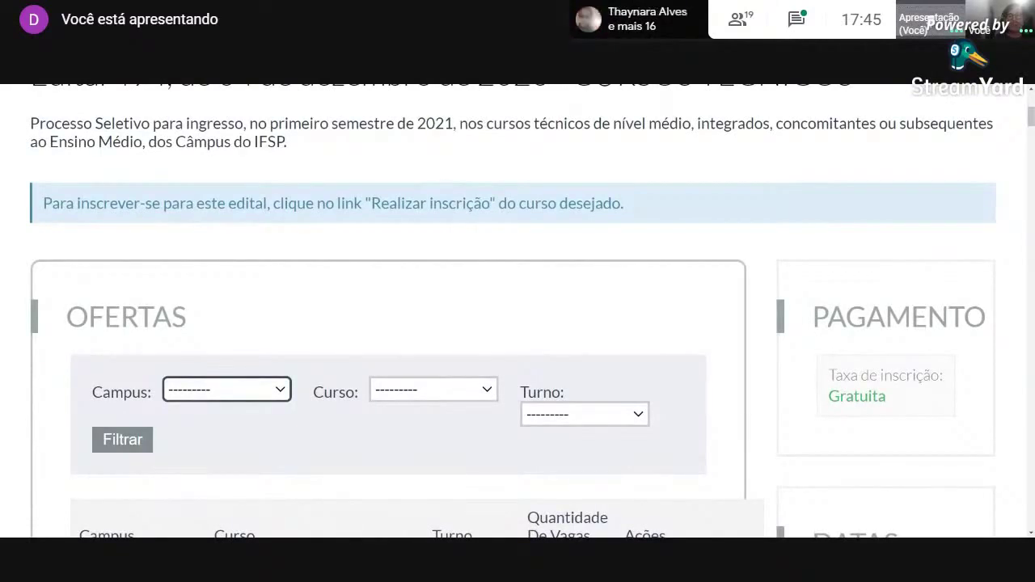
click(321, 305)
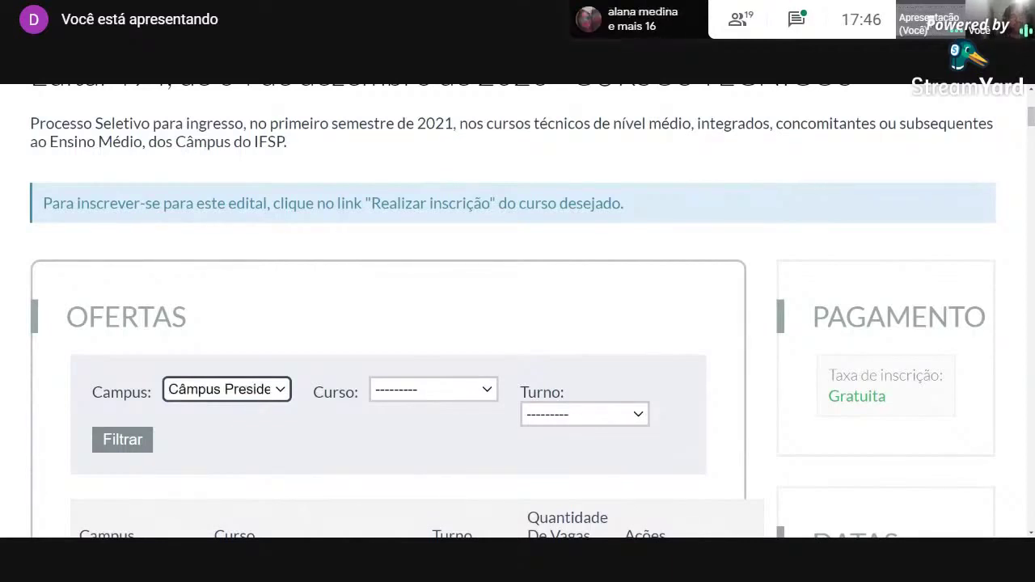
scroll(340, 323, down, 2)
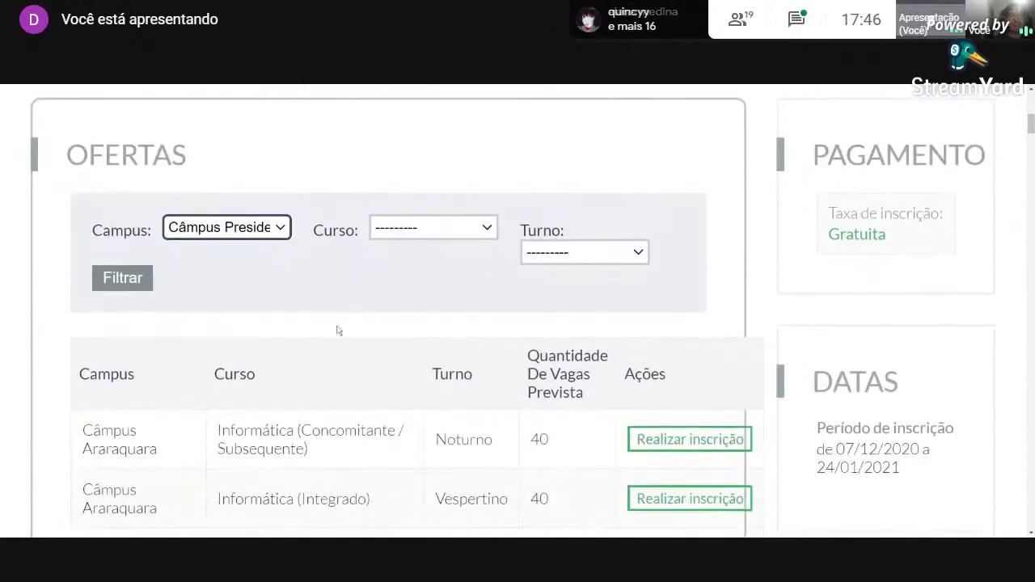
scroll(336, 308, up, 1)
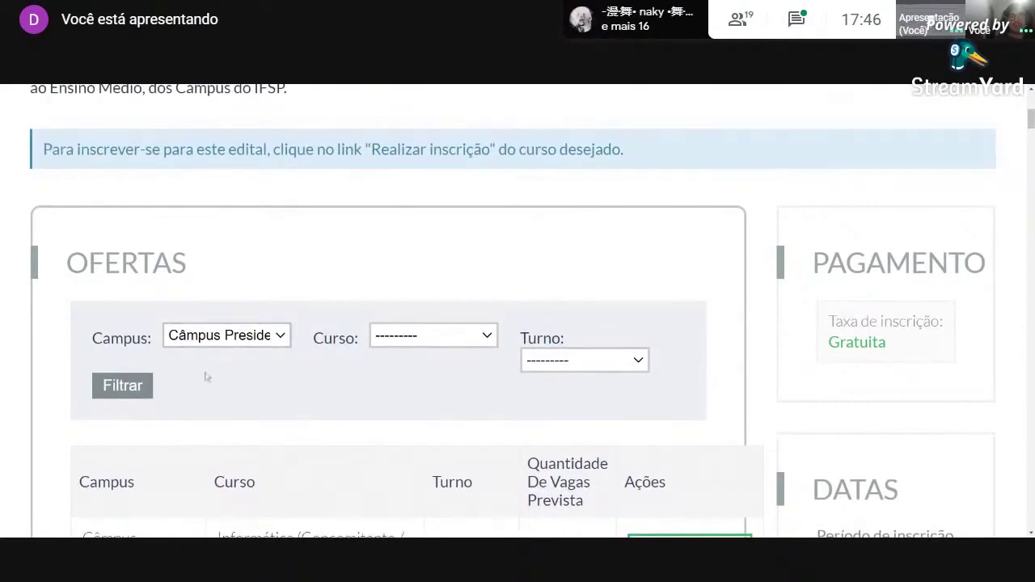
click(122, 386)
Start enrolment in the Informática (Integrado) offer.
scroll(328, 370, down, 6)
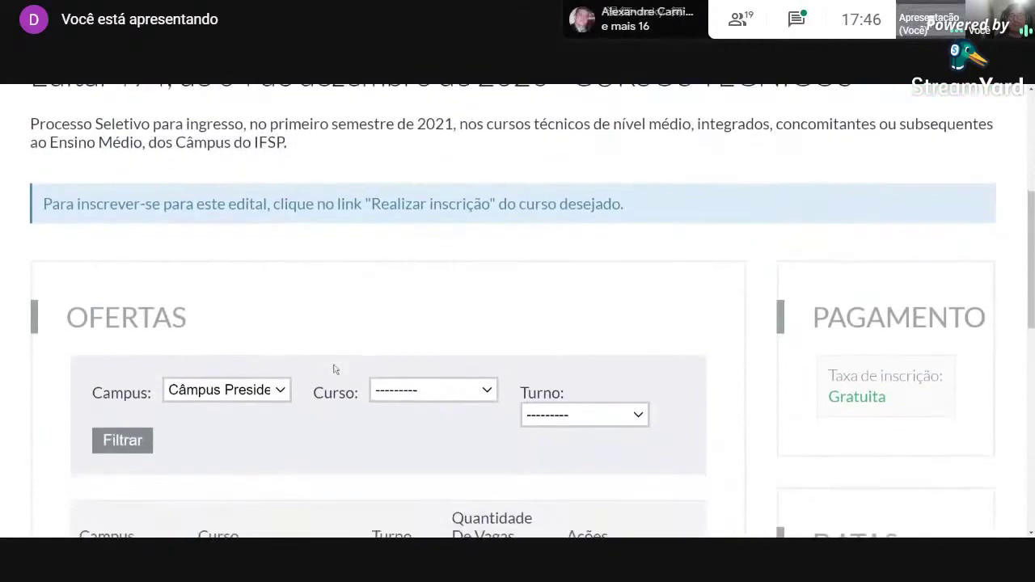
scroll(338, 362, down, 4)
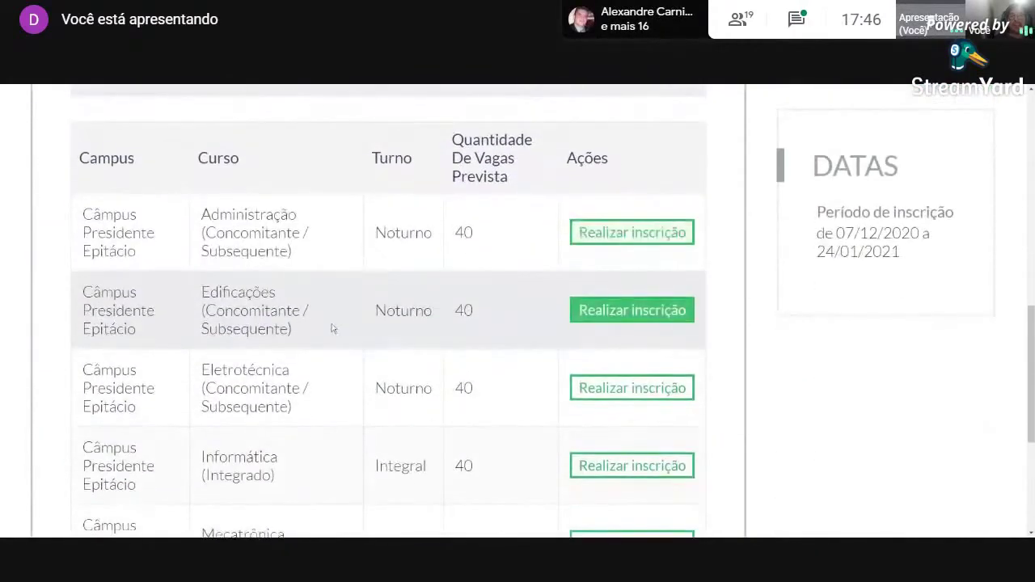
scroll(327, 274, up, 1)
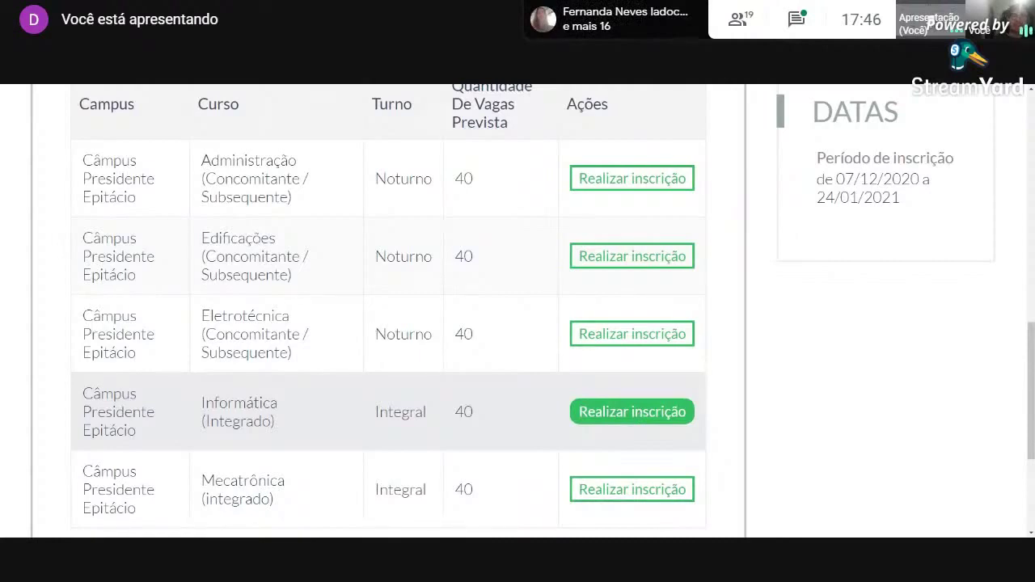
click(640, 415)
Log in to the Área do Candidato with the saved CPF and the account password.
scroll(719, 395, down, 4)
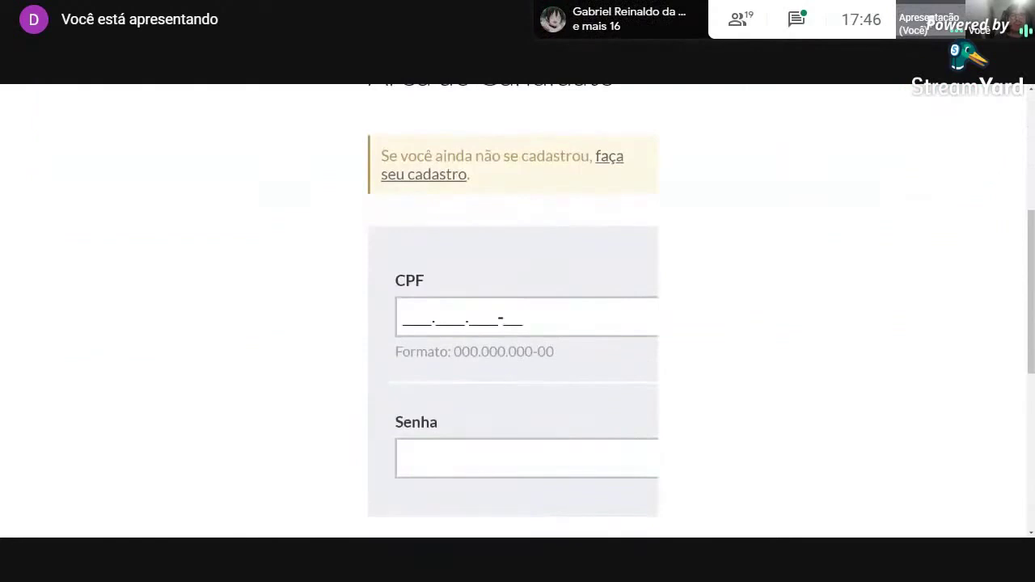
drag(403, 318, 524, 318)
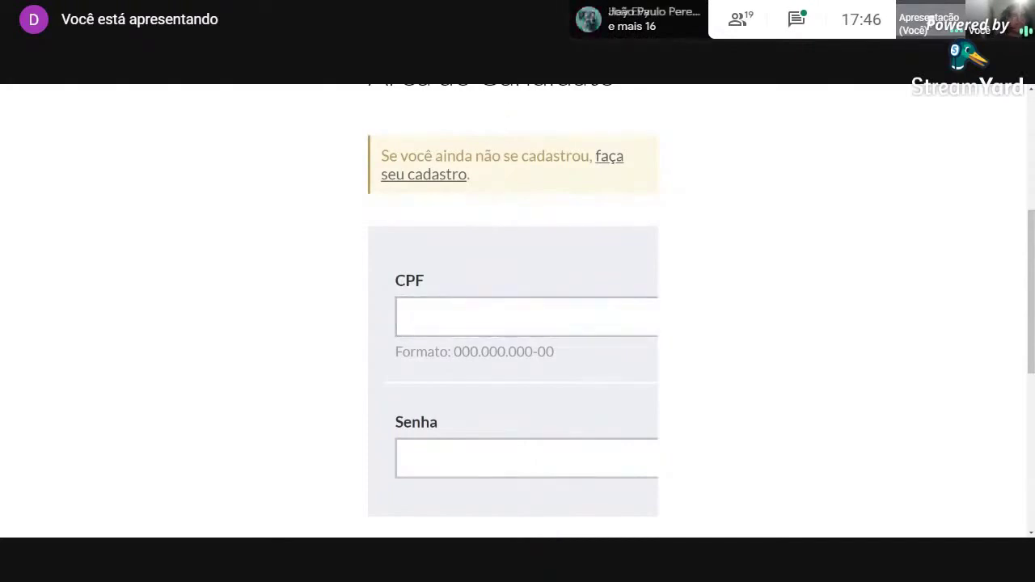
click(505, 315)
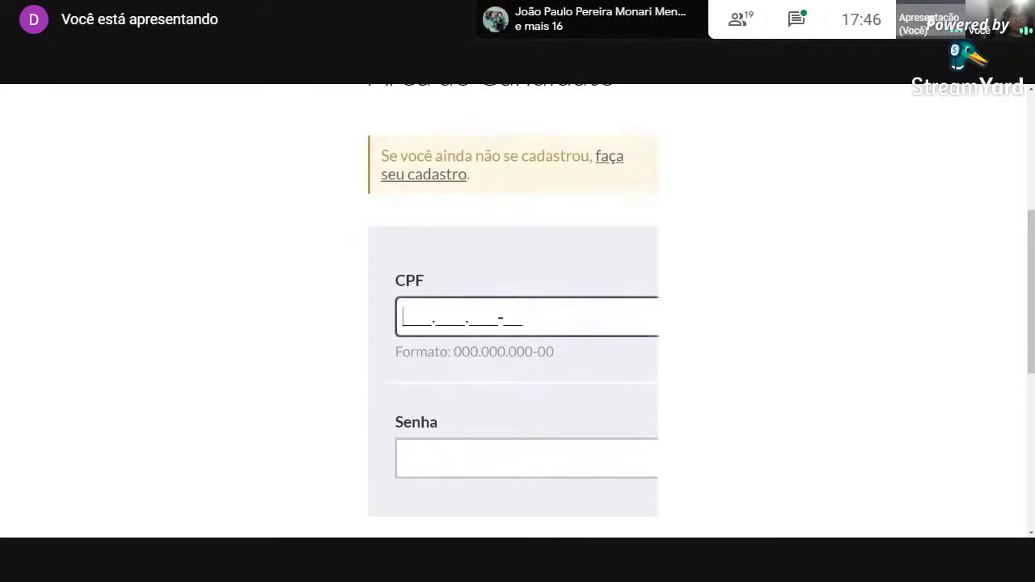
key(Tab)
text(••••••)
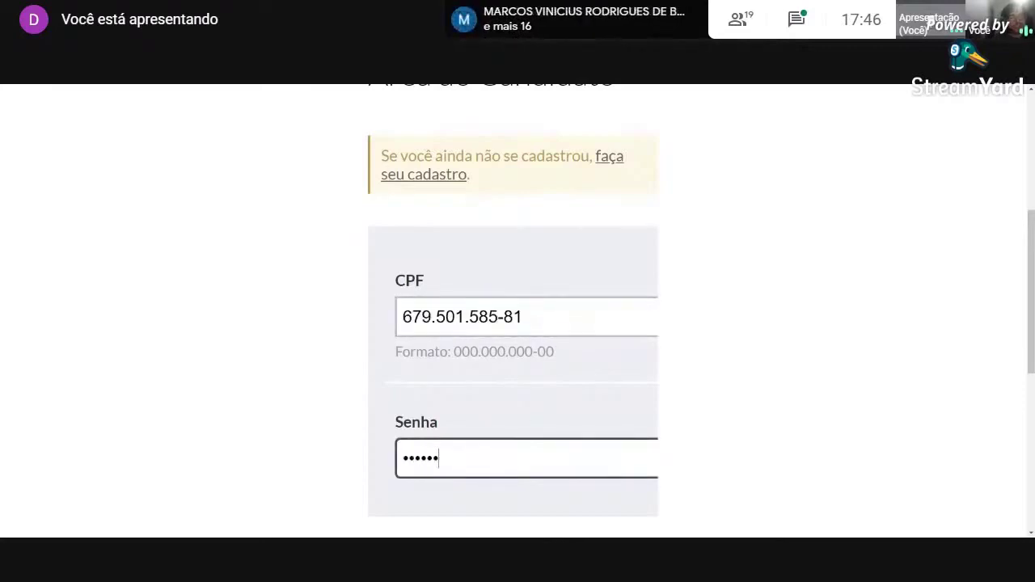
scroll(408, 376, down, 1)
click(514, 483)
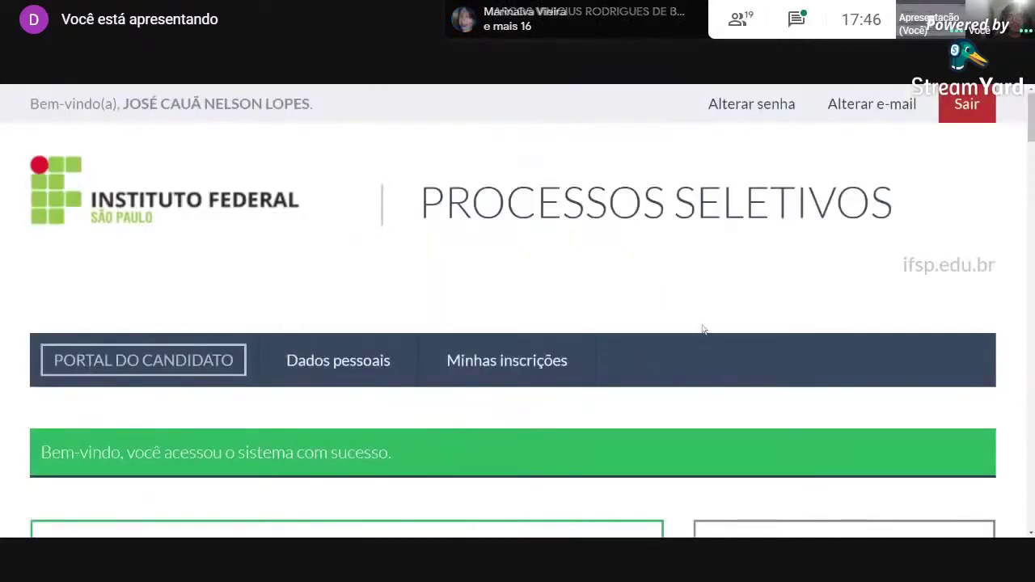
Open the Edital 494 details page from the enrolment list.
scroll(480, 358, down, 1)
scroll(215, 351, down, 1)
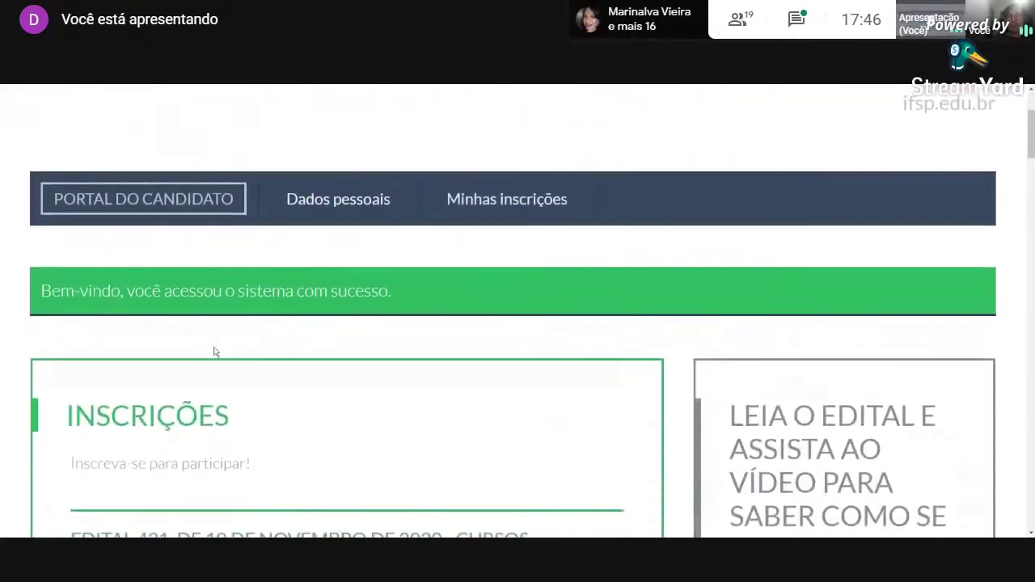
scroll(268, 370, down, 2)
scroll(272, 372, down, 5)
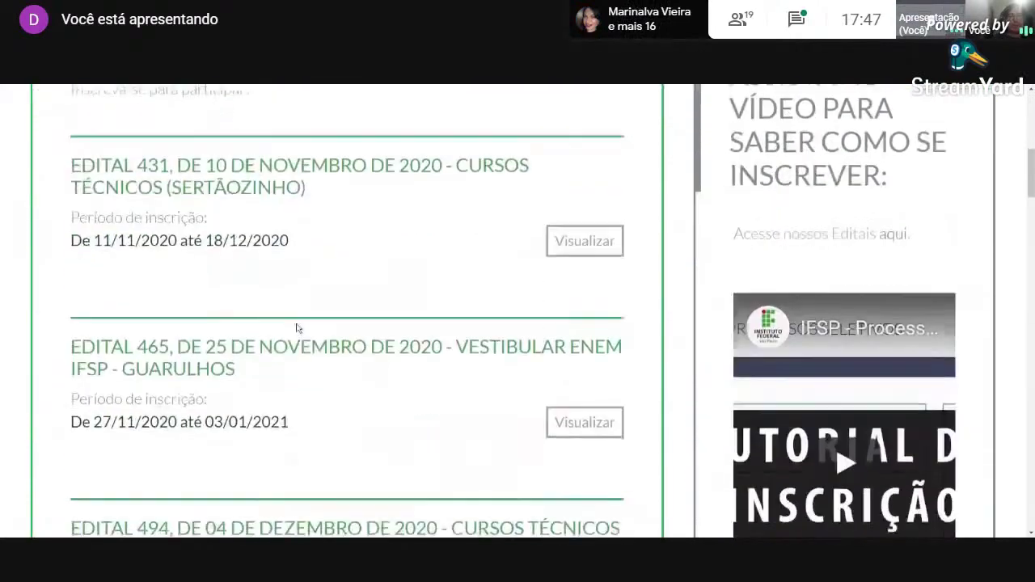
scroll(327, 324, up, 8)
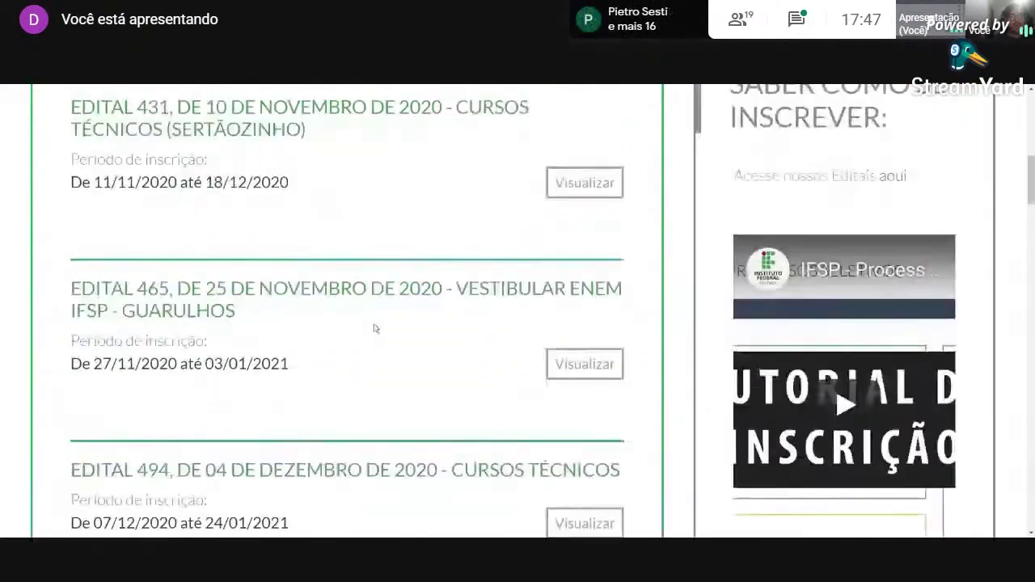
scroll(391, 326, down, 7)
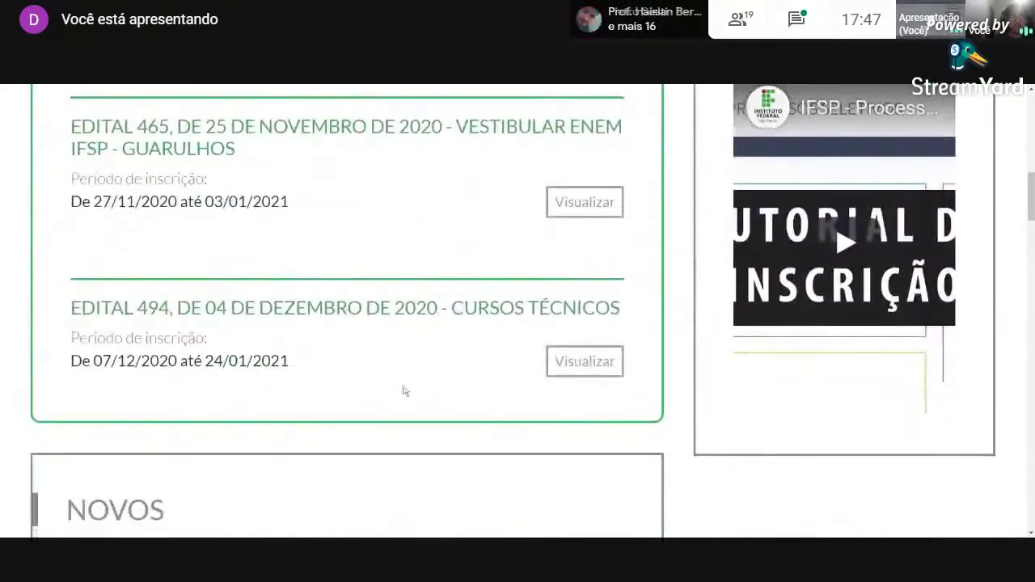
scroll(342, 370, up, 1)
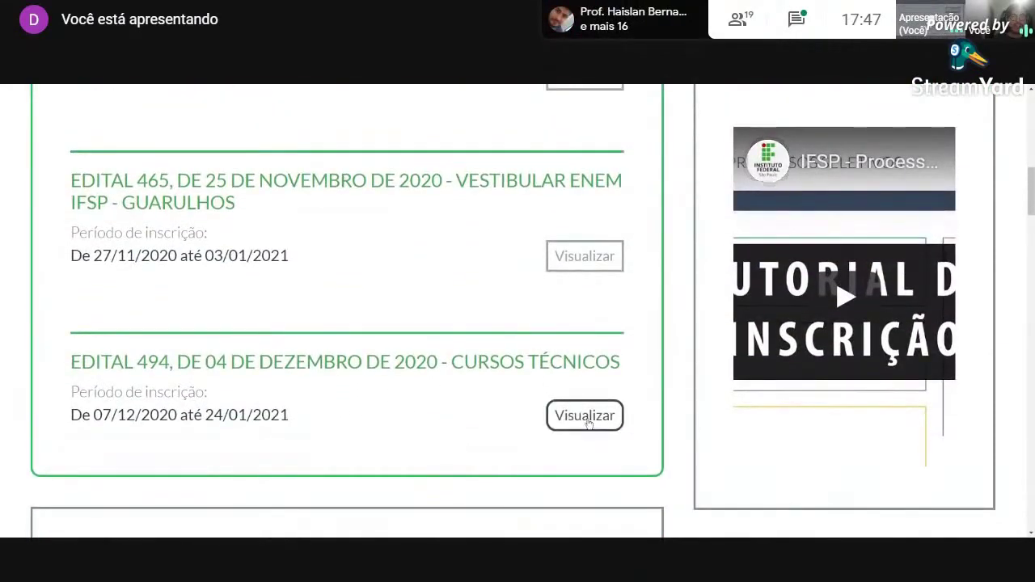
click(584, 415)
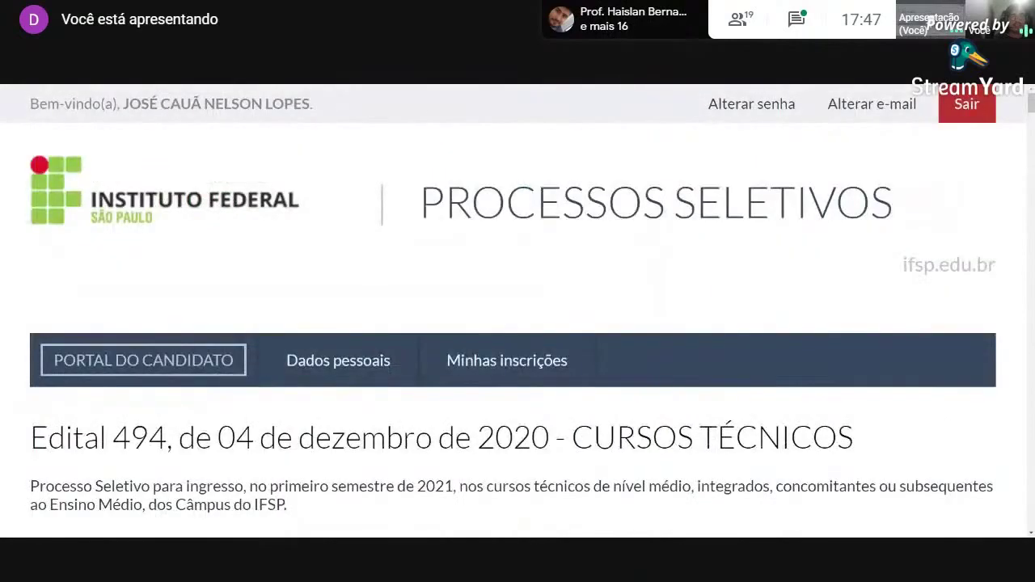
Filter to Câmpus Presidente Epitácio and start enrolment in Informática (Integrado).
scroll(629, 404, down, 4)
scroll(626, 399, down, 2)
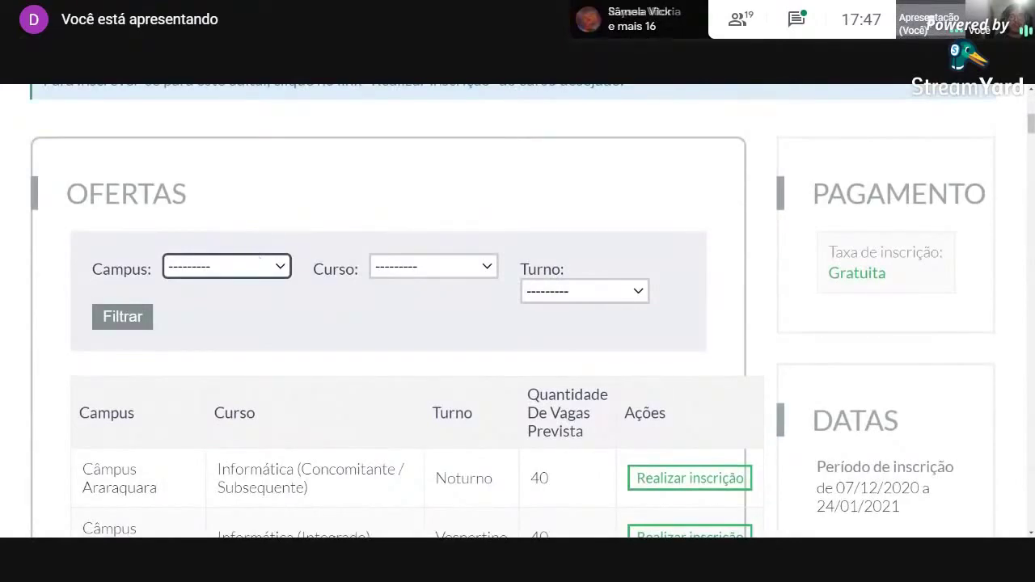
click(229, 287)
click(123, 317)
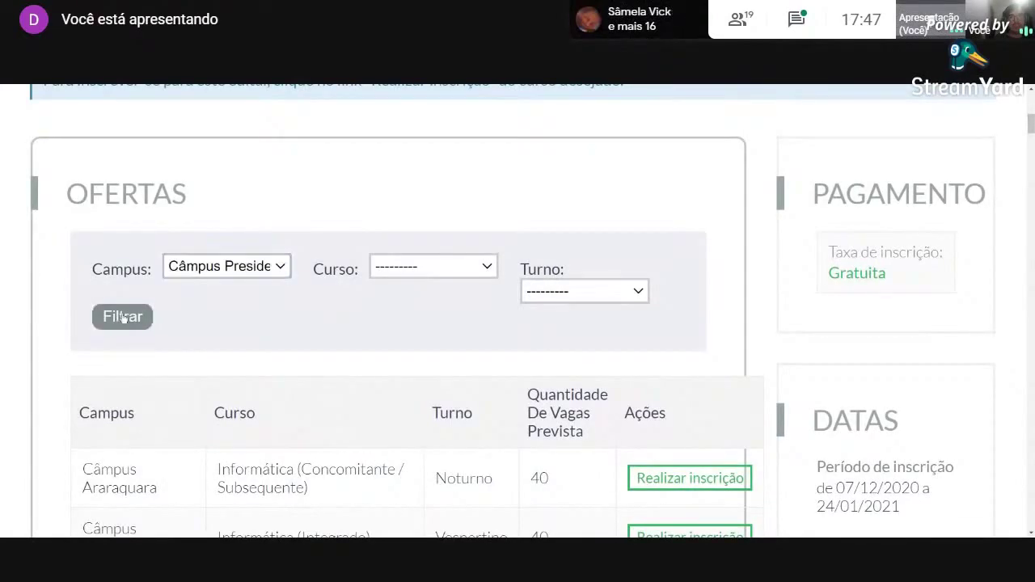
scroll(415, 312, down, 7)
scroll(416, 312, down, 3)
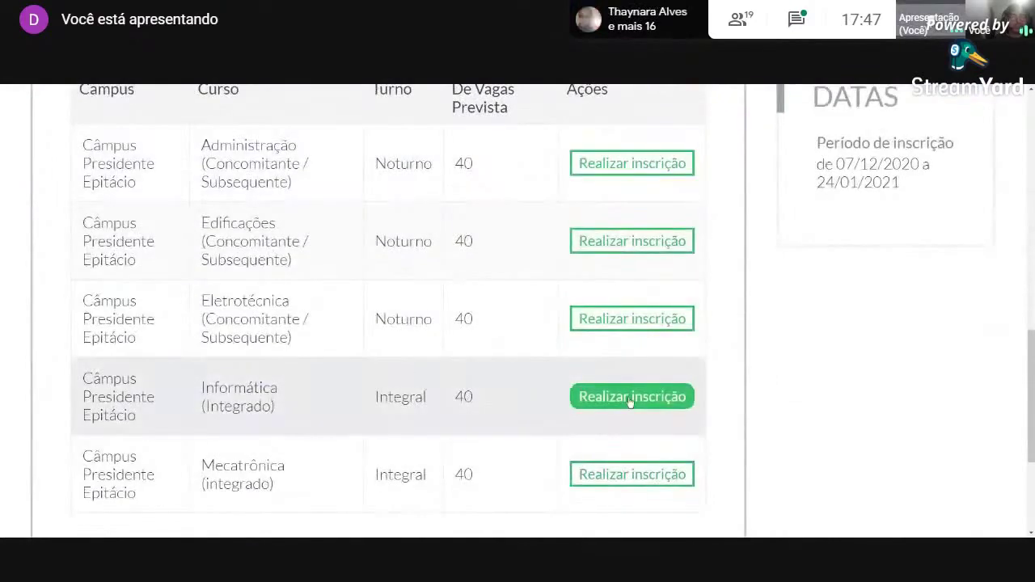
click(630, 398)
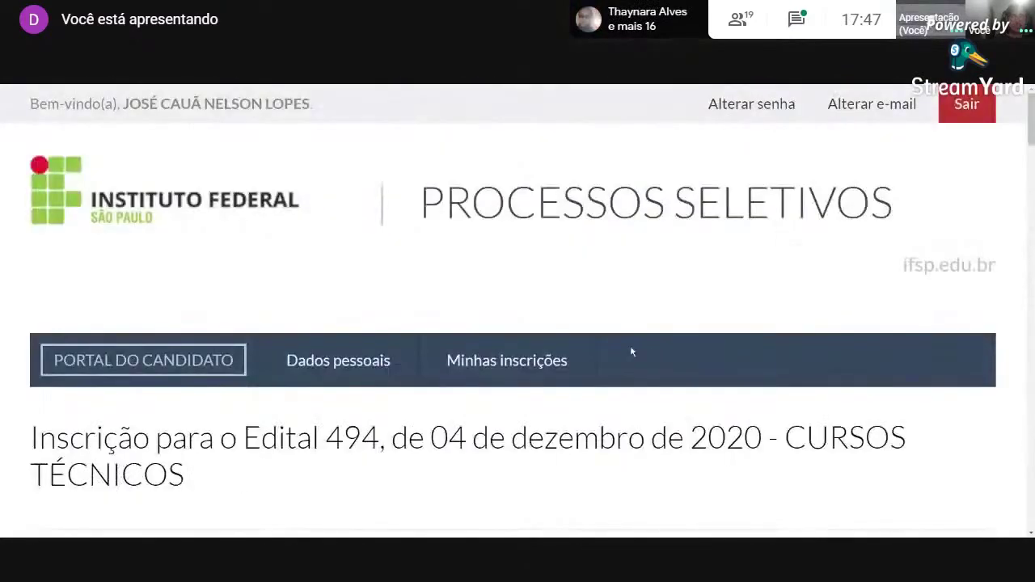
Review the prefilled personal, document, contact and address data in Passo 1 and continue.
scroll(632, 351, down, 4)
scroll(513, 332, up, 1)
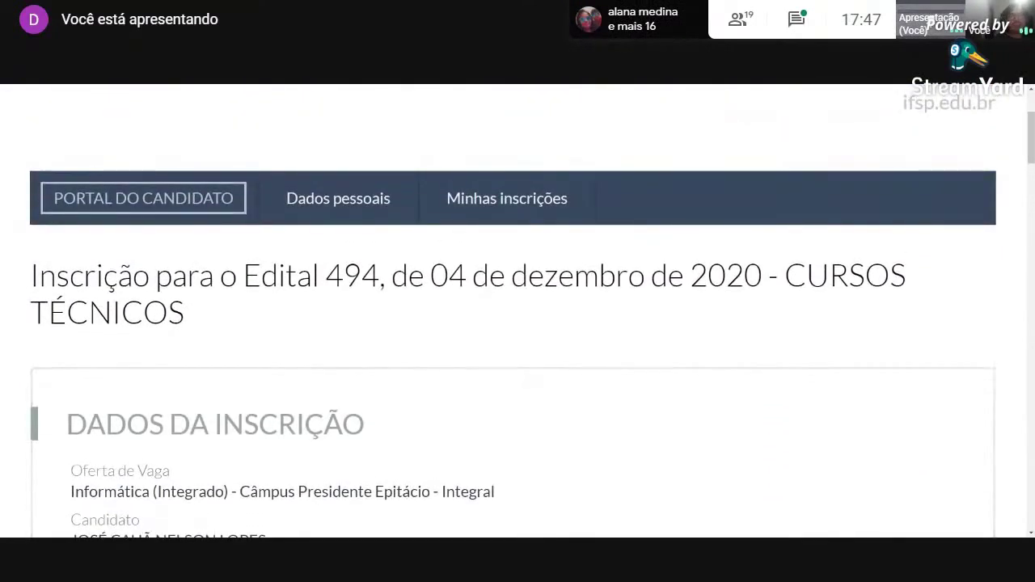
scroll(508, 335, down, 3)
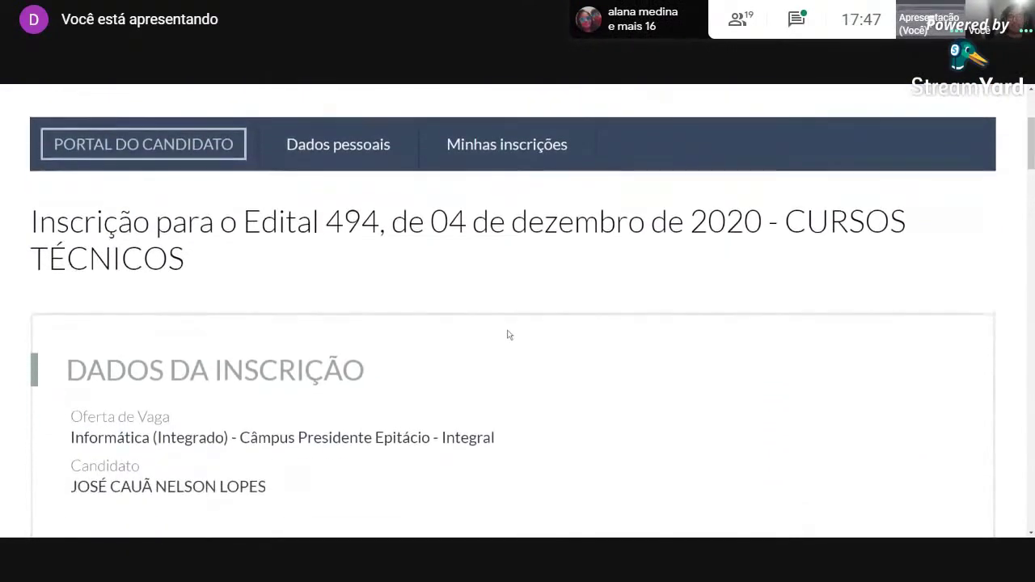
scroll(466, 355, up, 1)
scroll(215, 361, up, 1)
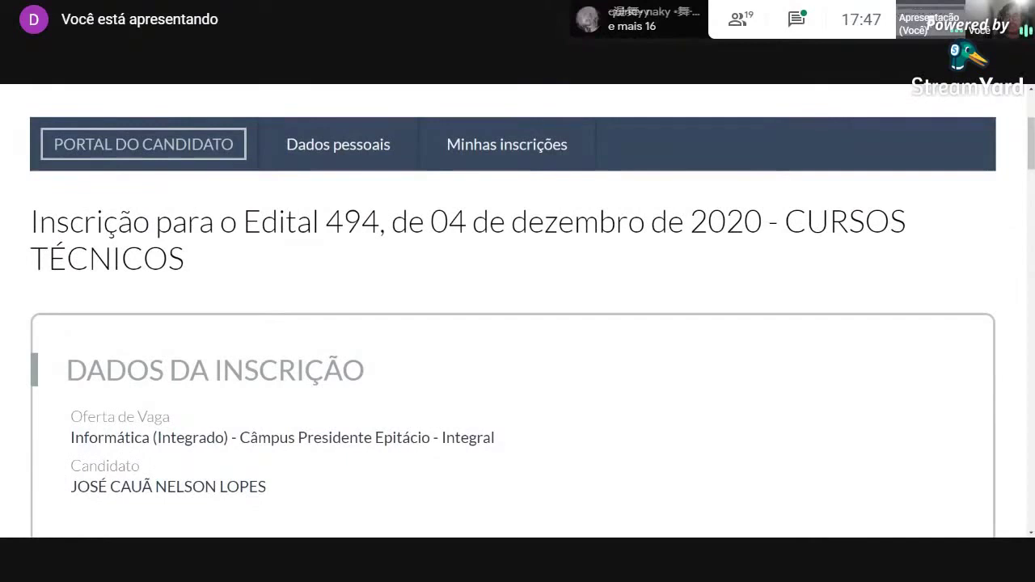
scroll(217, 429, down, 2)
scroll(216, 429, down, 7)
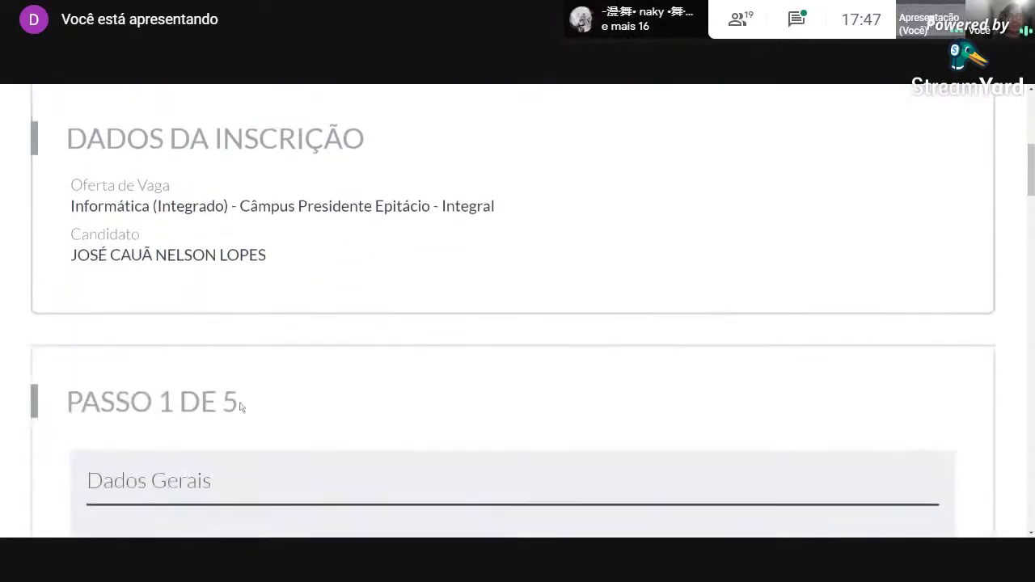
scroll(426, 359, down, 8)
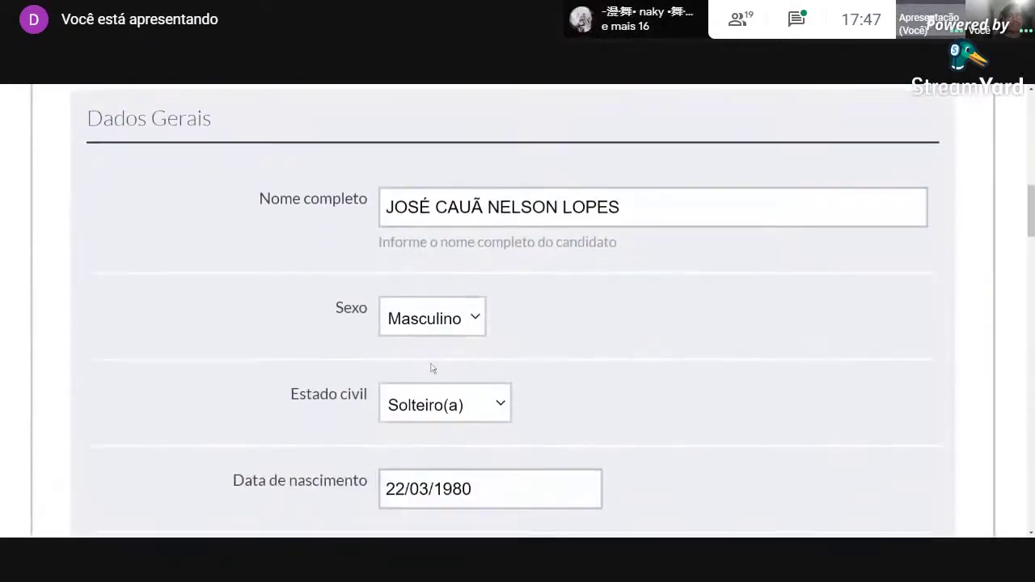
scroll(464, 380, down, 12)
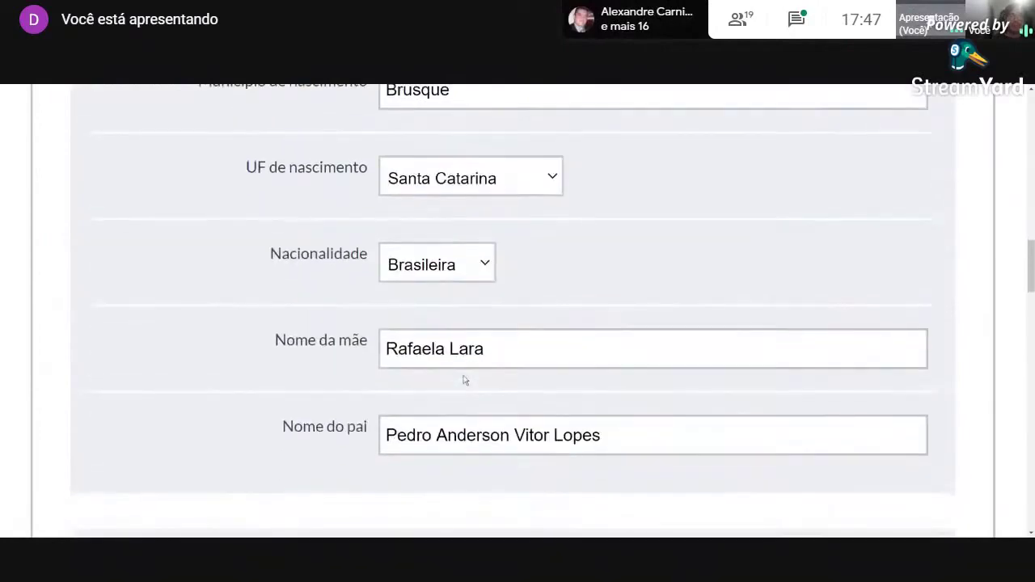
scroll(463, 366, down, 15)
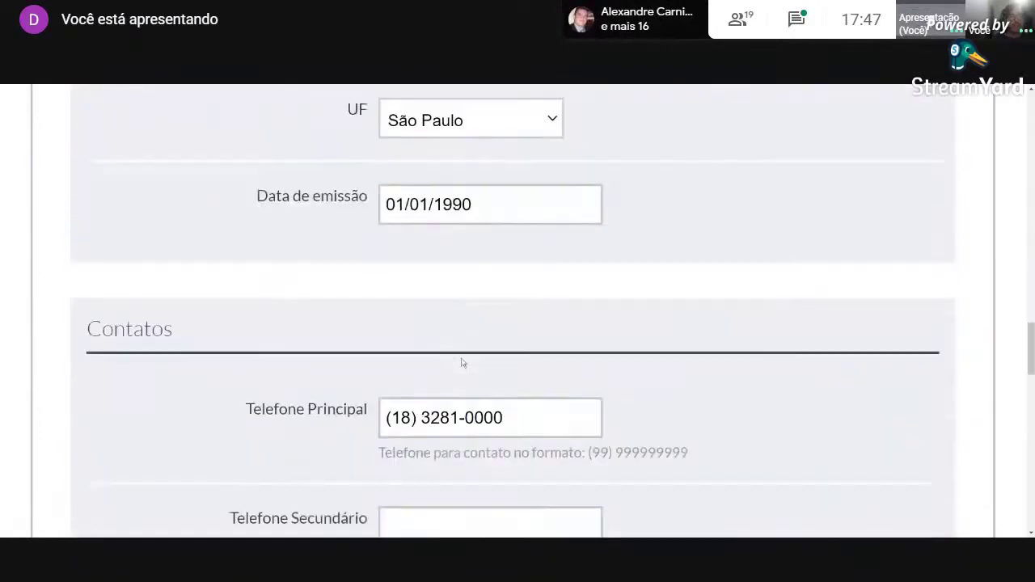
scroll(462, 363, down, 13)
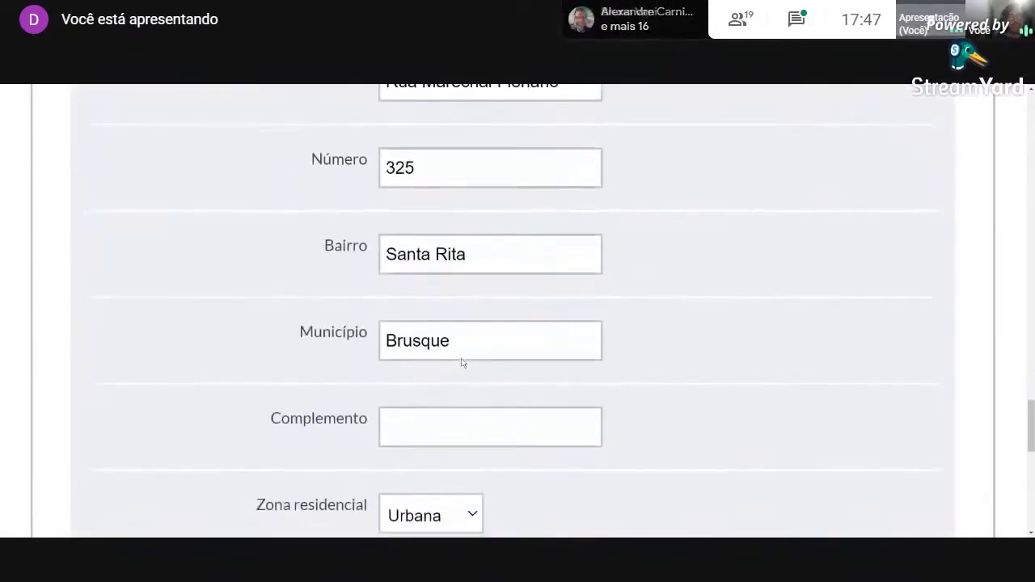
scroll(432, 365, down, 1)
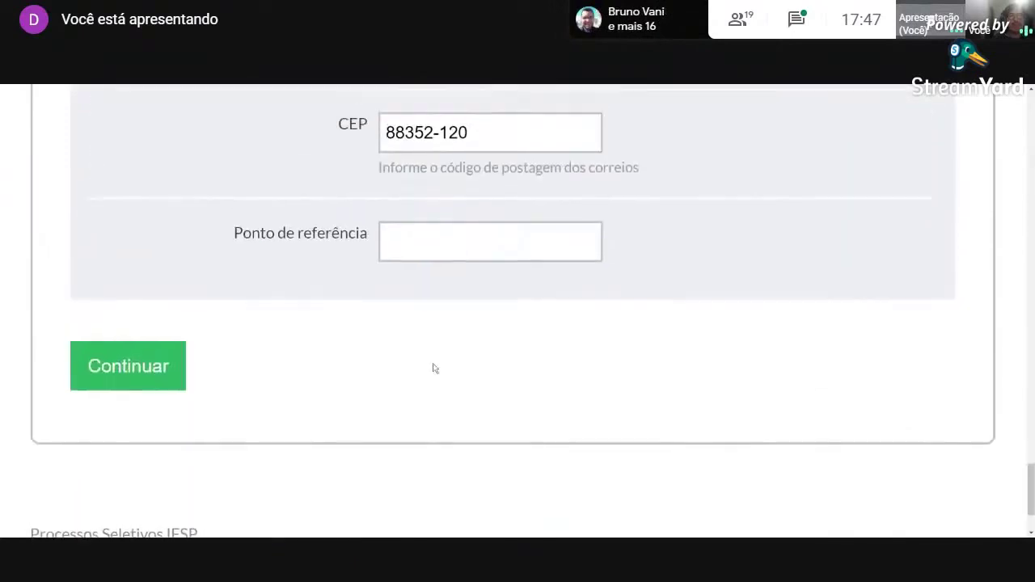
scroll(431, 364, up, 2)
click(142, 441)
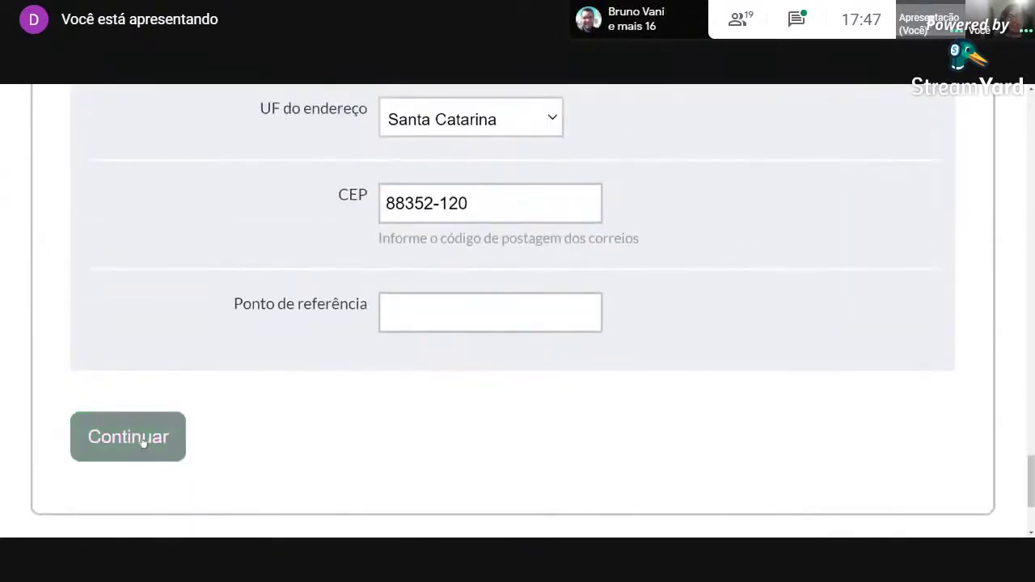
Answer Sim to having studied only in public schools.
scroll(453, 356, down, 4)
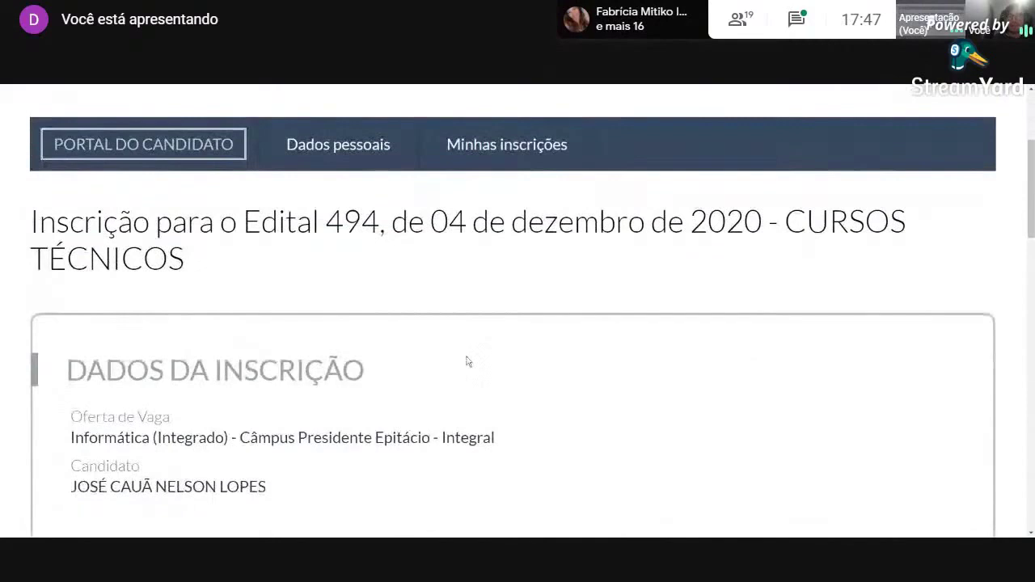
scroll(453, 357, down, 7)
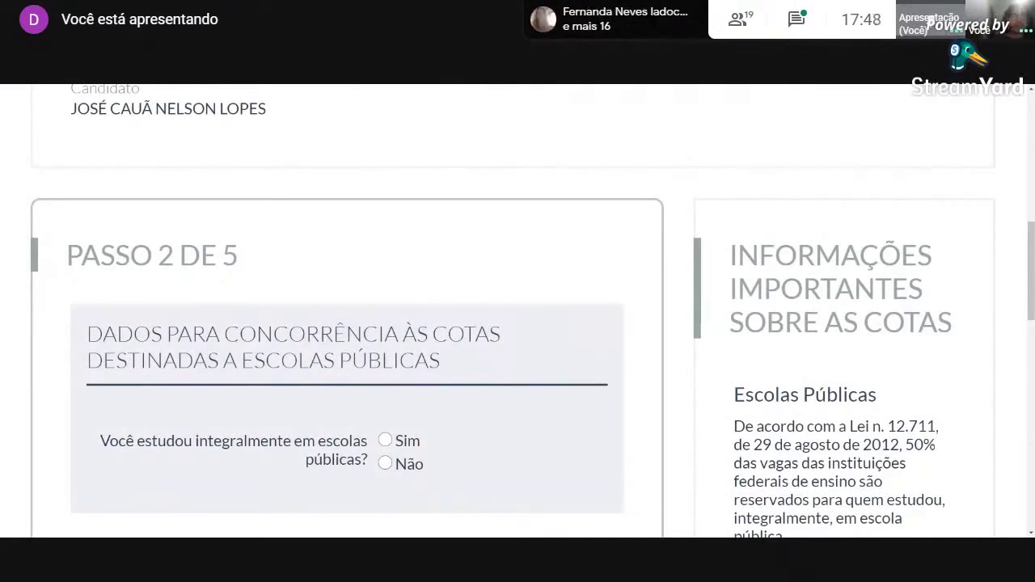
scroll(507, 315, down, 3)
scroll(503, 304, up, 1)
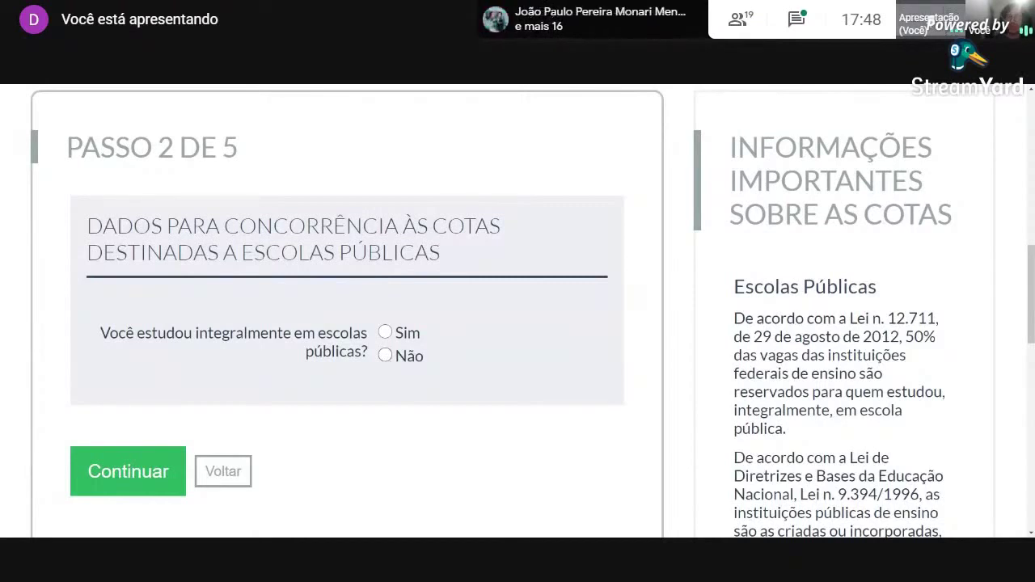
click(386, 334)
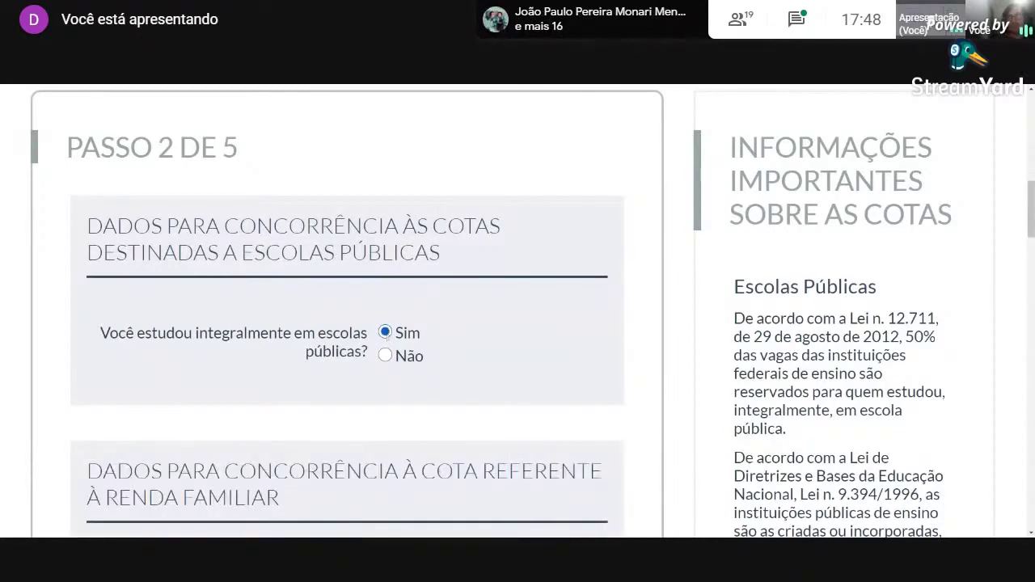
Answer Não to per-capita family income up to 1,5 salários mínimos.
scroll(524, 300, down, 3)
scroll(556, 311, up, 1)
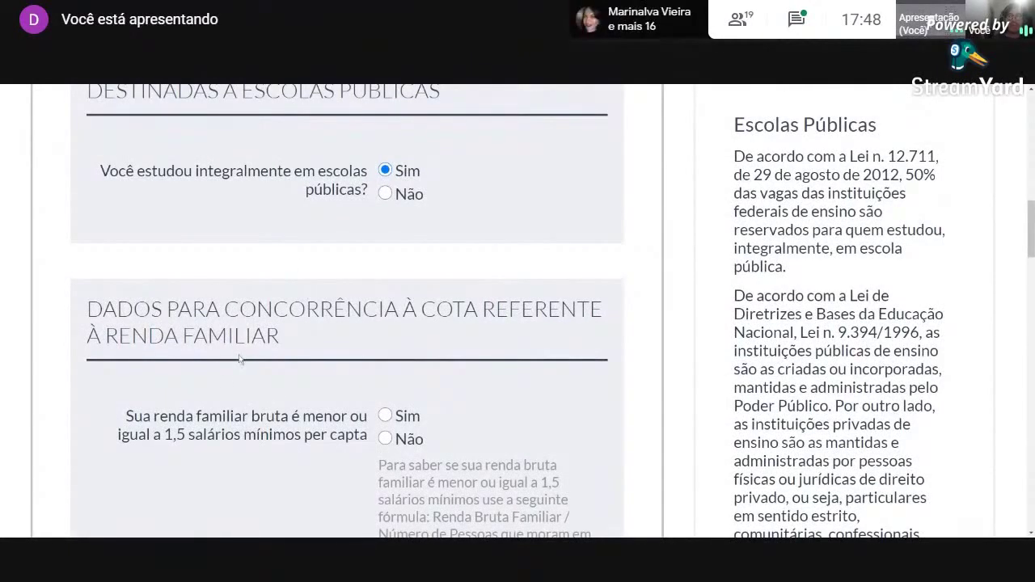
scroll(144, 368, down, 1)
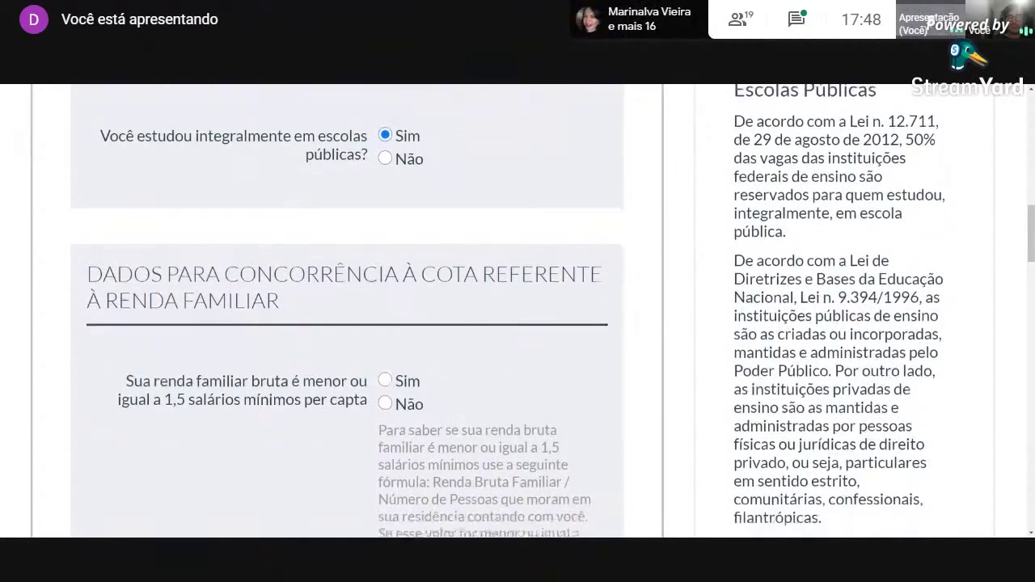
drag(155, 365, 185, 386)
click(178, 390)
scroll(264, 383, down, 1)
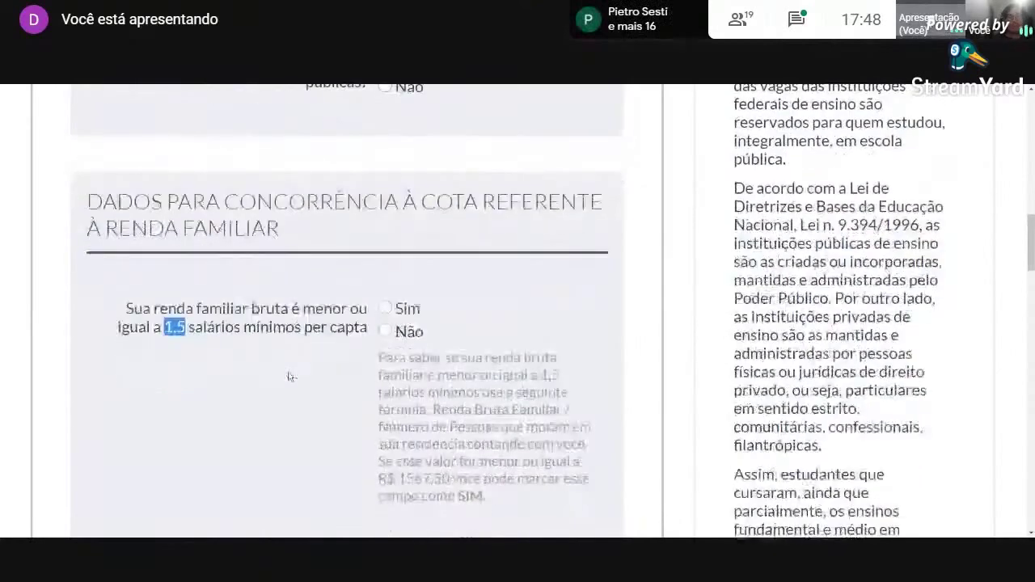
click(385, 471)
drag(386, 478, 449, 478)
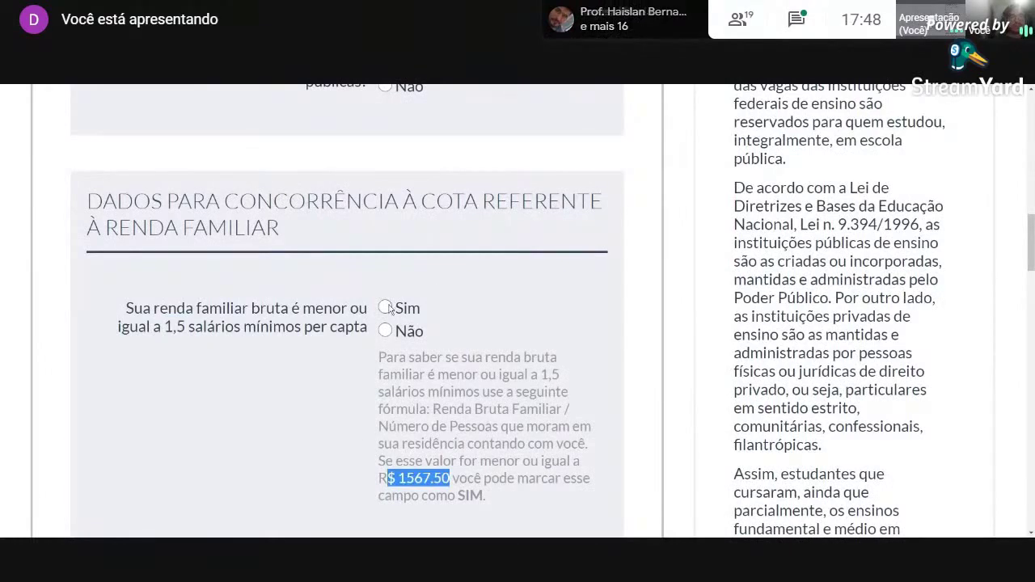
click(385, 331)
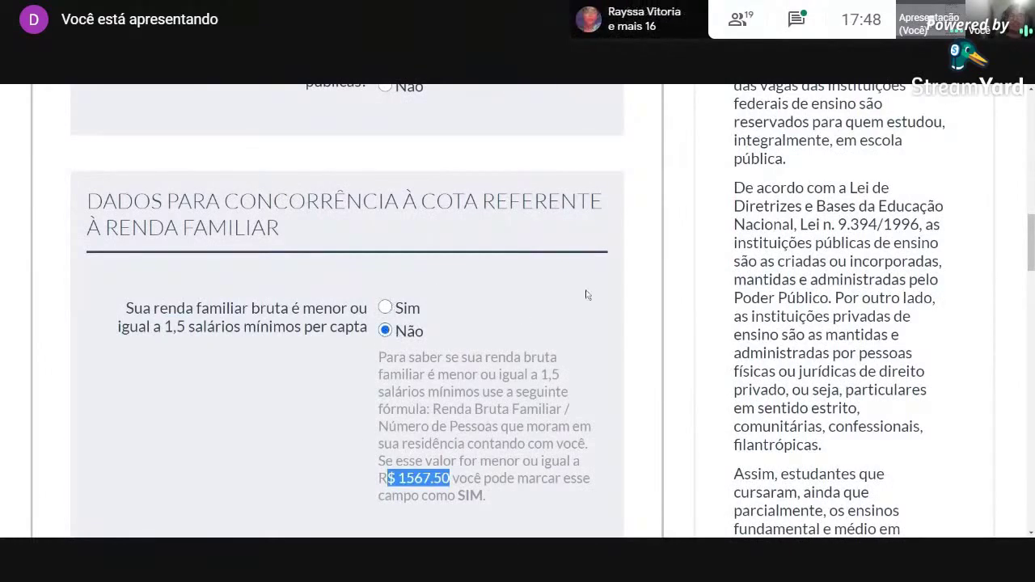
Answer Não to both the preto/pardo/indígena and deficiência quota questions.
scroll(513, 300, down, 5)
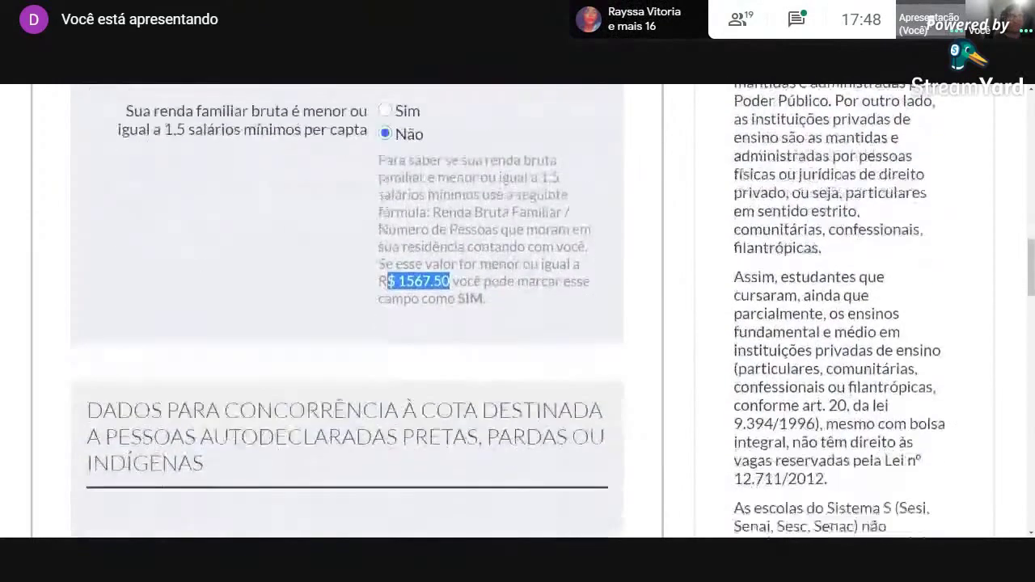
scroll(509, 356, up, 1)
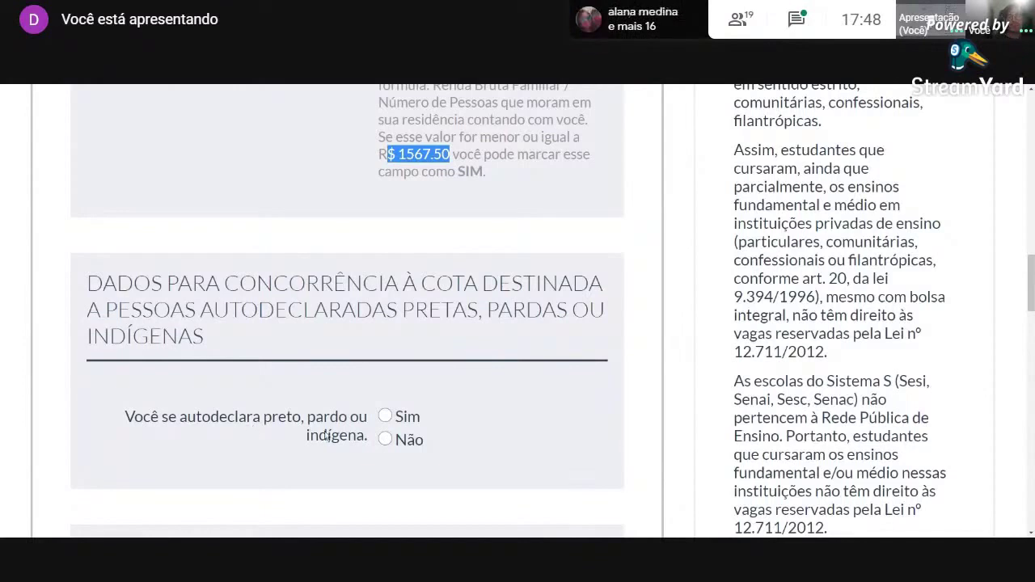
click(386, 439)
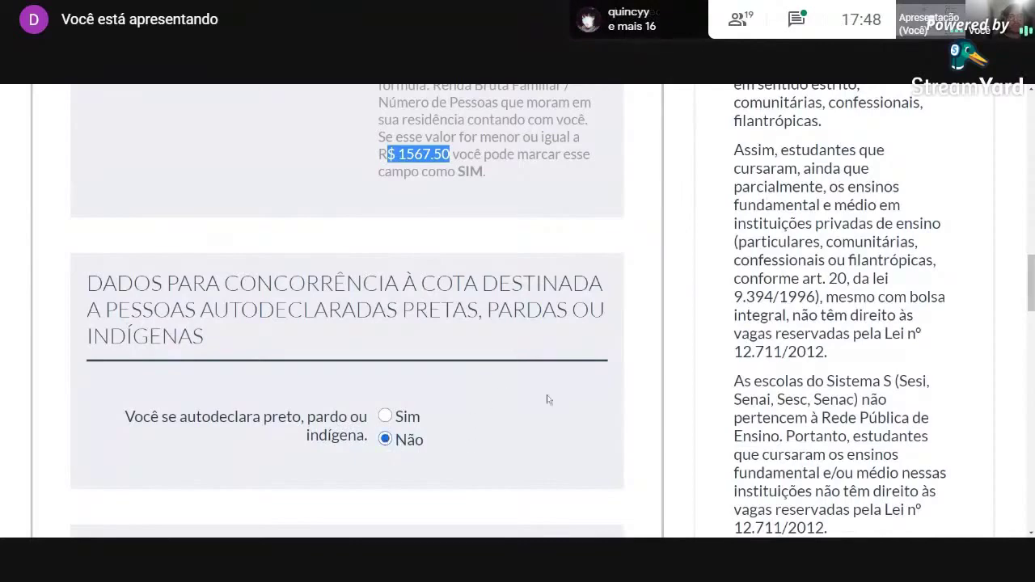
scroll(552, 407, down, 3)
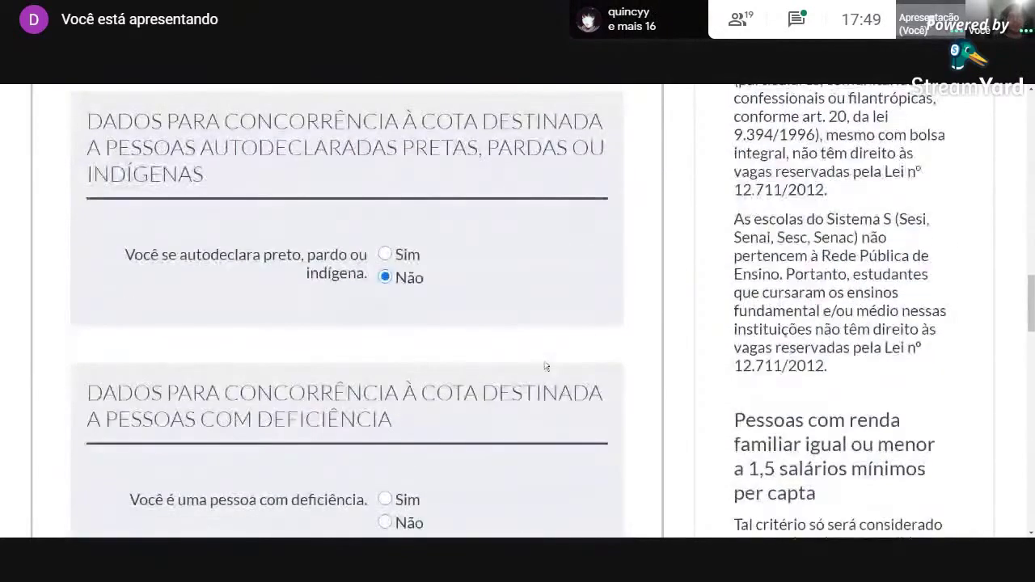
scroll(556, 342, down, 2)
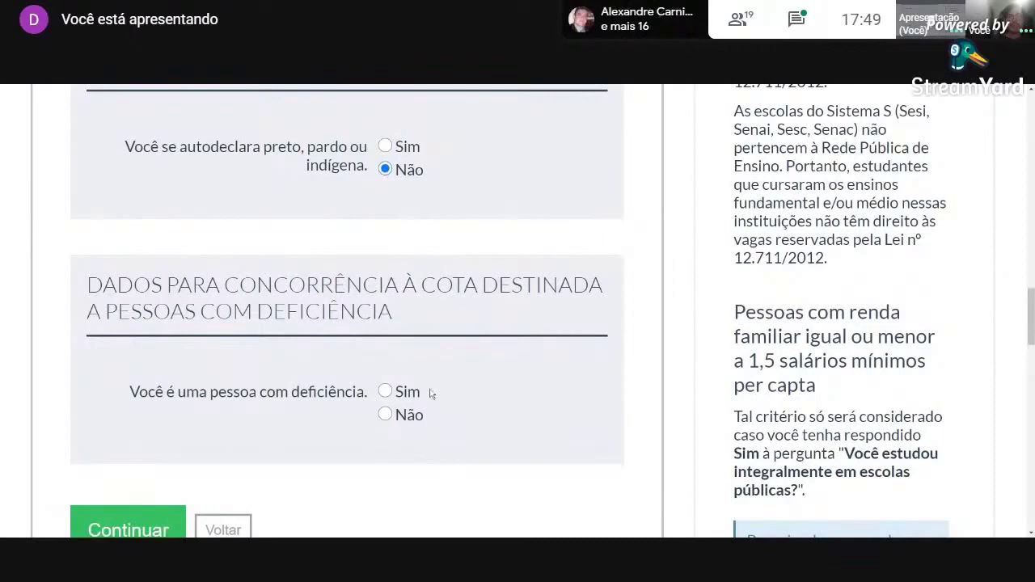
click(386, 415)
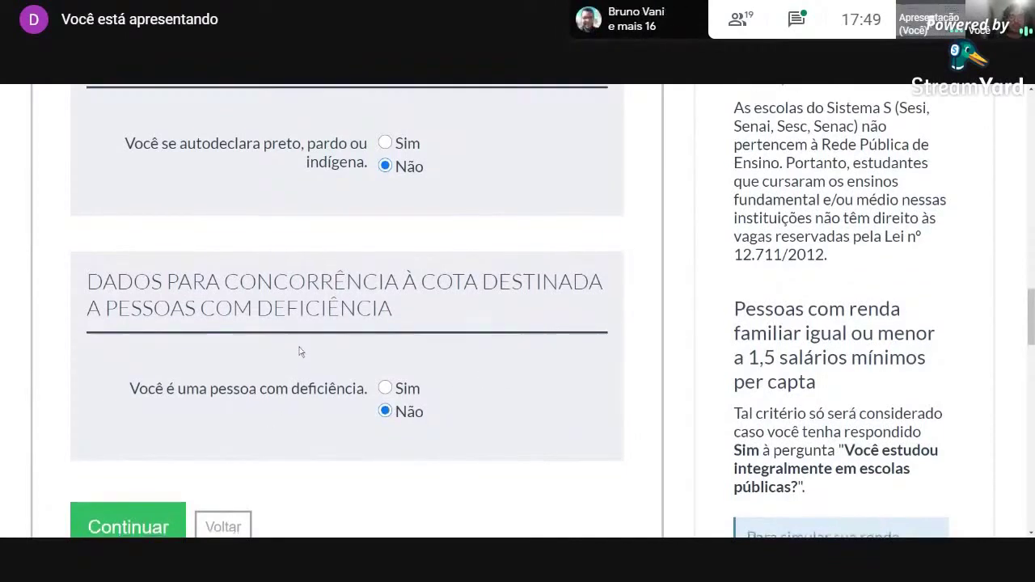
Submit the quota answers to reach Passo 3 de 5.
scroll(298, 363, down, 1)
click(147, 485)
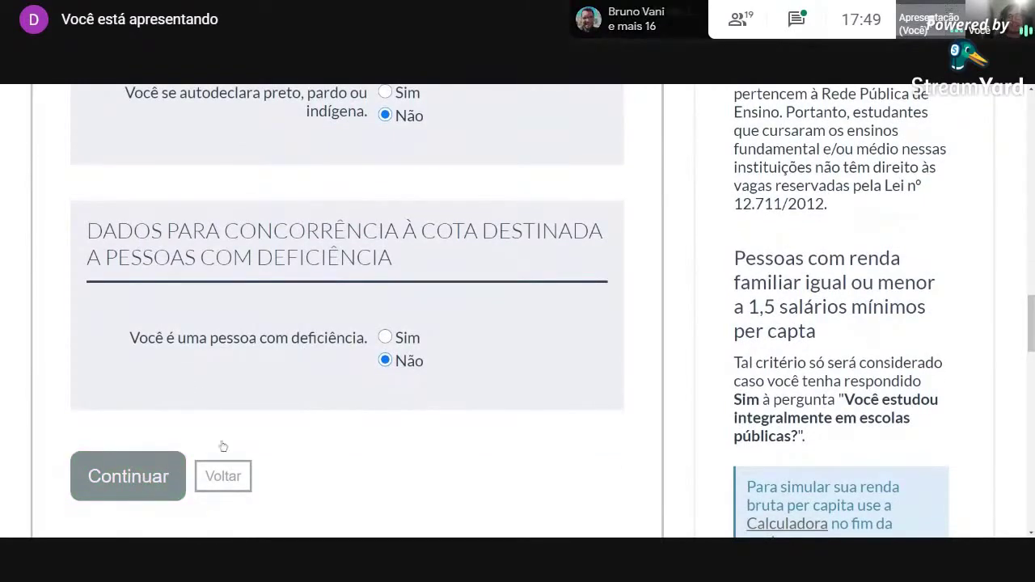
scroll(399, 385, down, 6)
Review the Passo 3 summary, including the Ampla concorrência and L3 entries.
scroll(478, 364, down, 6)
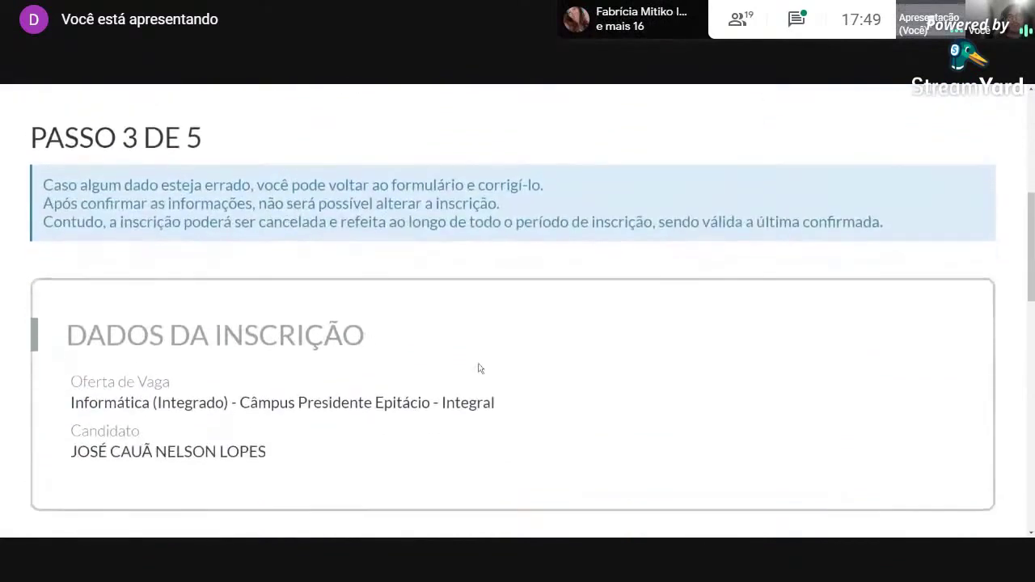
scroll(471, 292, down, 3)
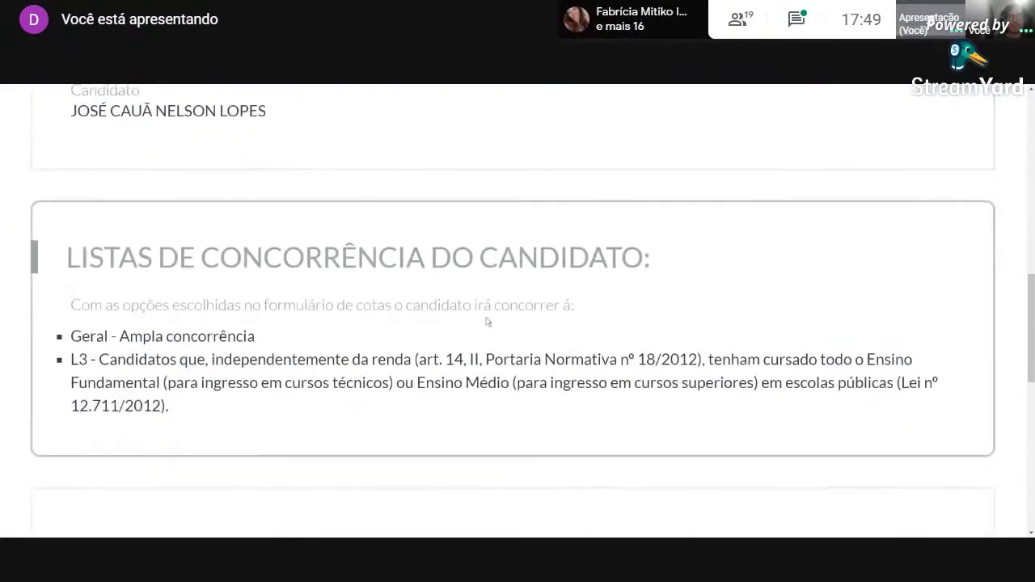
scroll(476, 327, up, 3)
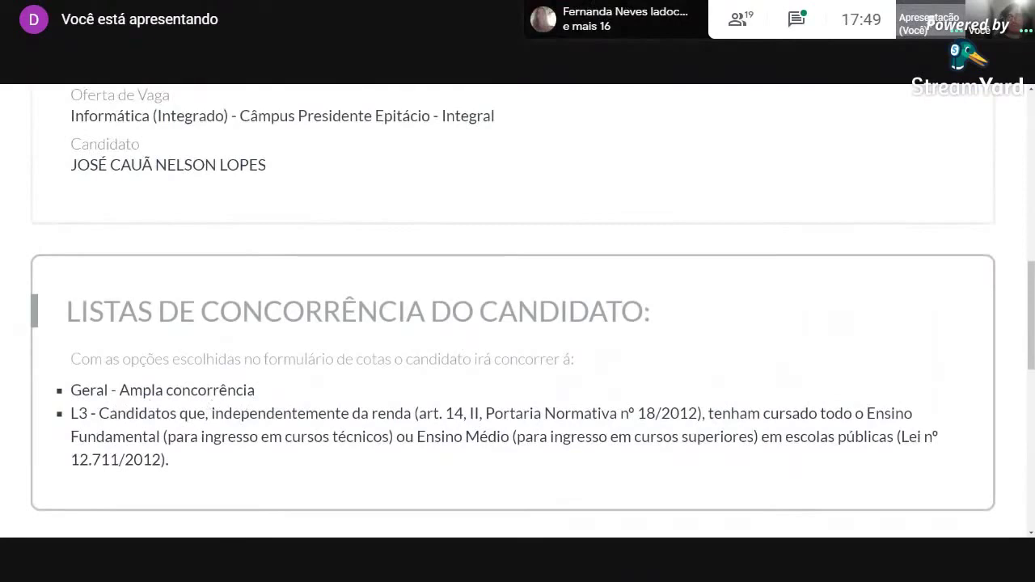
scroll(234, 395, down, 2)
scroll(234, 395, up, 2)
drag(119, 390, 243, 390)
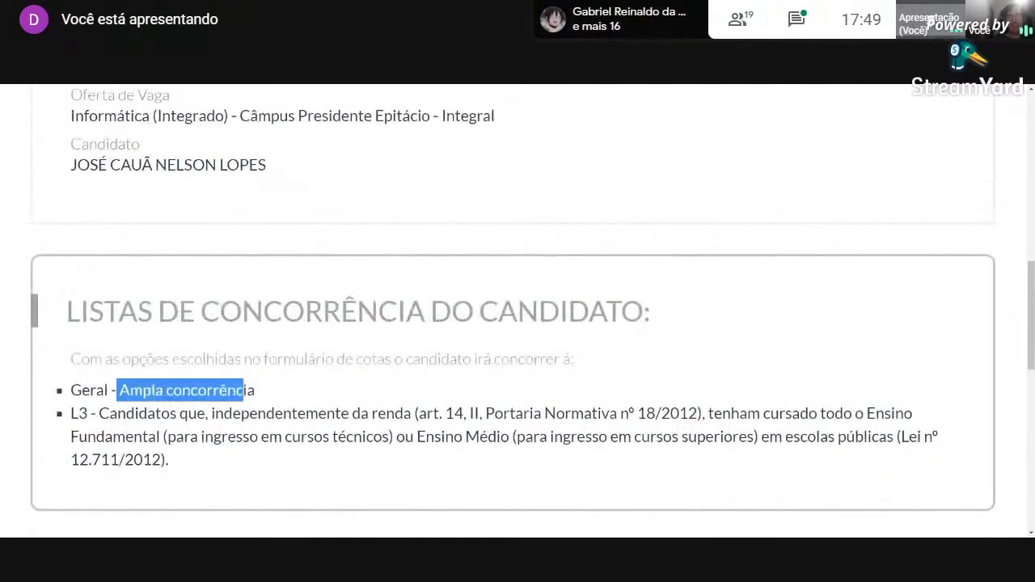
drag(158, 413, 226, 413)
click(232, 461)
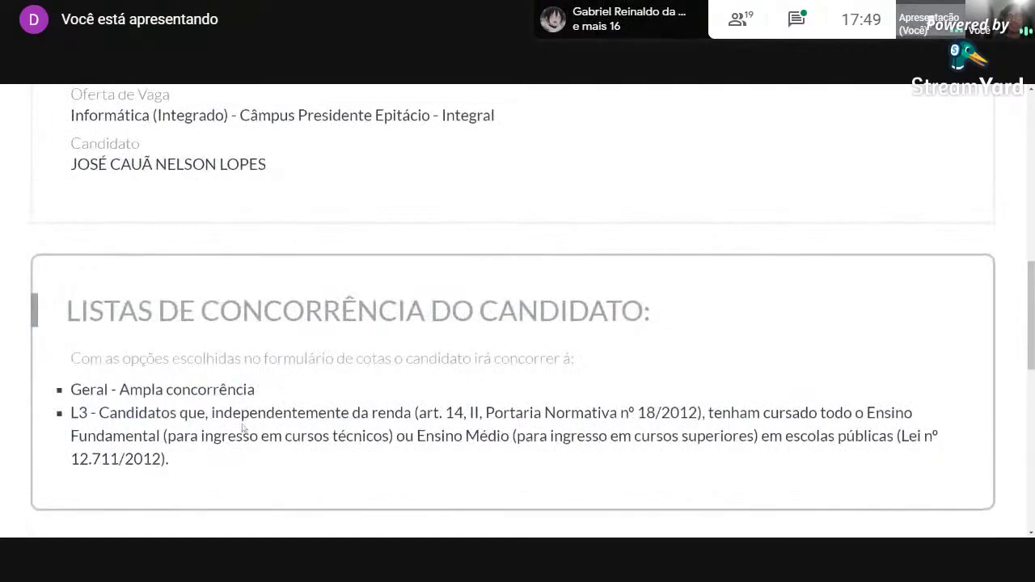
Tick the data-correctness declaration and continue to Passo 4 de 5.
scroll(243, 429, down, 4)
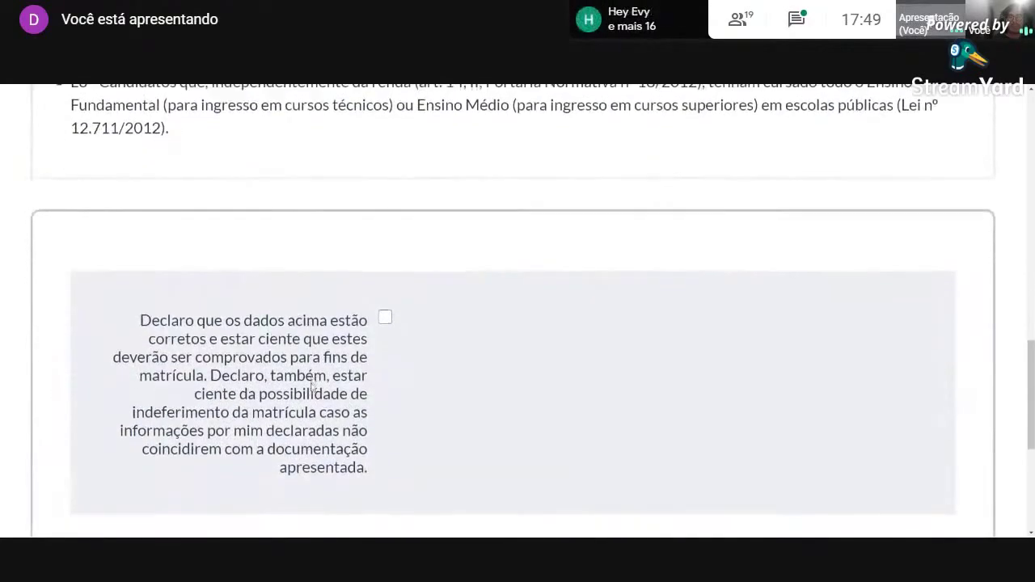
scroll(315, 388, down, 2)
scroll(315, 388, up, 1)
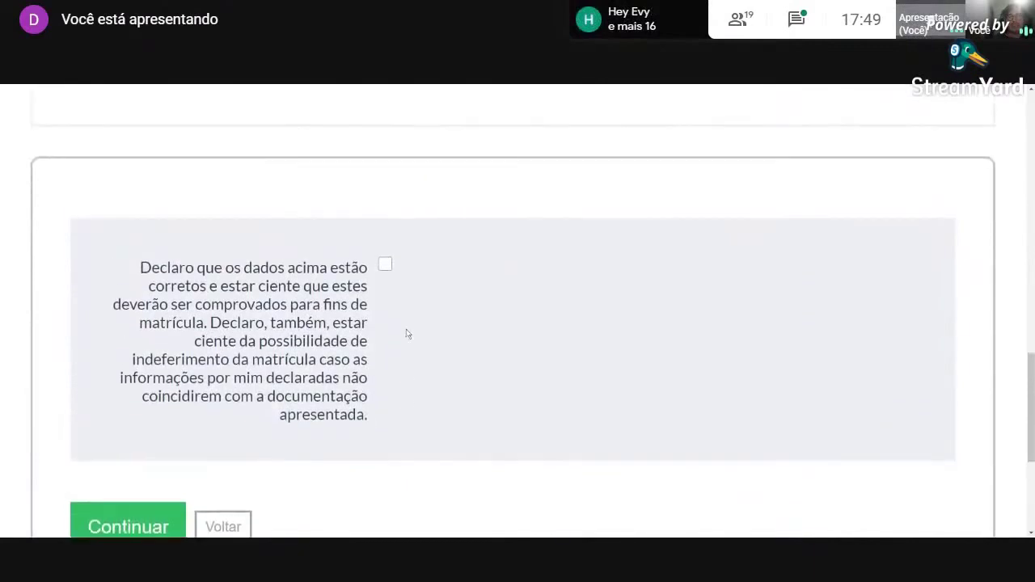
click(386, 273)
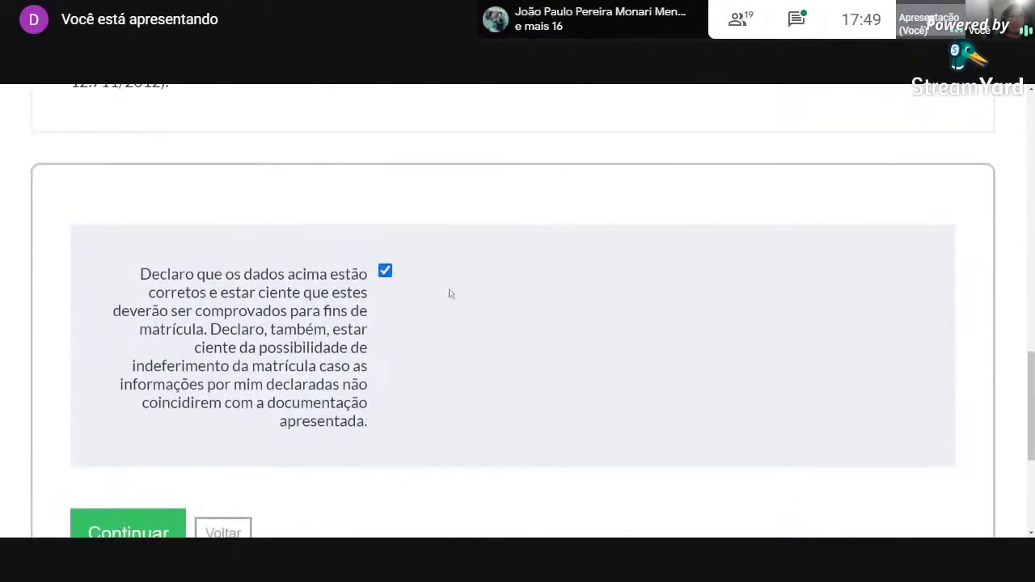
scroll(455, 353, down, 1)
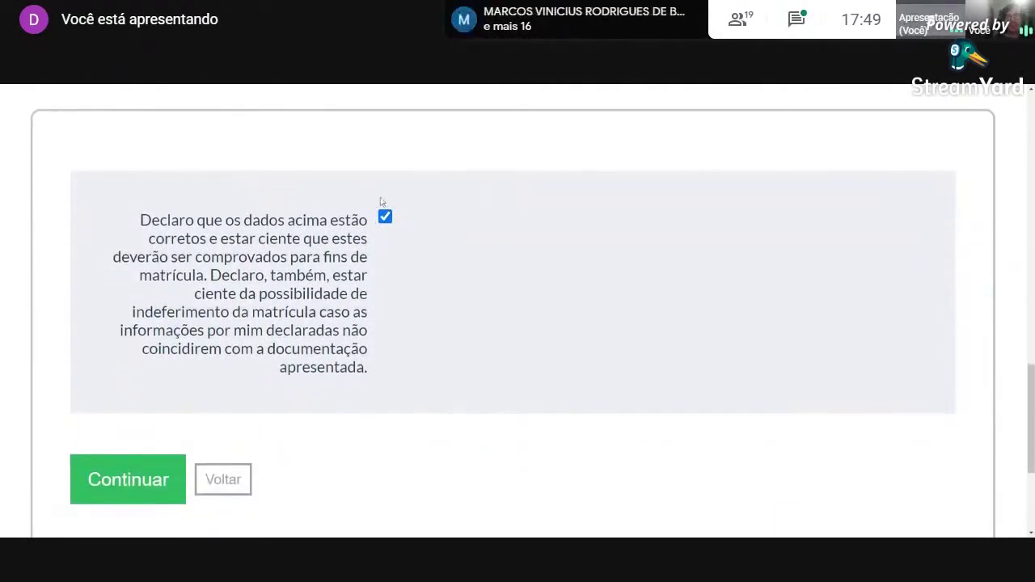
click(130, 479)
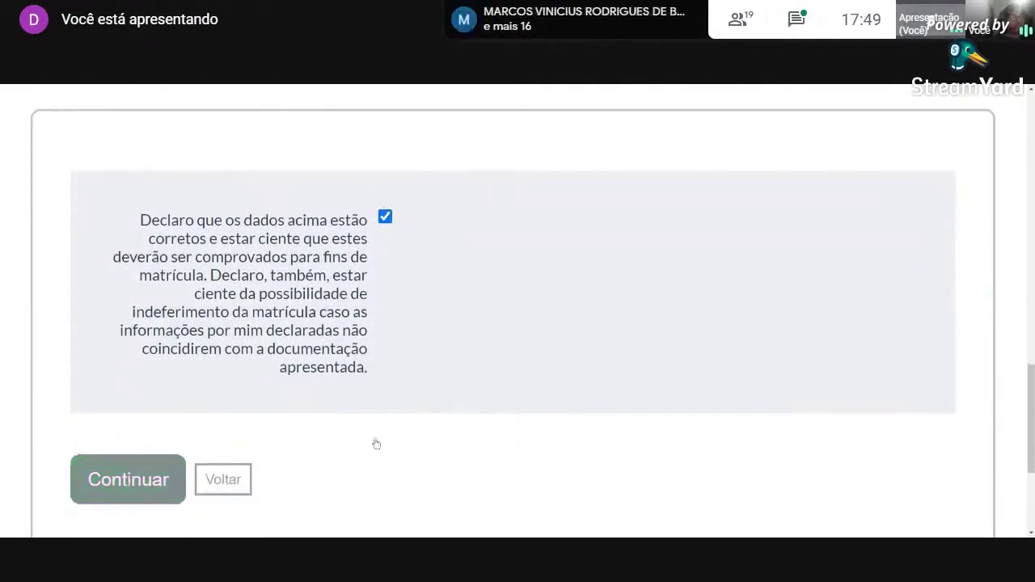
scroll(511, 353, down, 6)
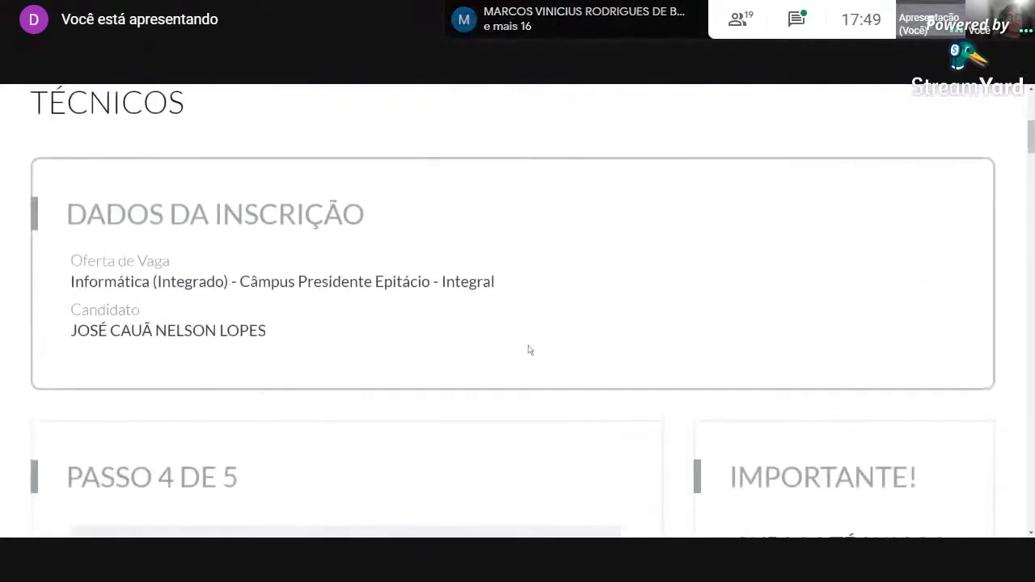
Choose Branca from the Etnia/Raça/Cor dropdown on Passo 4 de 5.
scroll(531, 351, down, 1)
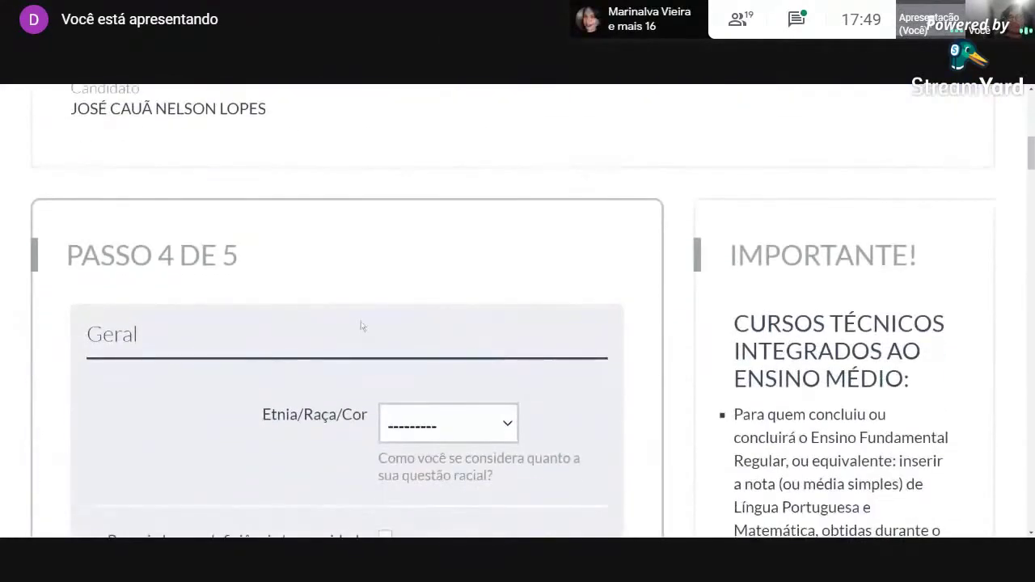
scroll(321, 273, down, 1)
scroll(326, 284, up, 1)
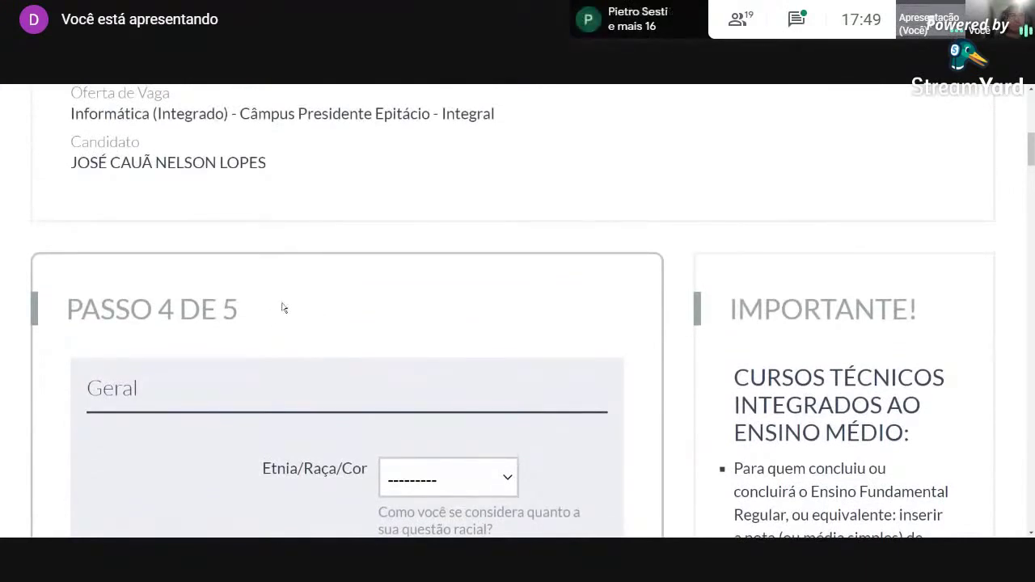
scroll(233, 399, down, 1)
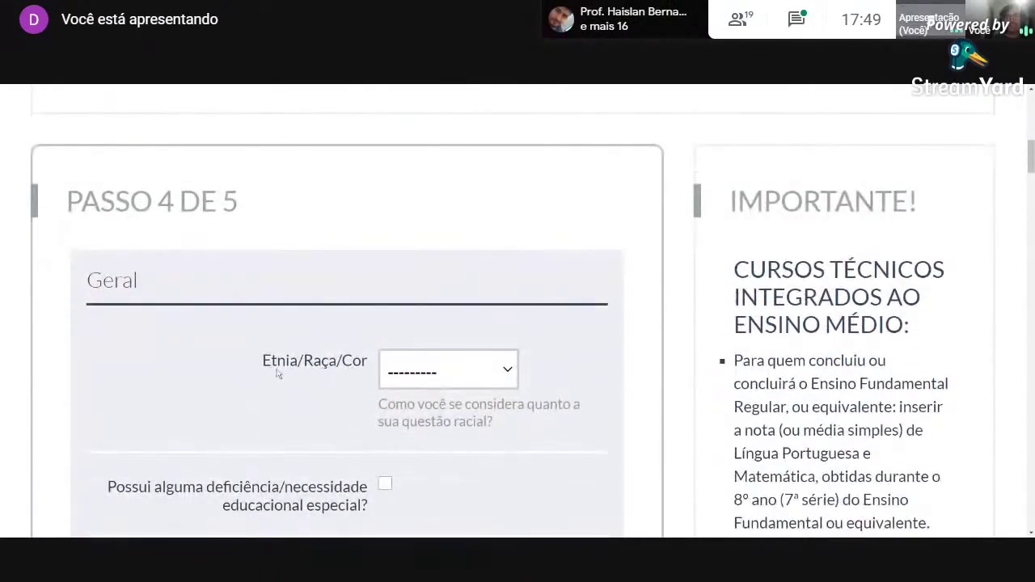
click(432, 384)
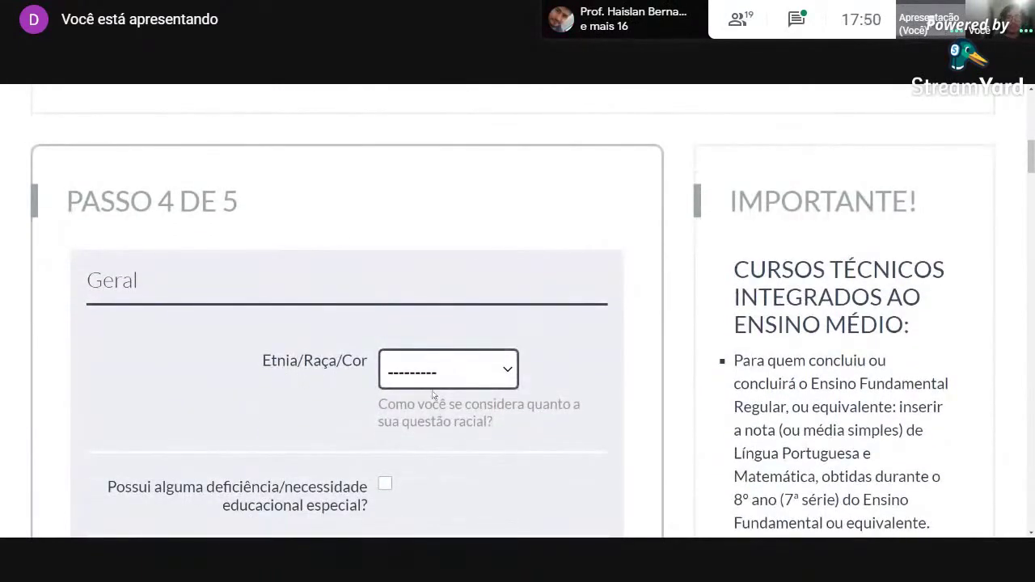
click(433, 394)
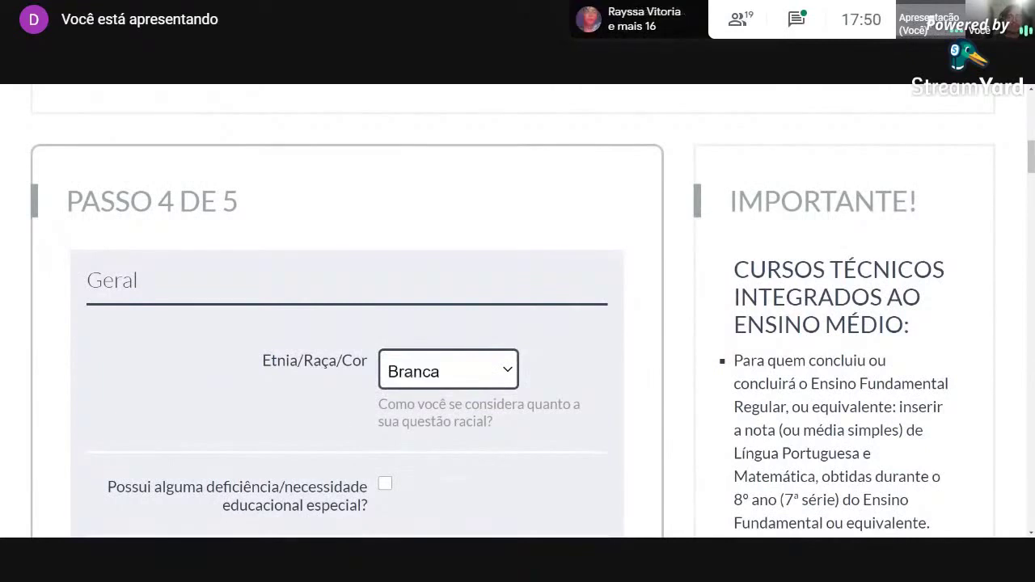
scroll(223, 398, down, 1)
scroll(259, 399, down, 1)
scroll(279, 396, down, 1)
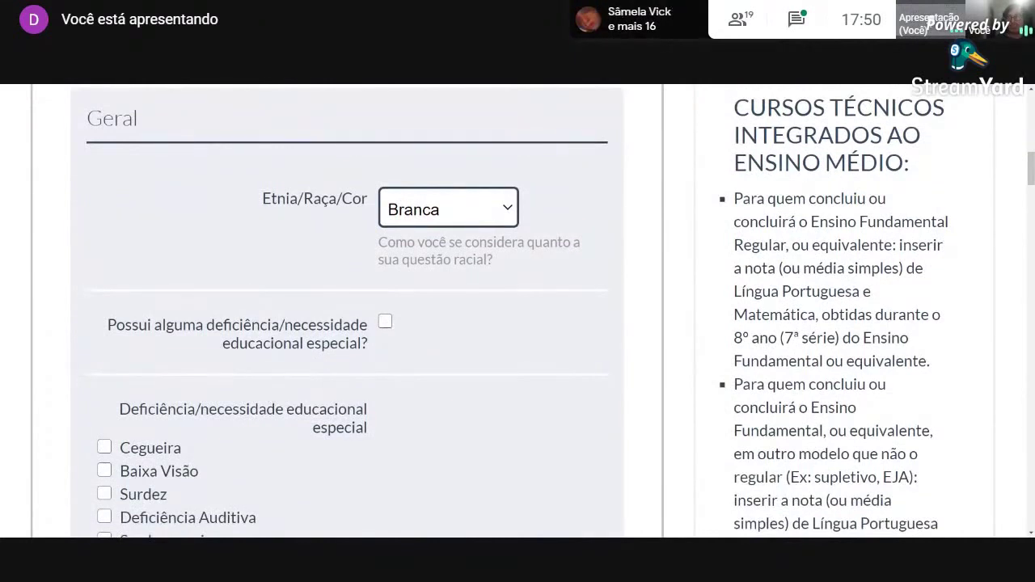
click(385, 322)
click(385, 322)
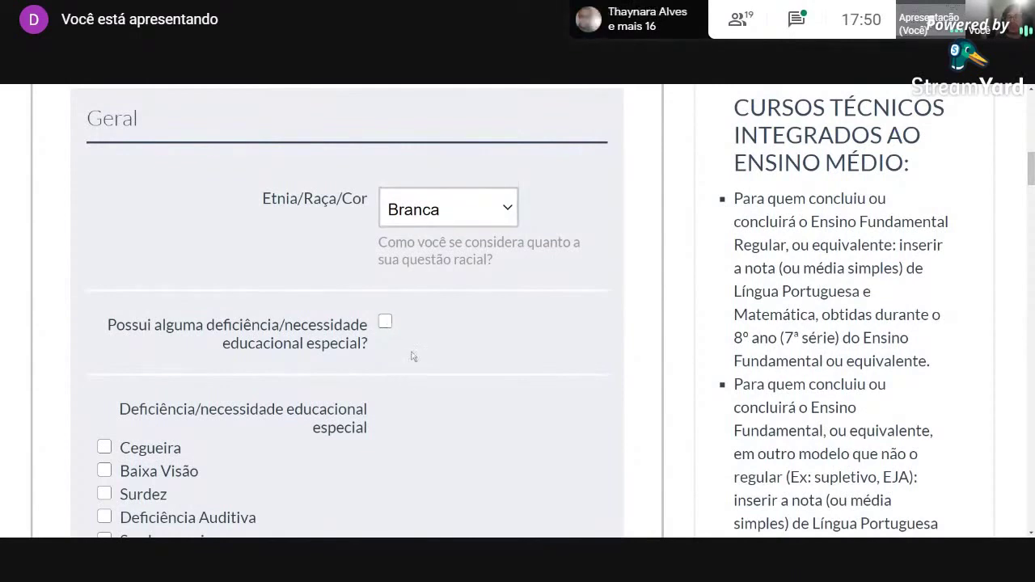
scroll(412, 356, down, 1)
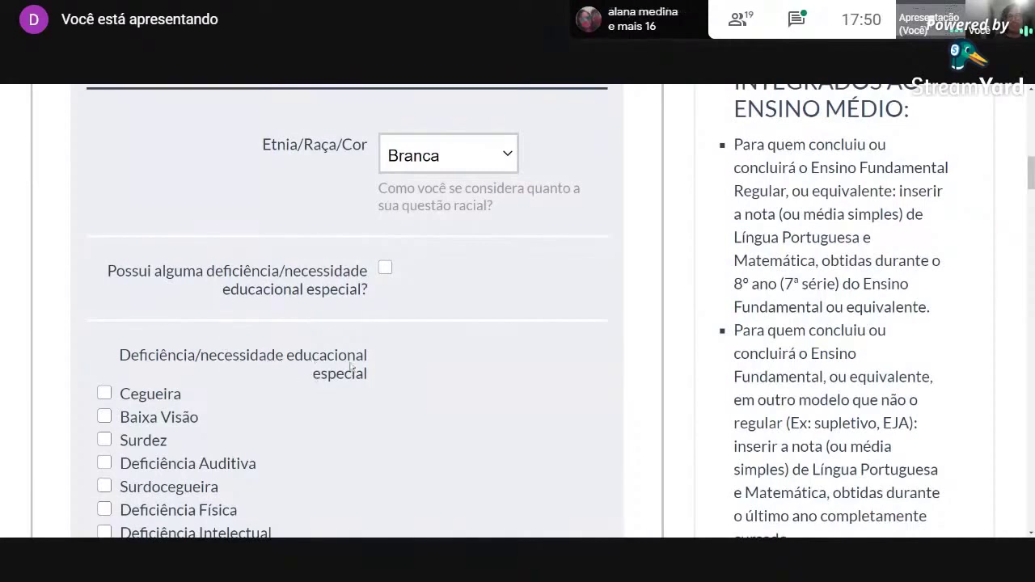
scroll(218, 399, down, 1)
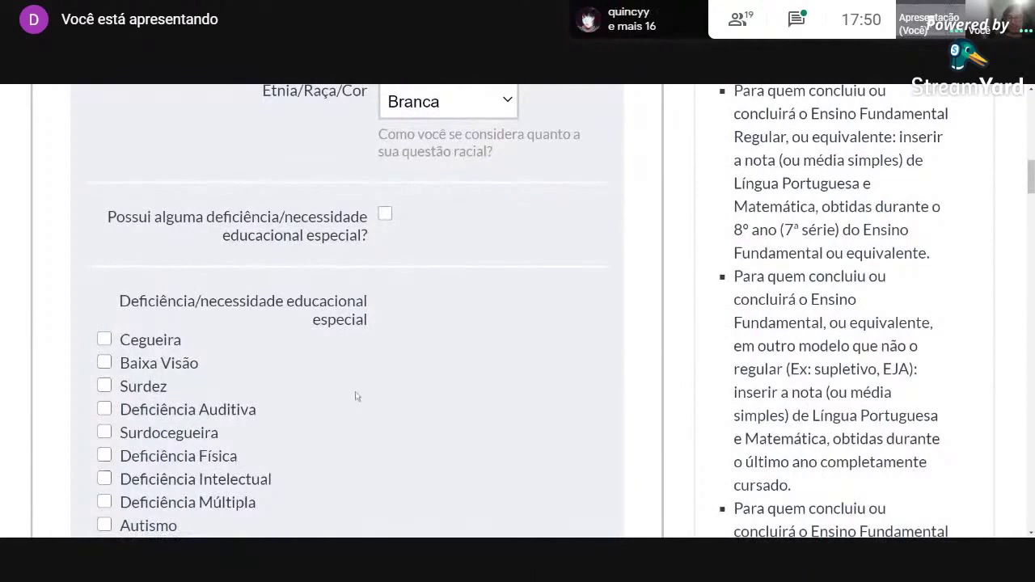
scroll(356, 397, down, 1)
scroll(344, 382, down, 2)
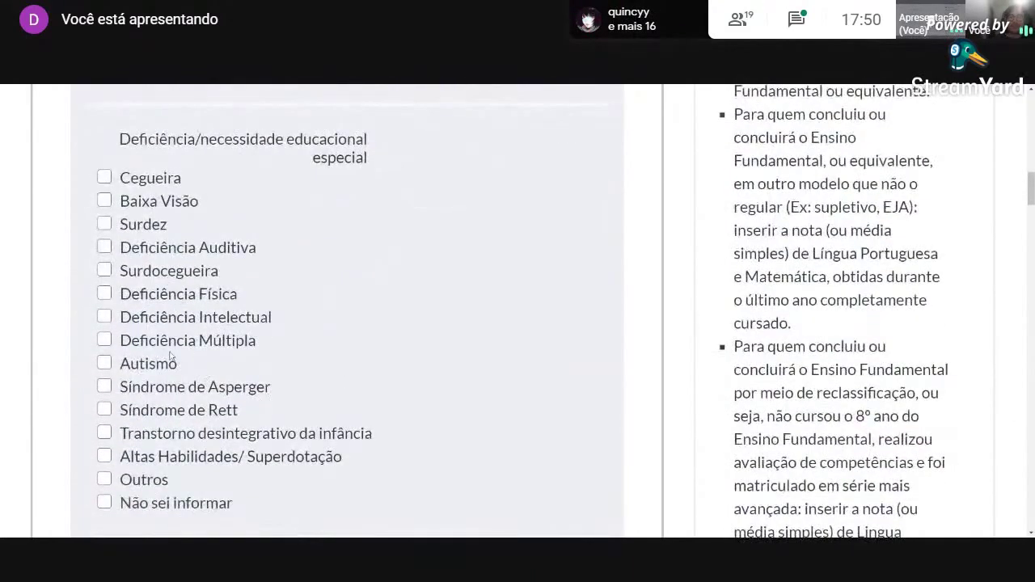
scroll(239, 443, down, 2)
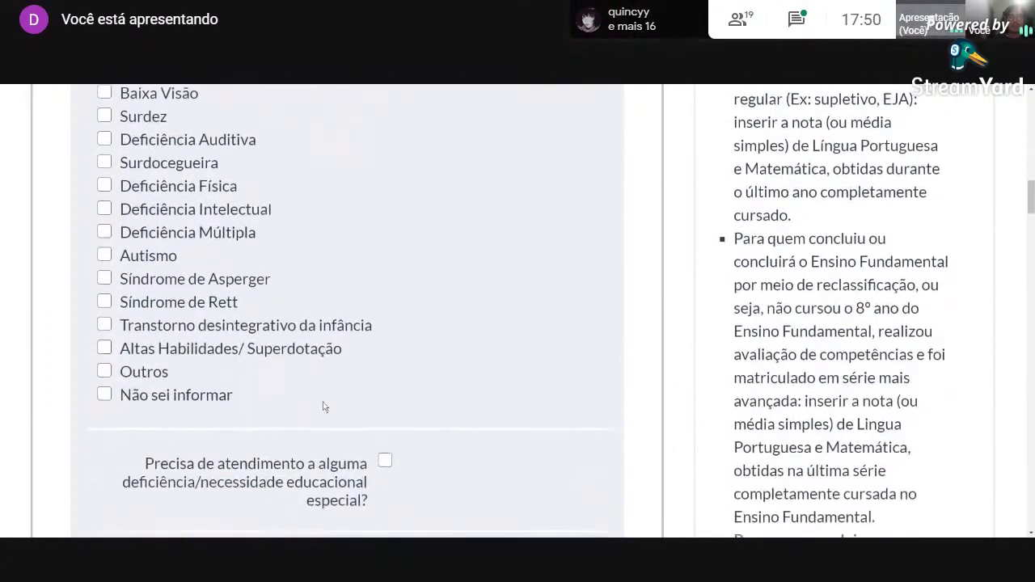
scroll(373, 334, down, 3)
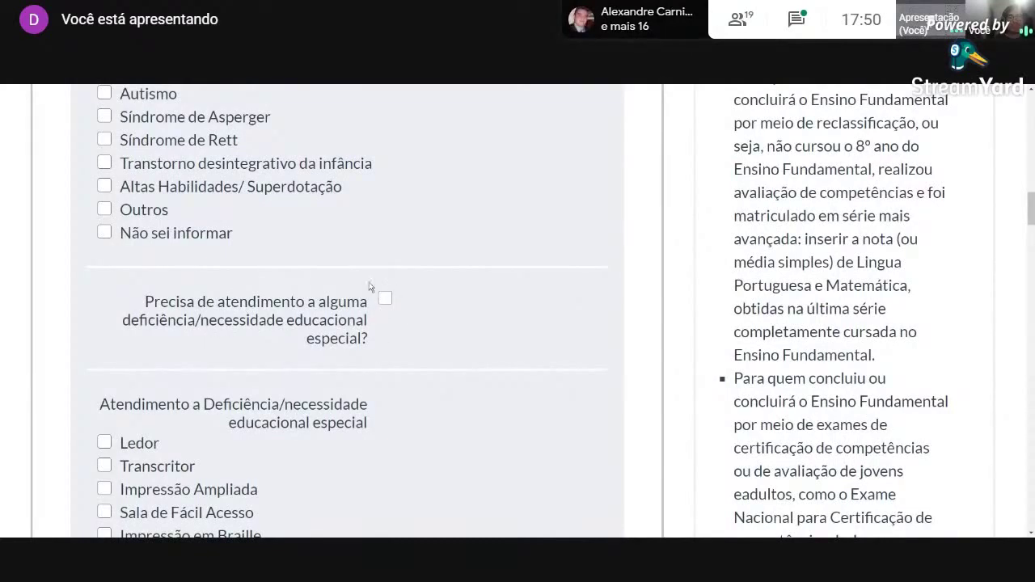
scroll(363, 388, down, 2)
scroll(161, 364, up, 1)
drag(100, 352, 159, 359)
click(193, 360)
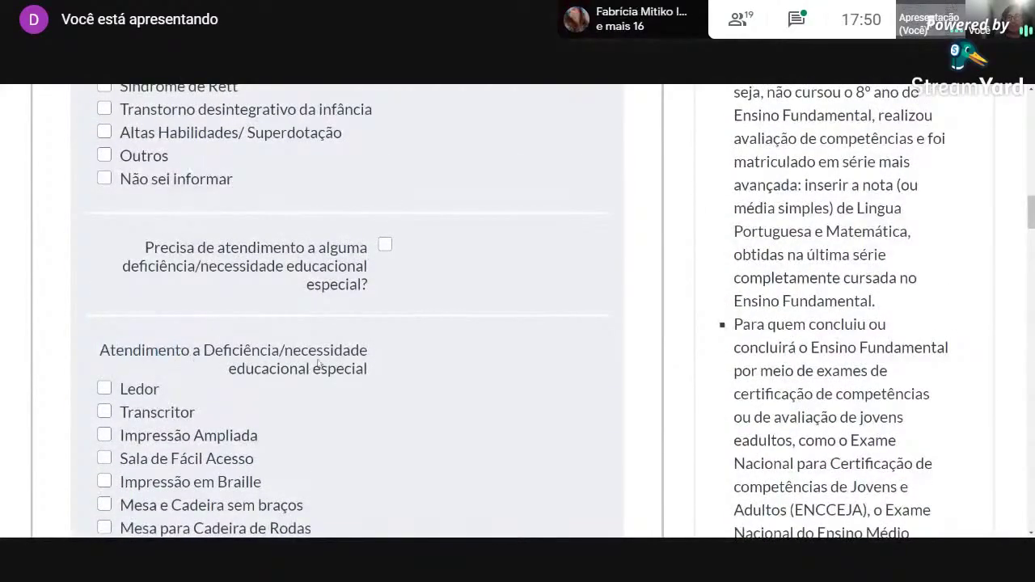
scroll(299, 390, down, 1)
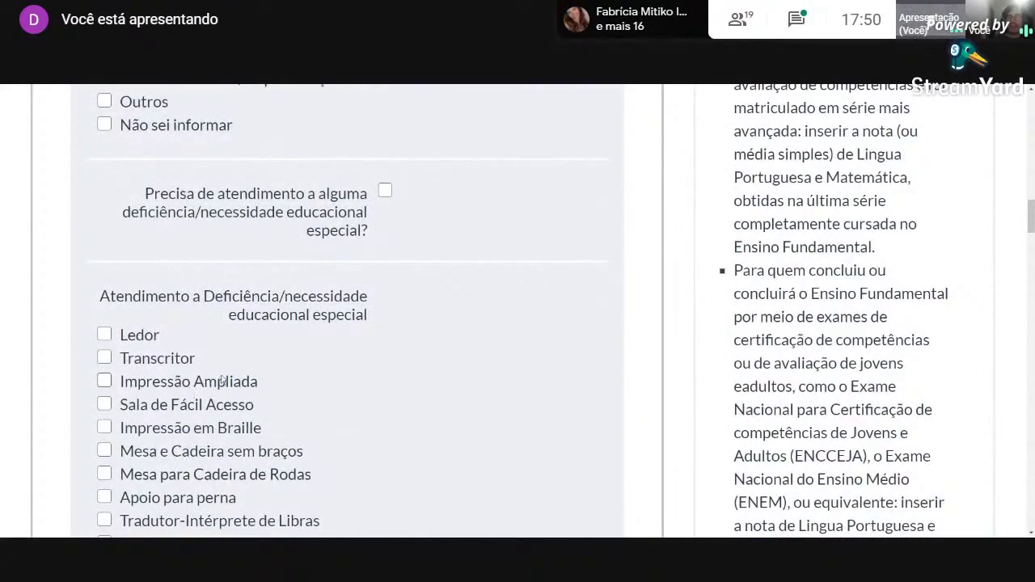
scroll(218, 384, down, 1)
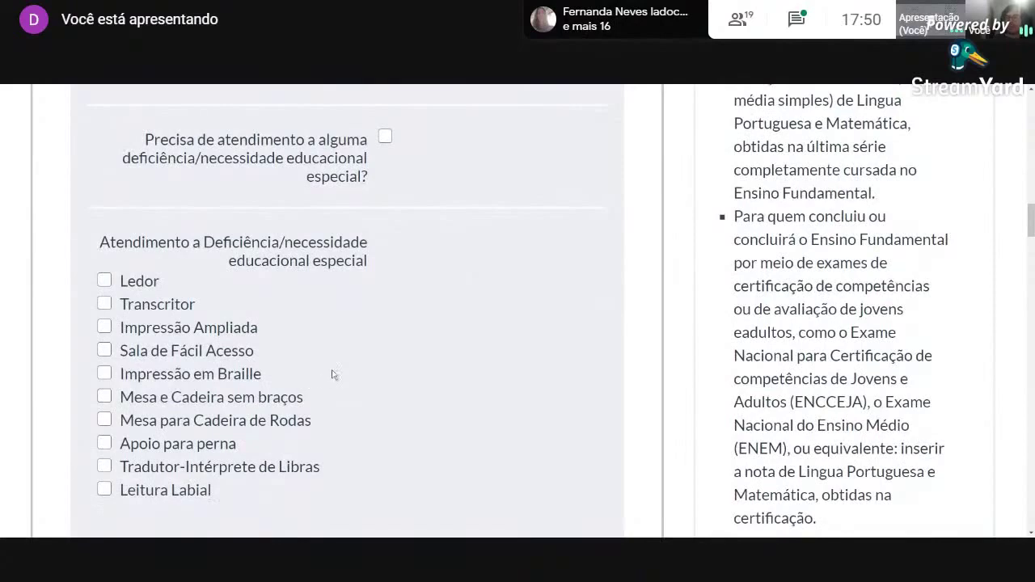
scroll(353, 370, down, 3)
scroll(391, 356, down, 2)
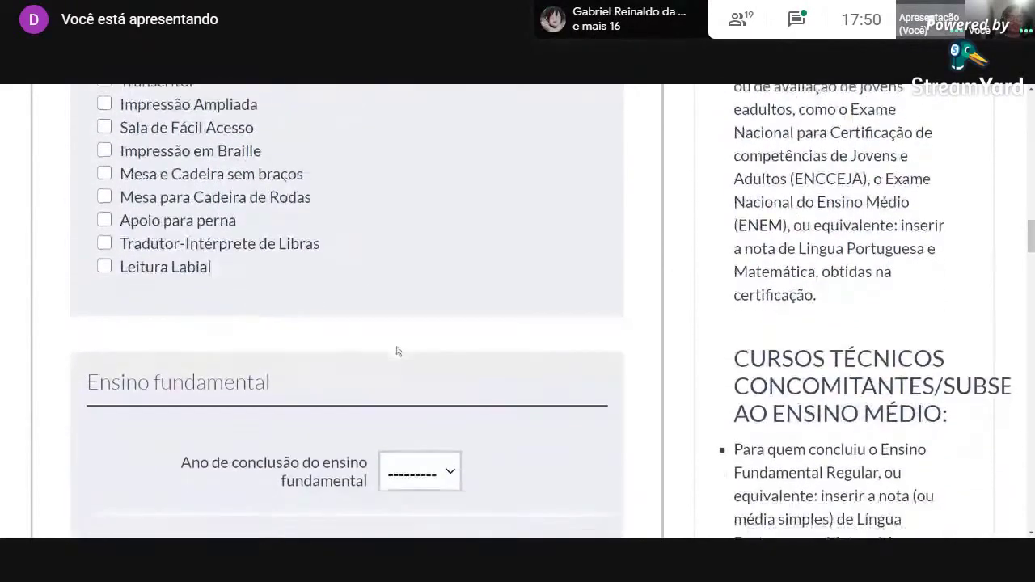
scroll(363, 325, down, 1)
scroll(189, 381, up, 1)
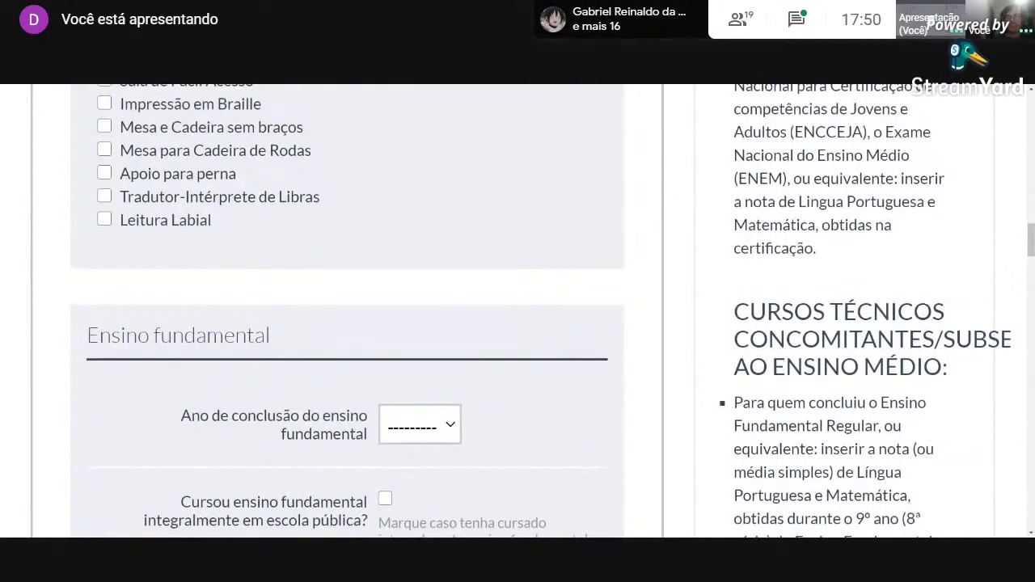
drag(87, 335, 270, 336)
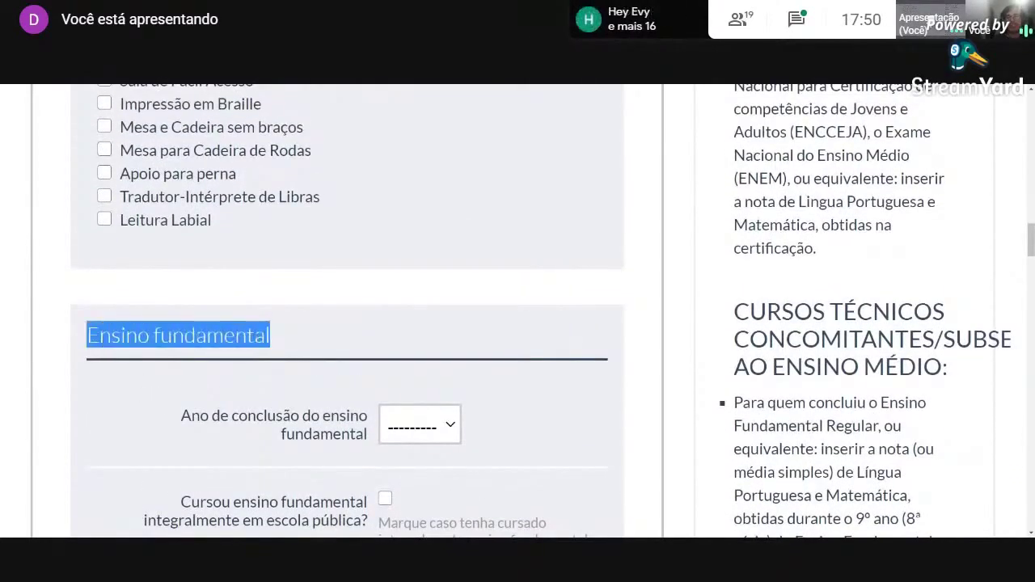
click(308, 341)
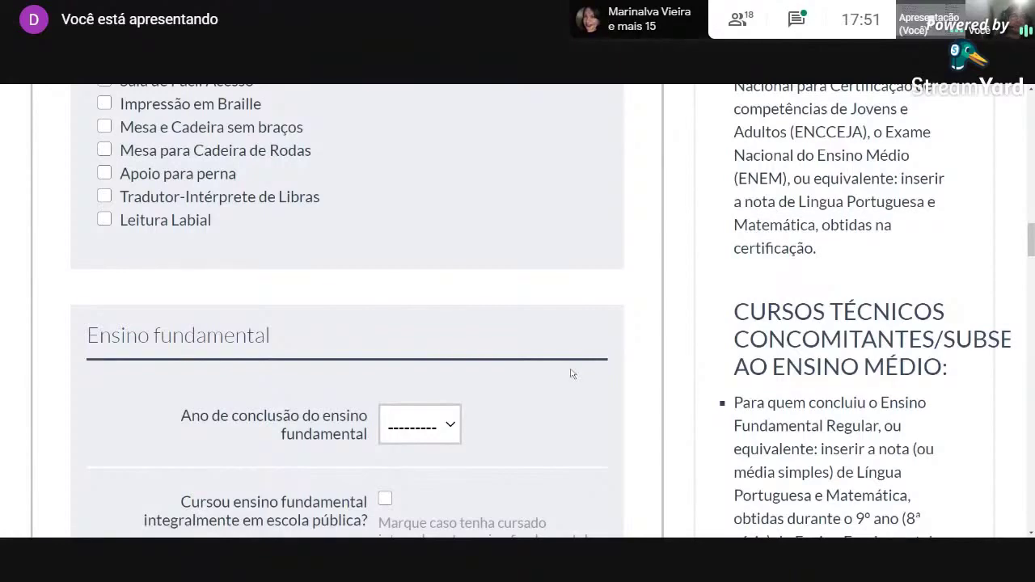
scroll(570, 376, down, 1)
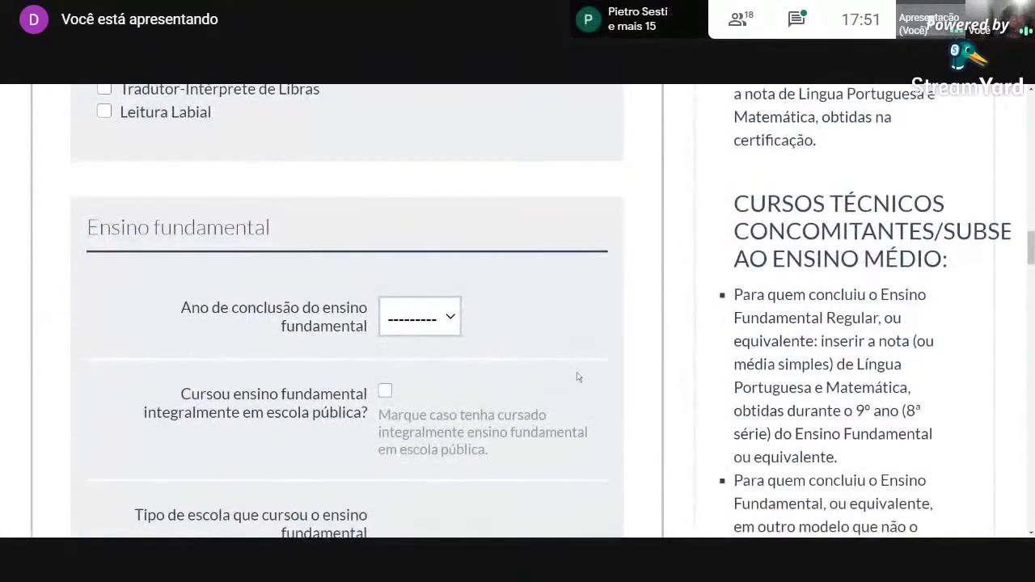
scroll(573, 375, down, 1)
scroll(518, 312, up, 8)
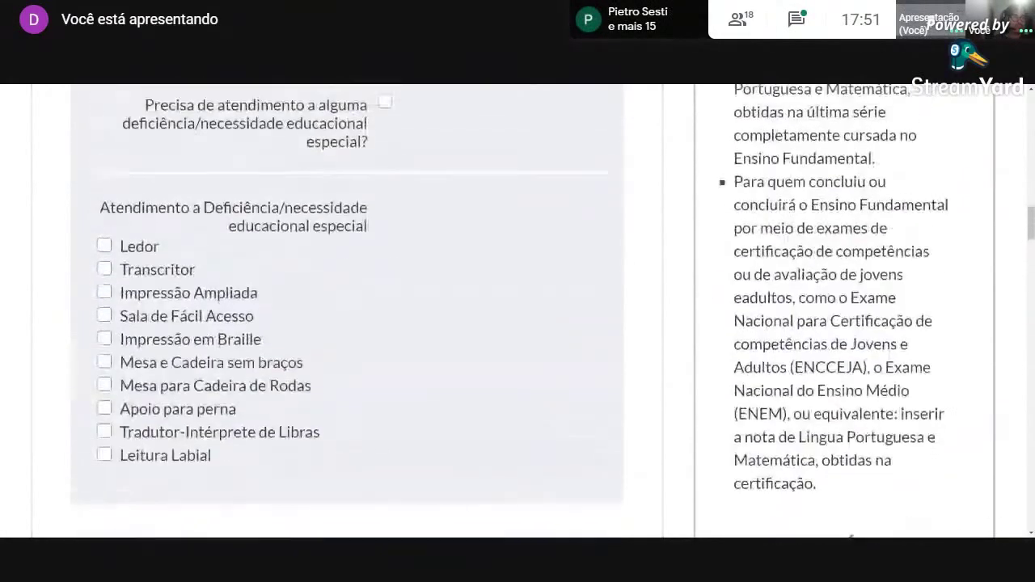
scroll(518, 312, up, 6)
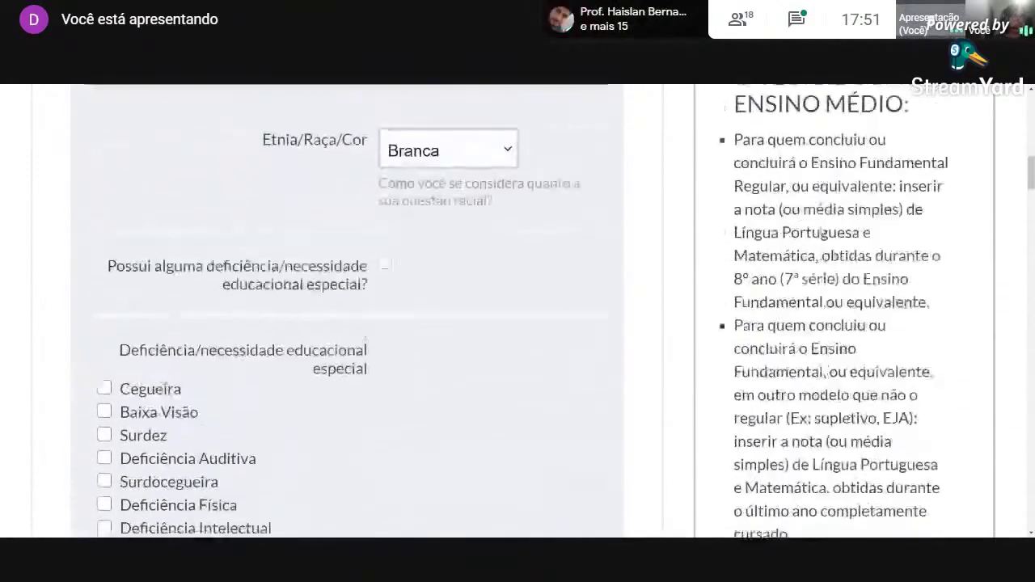
scroll(790, 178, up, 1)
drag(730, 148, 930, 153)
click(924, 173)
drag(734, 215, 903, 272)
click(921, 292)
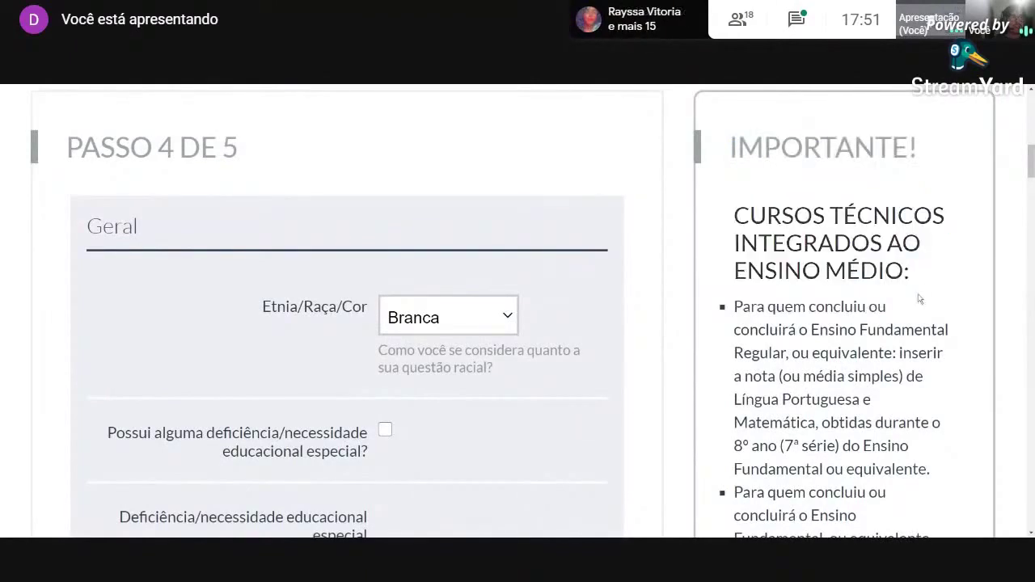
scroll(898, 311, down, 1)
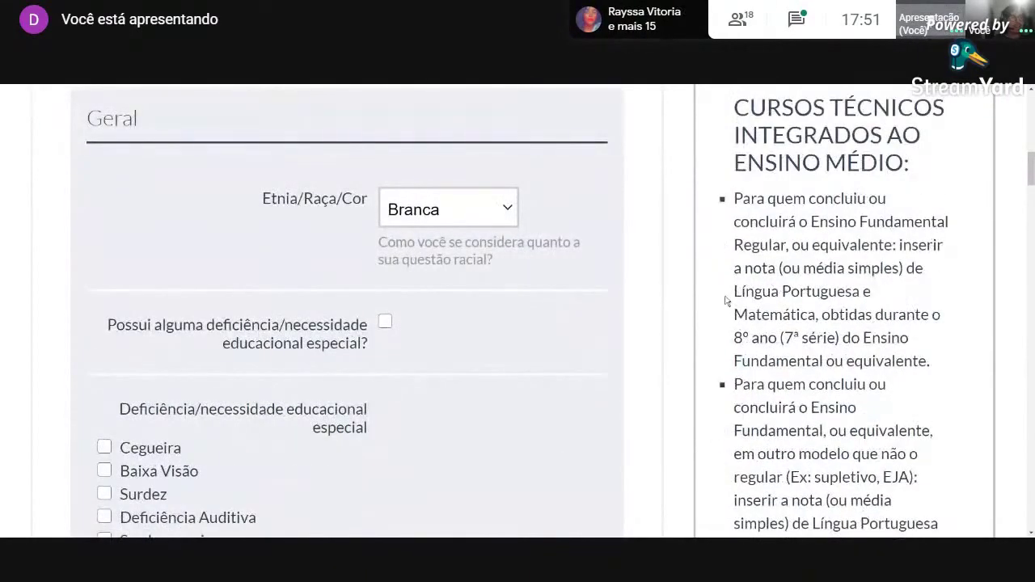
drag(734, 198, 845, 291)
click(843, 291)
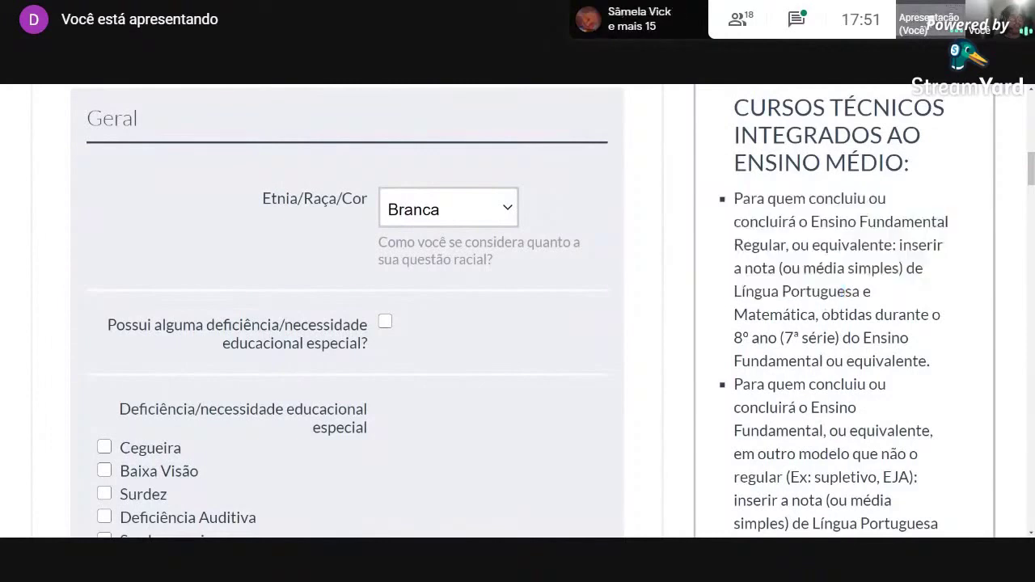
drag(733, 315, 818, 315)
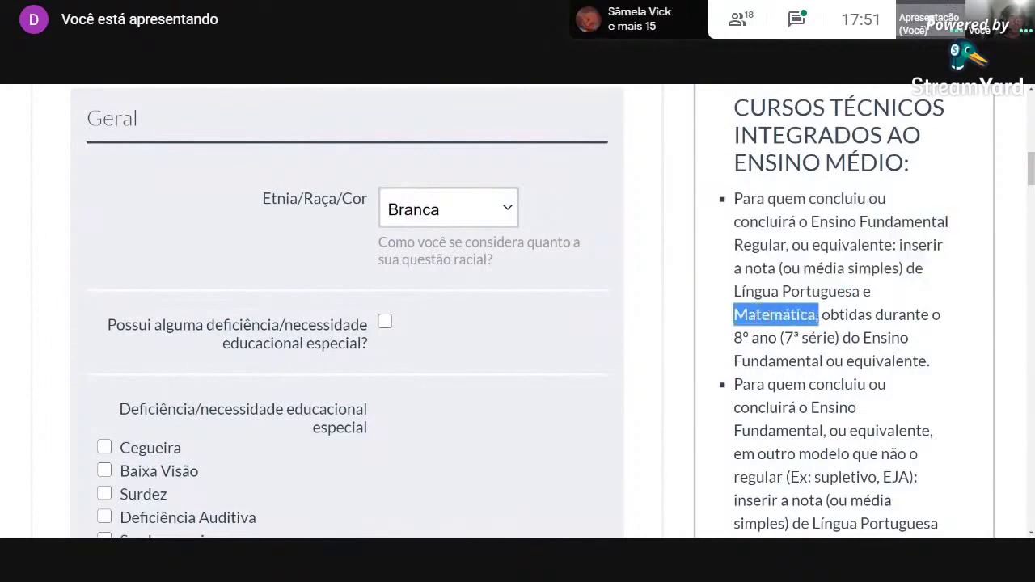
click(734, 338)
drag(733, 338, 842, 338)
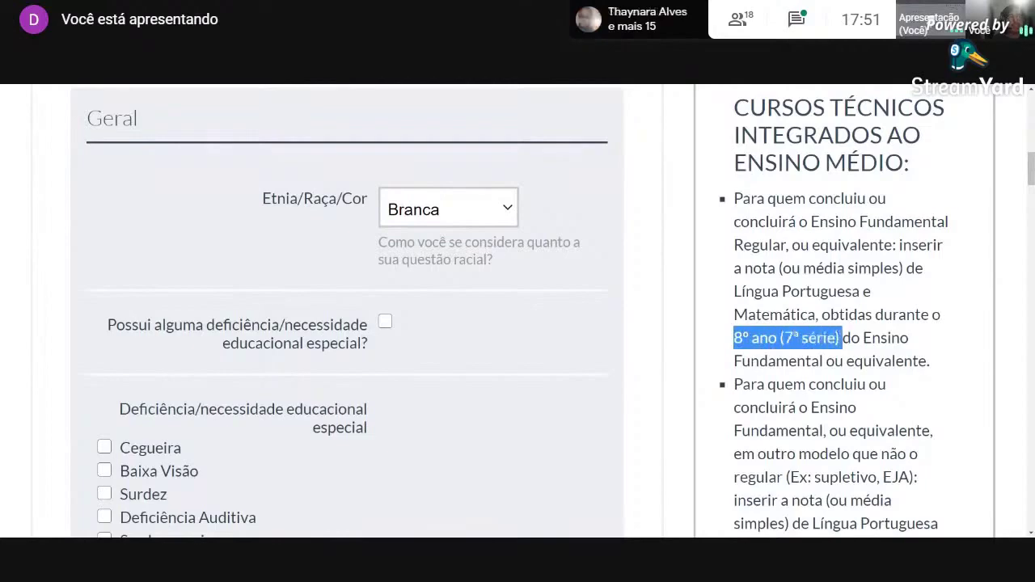
scroll(518, 311, down, 3)
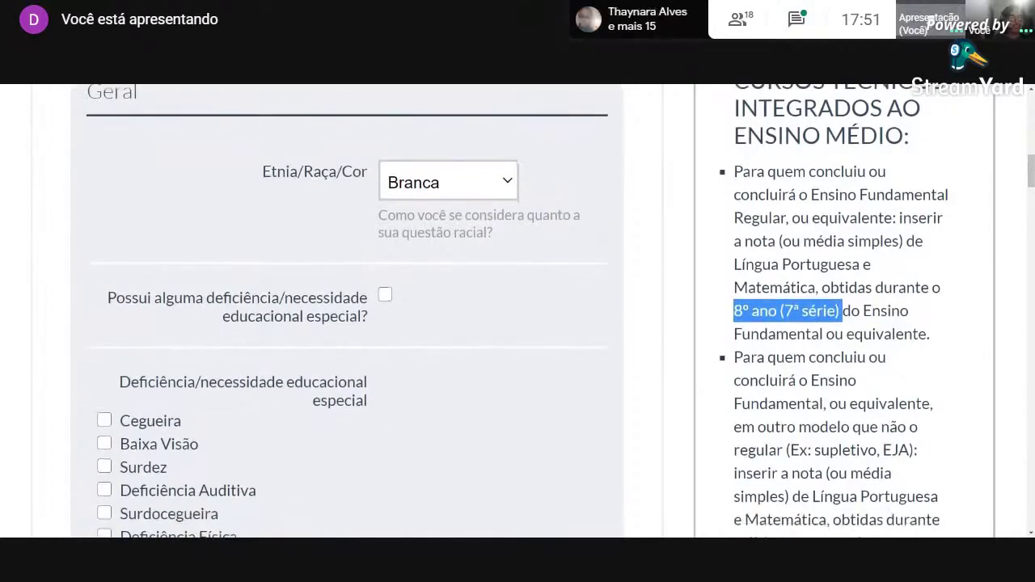
scroll(517, 311, down, 1)
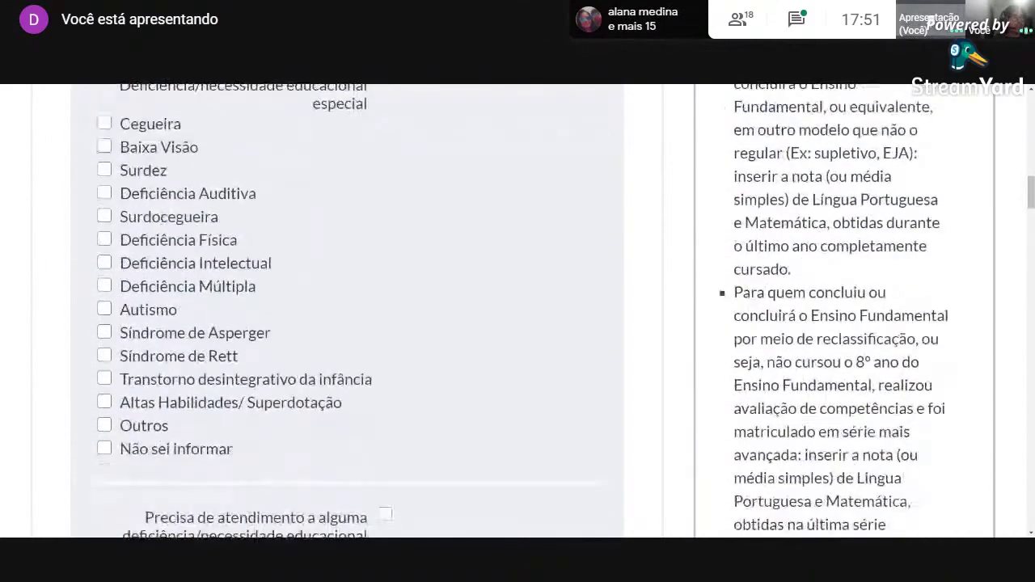
scroll(517, 311, up, 1)
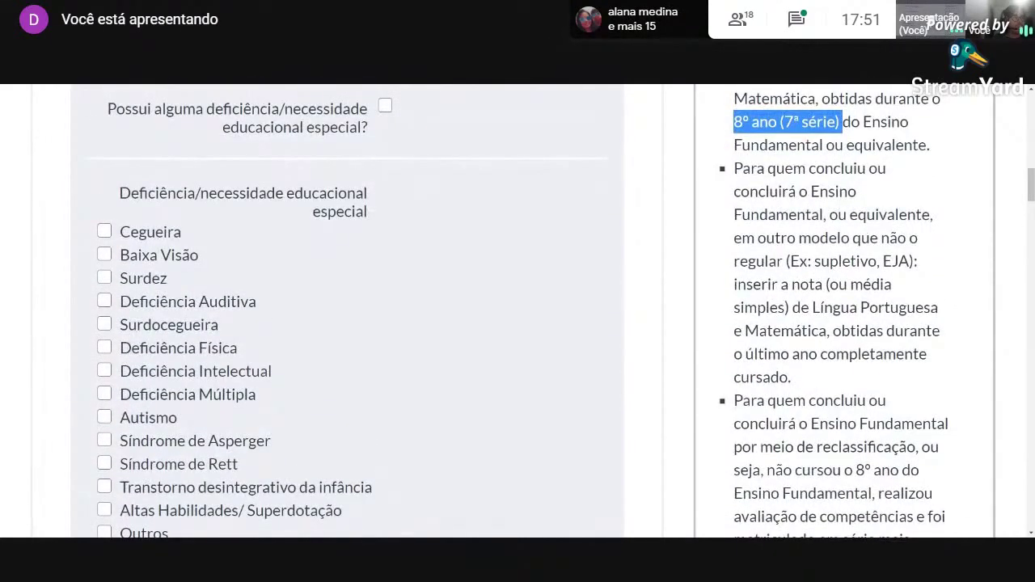
drag(831, 330, 932, 331)
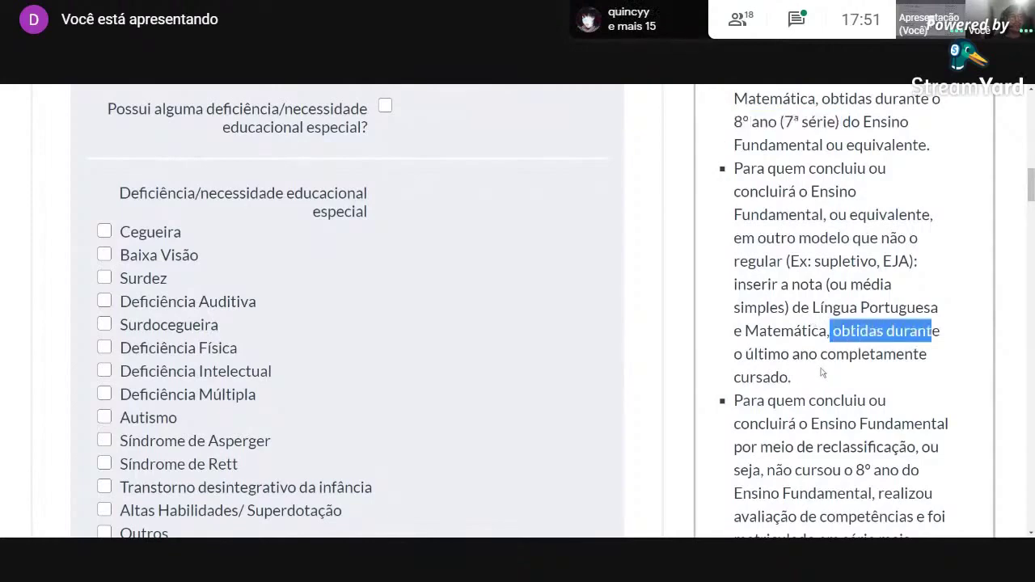
click(830, 374)
scroll(832, 368, down, 3)
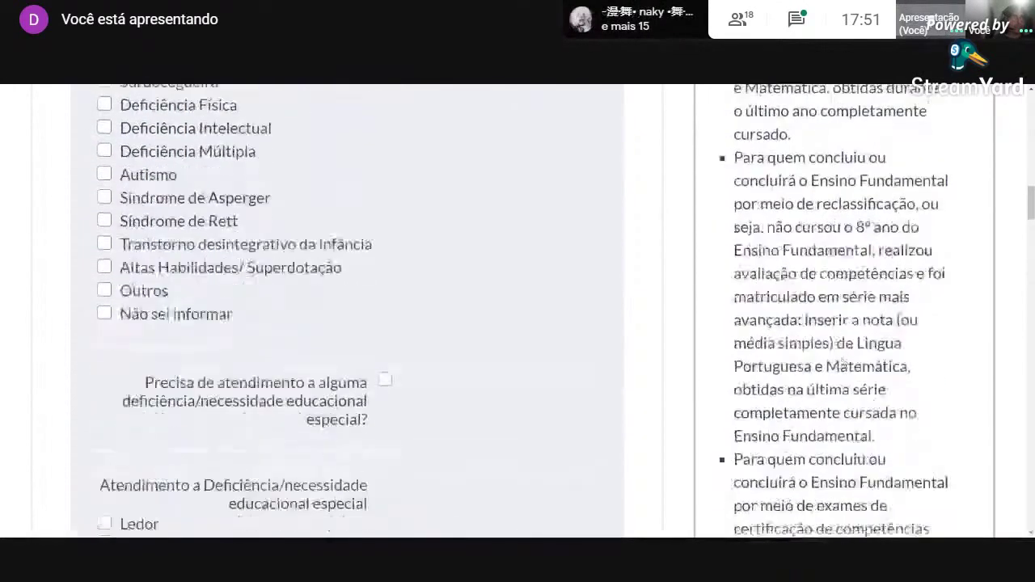
scroll(845, 361, down, 6)
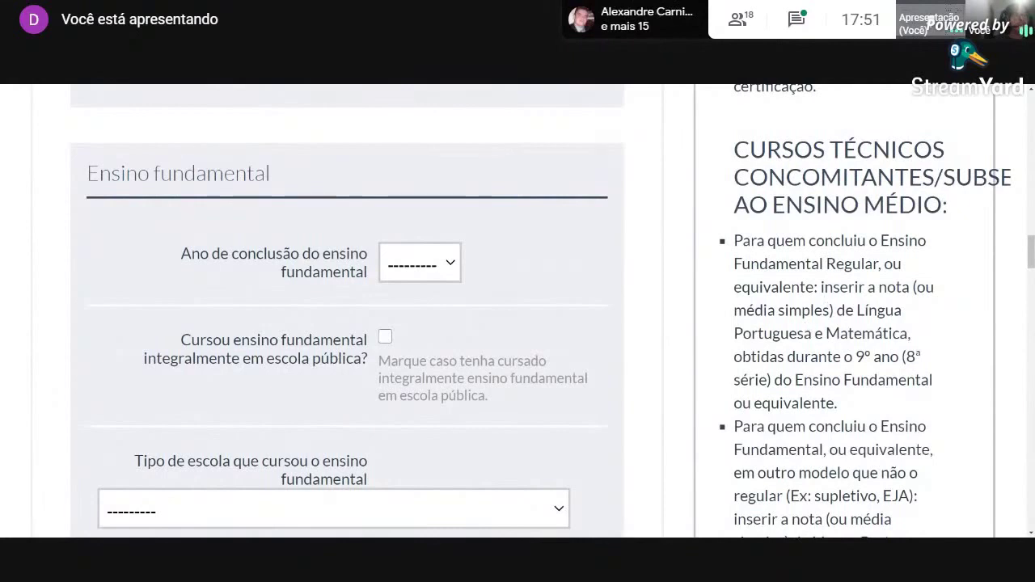
drag(857, 310, 771, 380)
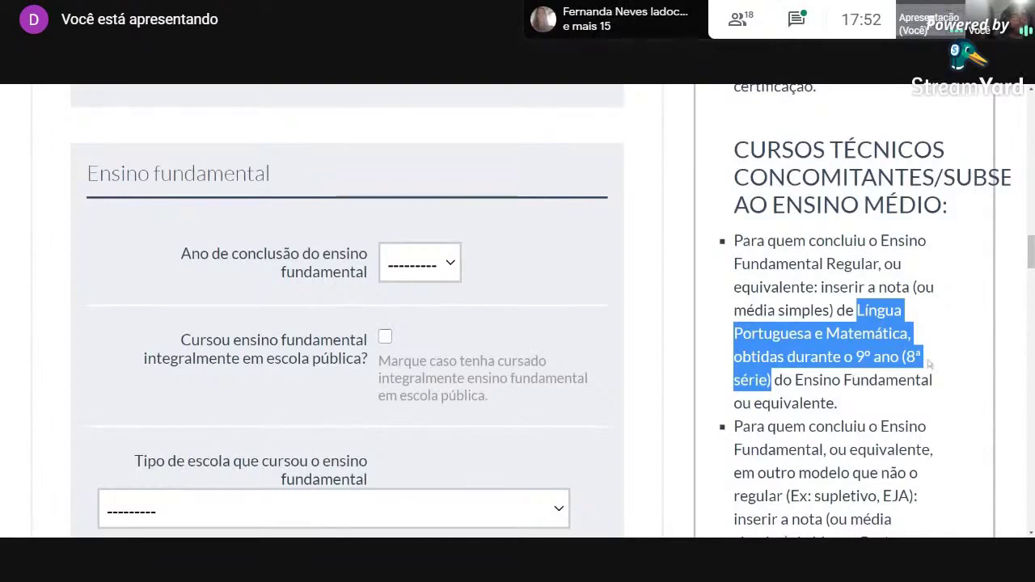
click(929, 364)
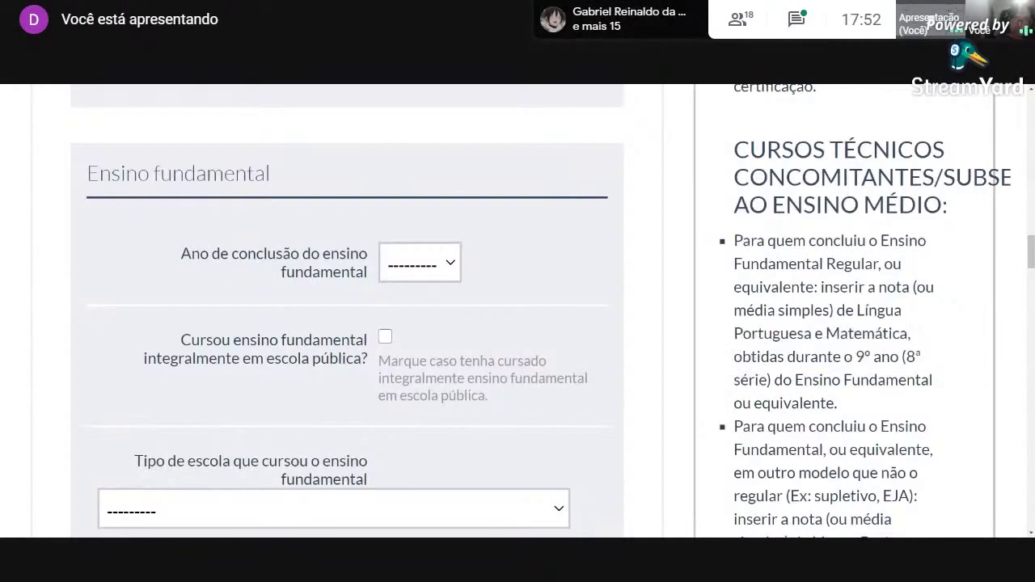
drag(855, 357, 898, 356)
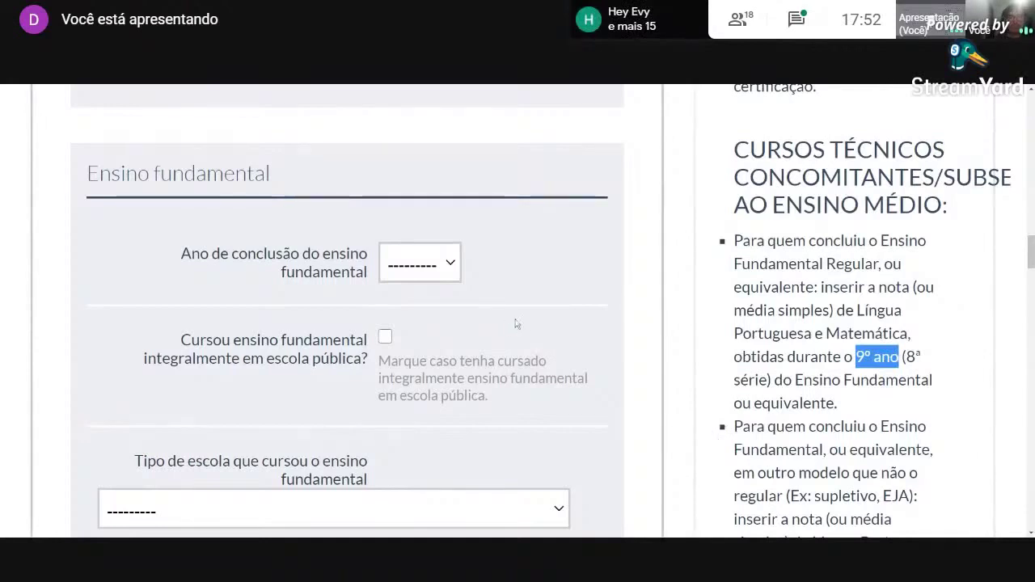
click(505, 294)
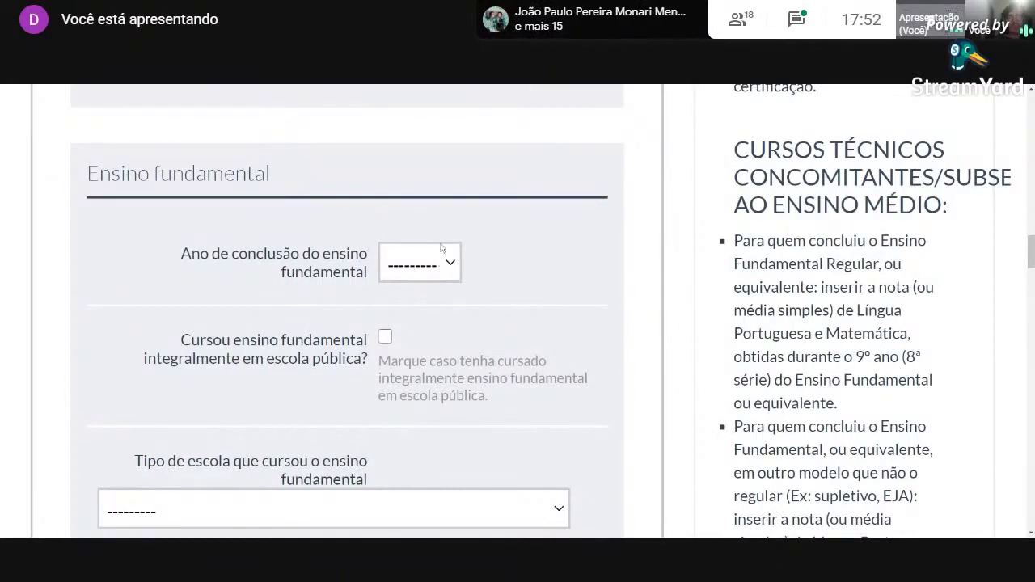
click(425, 247)
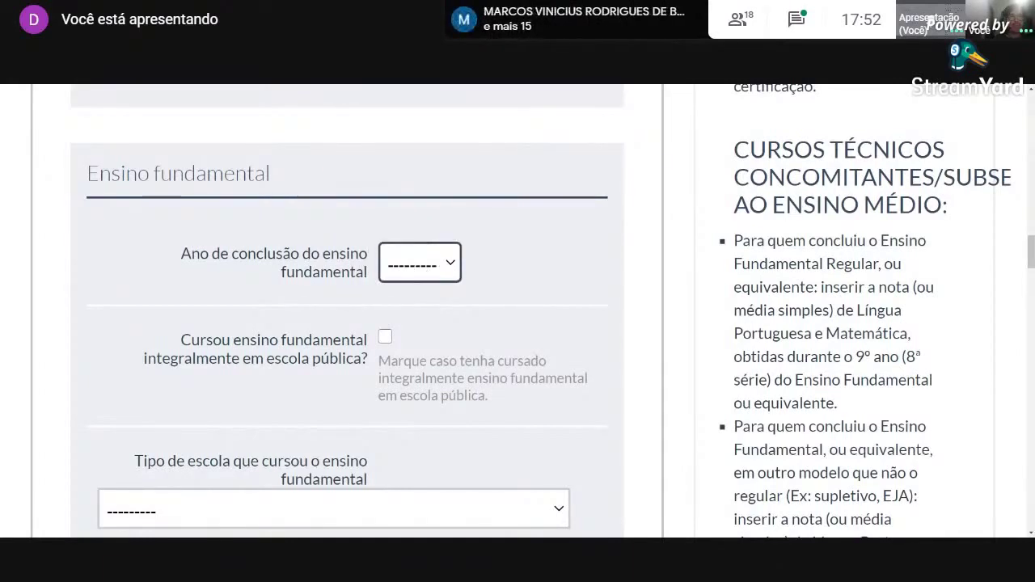
Set the ensino fundamental completion year to 2020 and confirm it was in public school.
click(467, 152)
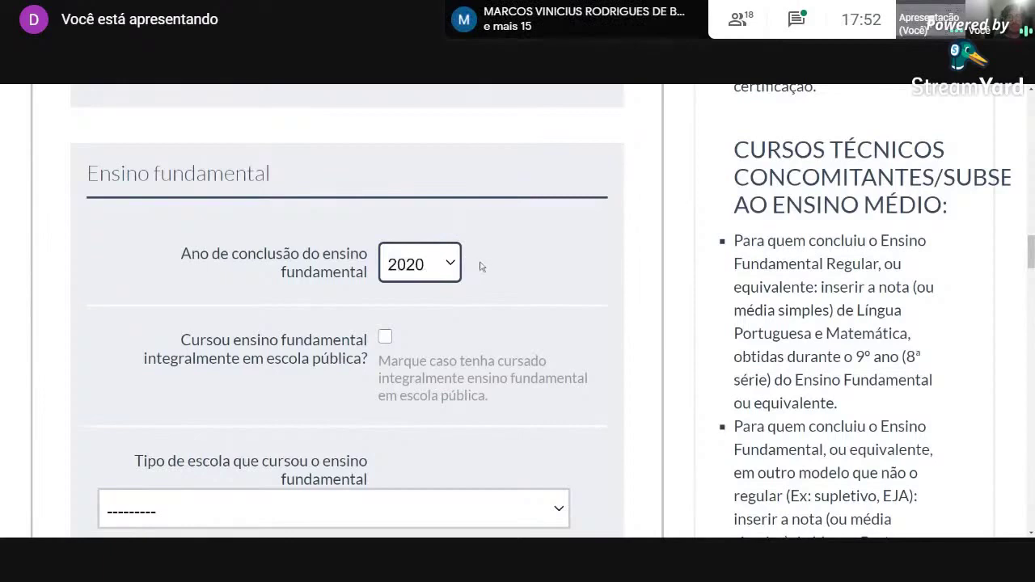
scroll(492, 300, down, 1)
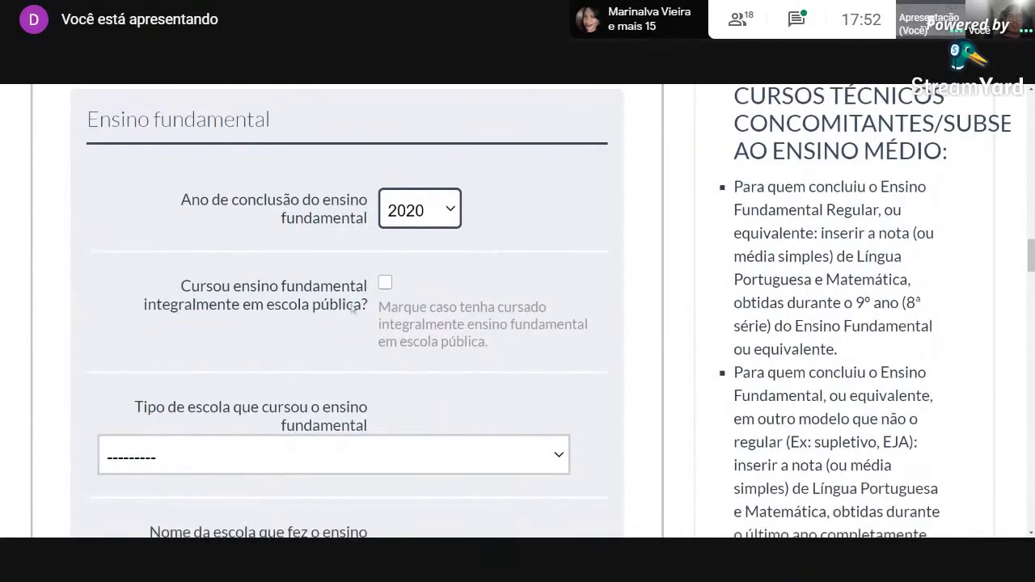
click(384, 285)
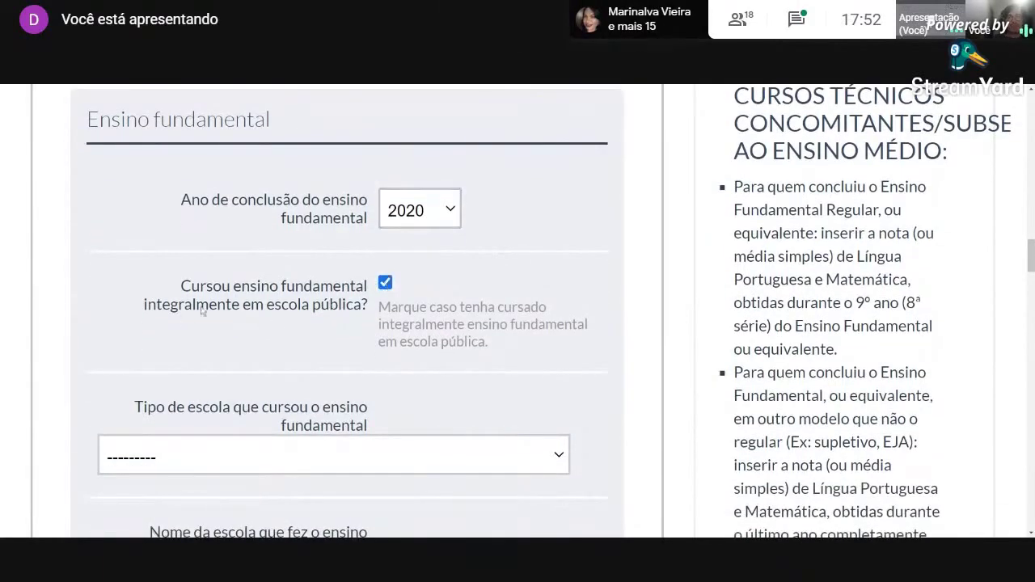
drag(350, 307, 267, 307)
click(306, 336)
Set the school type to Somente em escola pública and the school name to XXX.
scroll(342, 357, down, 2)
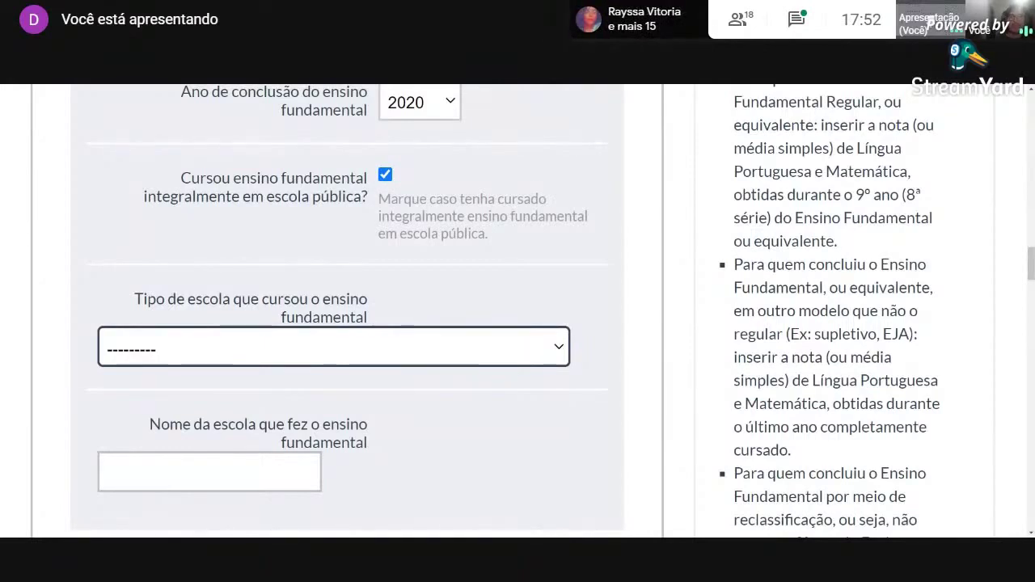
key(Down)
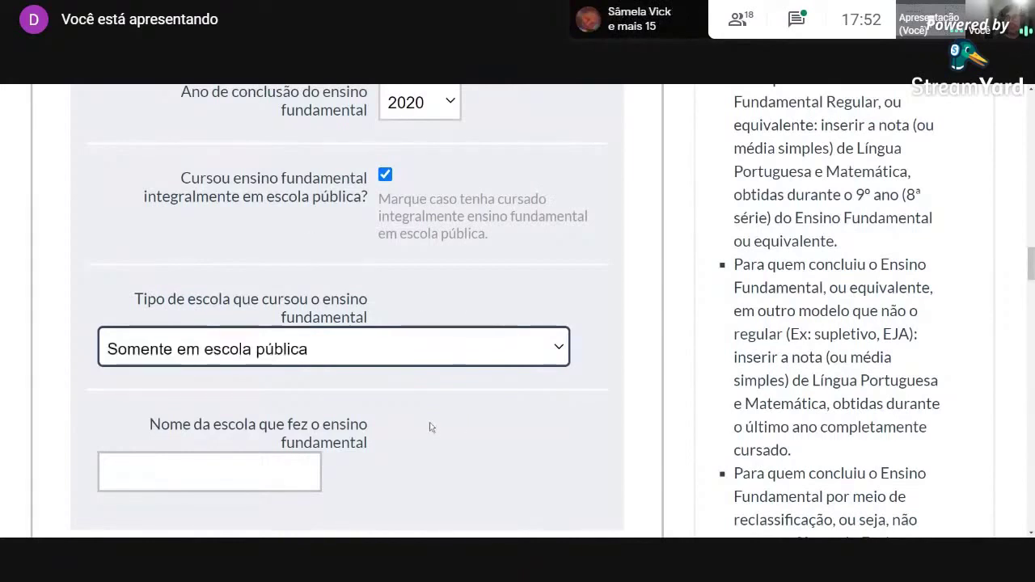
scroll(430, 421, down, 1)
key(Tab)
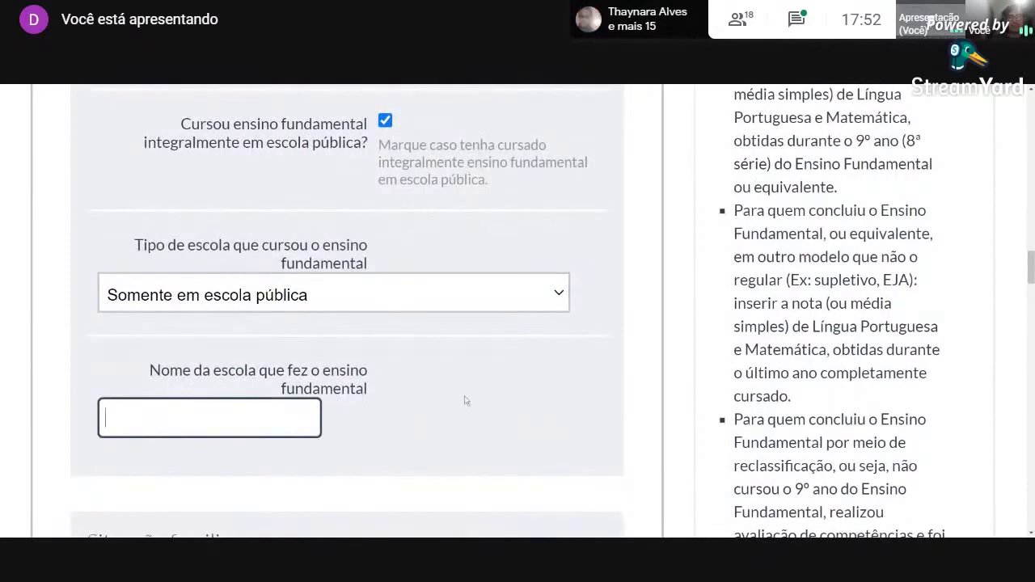
text(XXX)
scroll(510, 377, down, 1)
scroll(510, 377, down, 1)
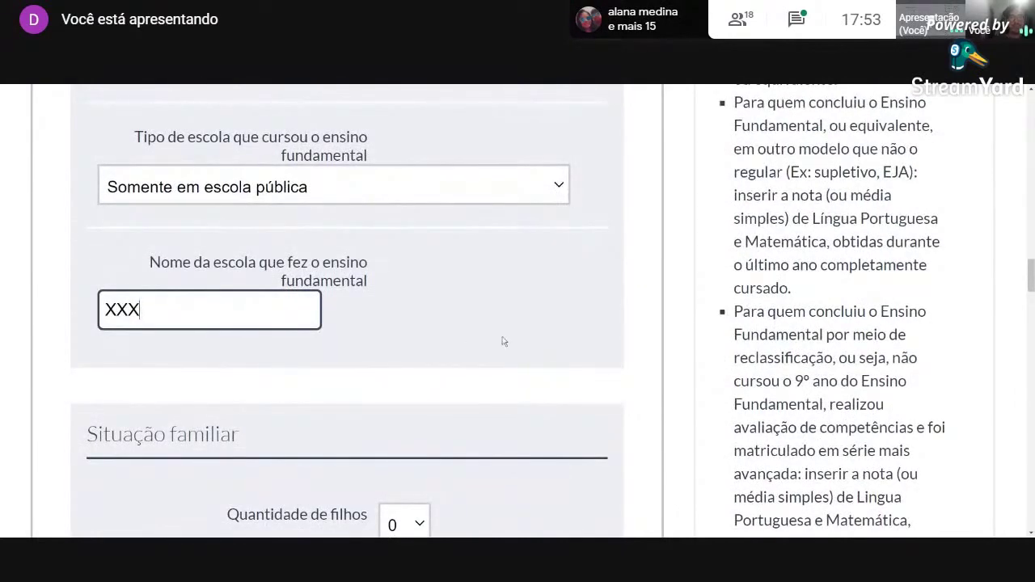
scroll(502, 341, down, 3)
scroll(190, 387, up, 1)
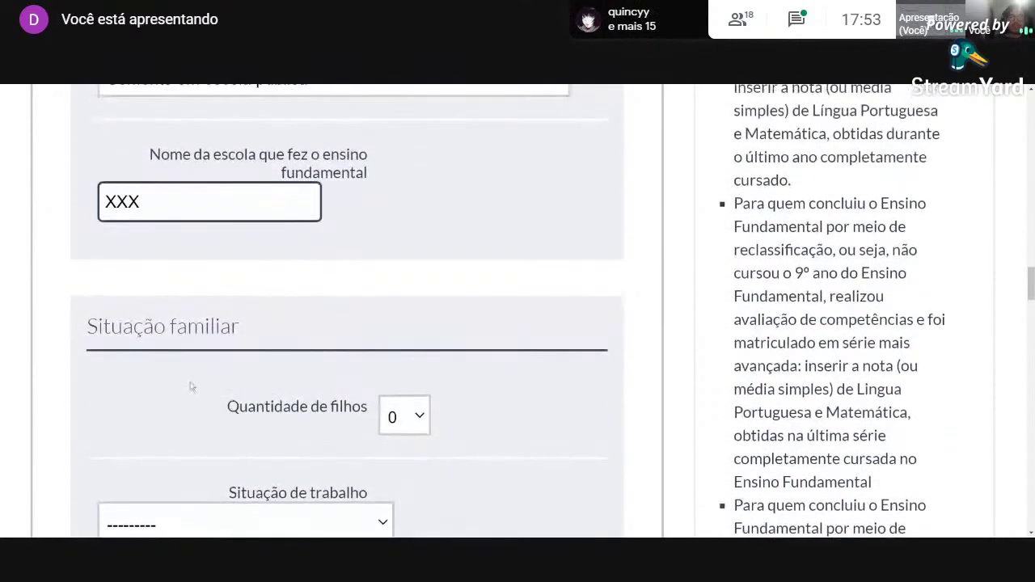
Keep Quantidade de filhos at 0 and set Situação de trabalho to Nunca trabalhou.
drag(87, 326, 240, 330)
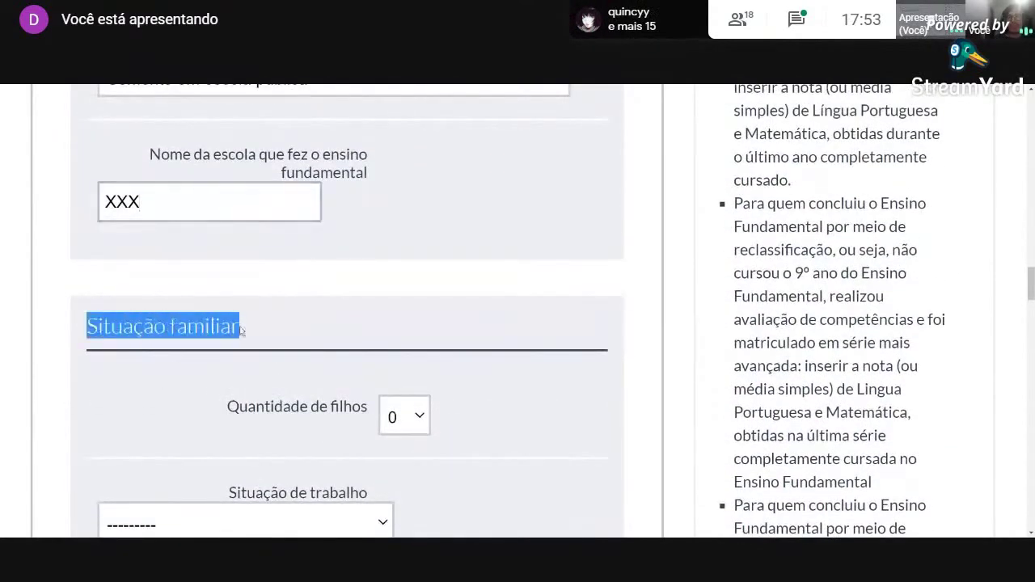
scroll(347, 335, down, 2)
click(437, 347)
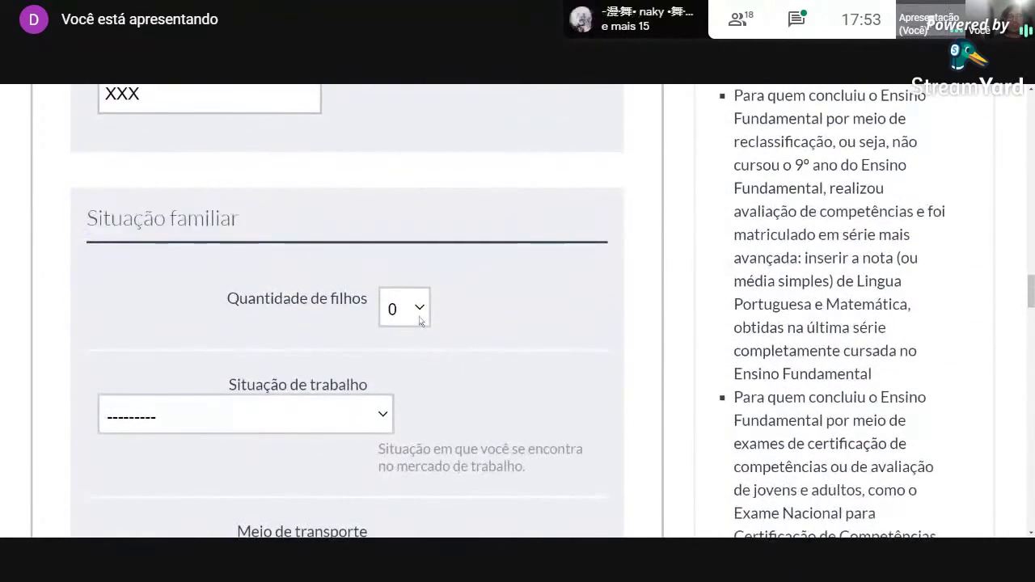
click(420, 318)
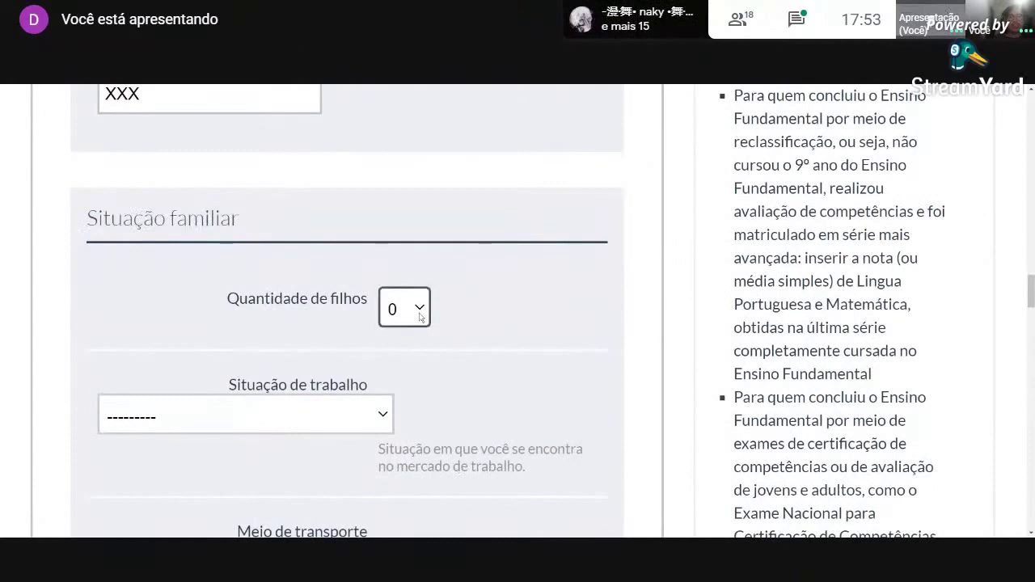
scroll(469, 358, down, 1)
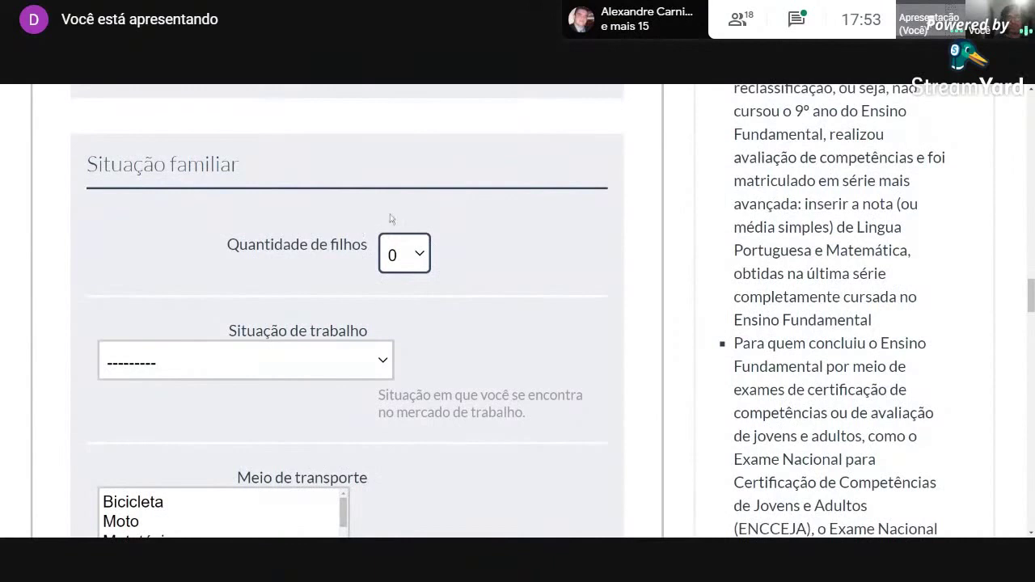
click(365, 377)
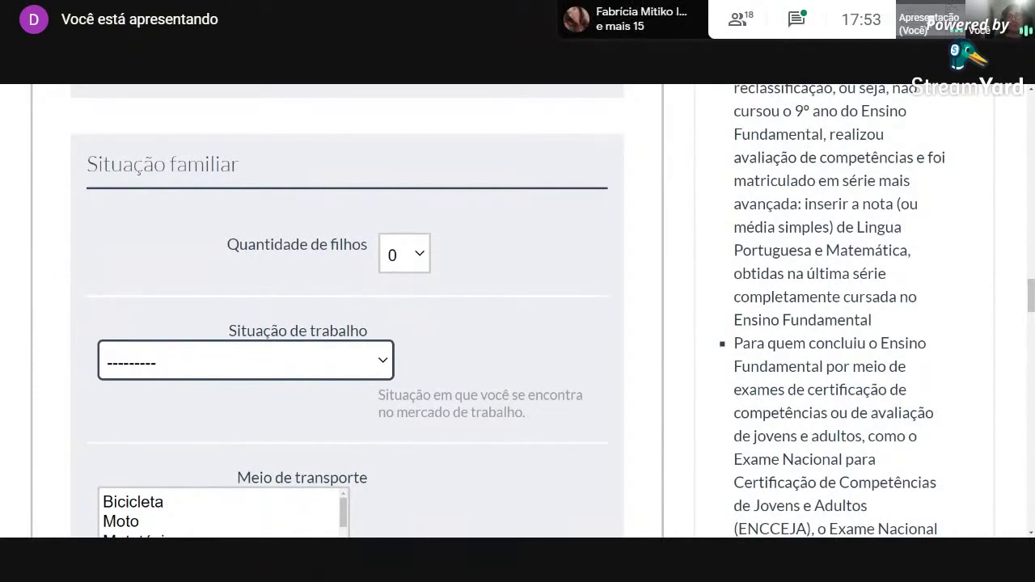
key(Down)
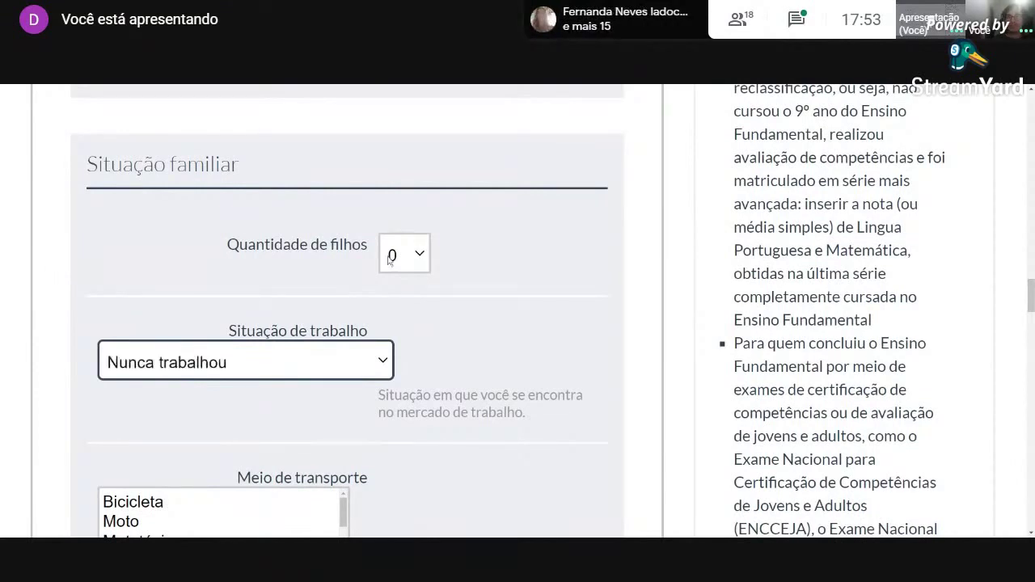
Choose Bicicleta as the Meio de transporte.
scroll(460, 275, down, 3)
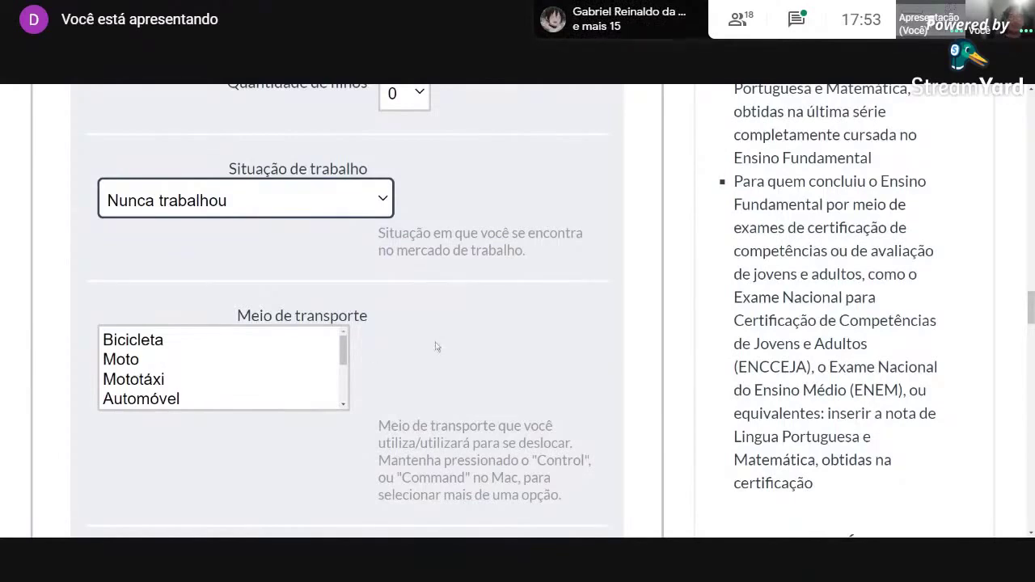
scroll(434, 348, down, 1)
scroll(435, 348, up, 1)
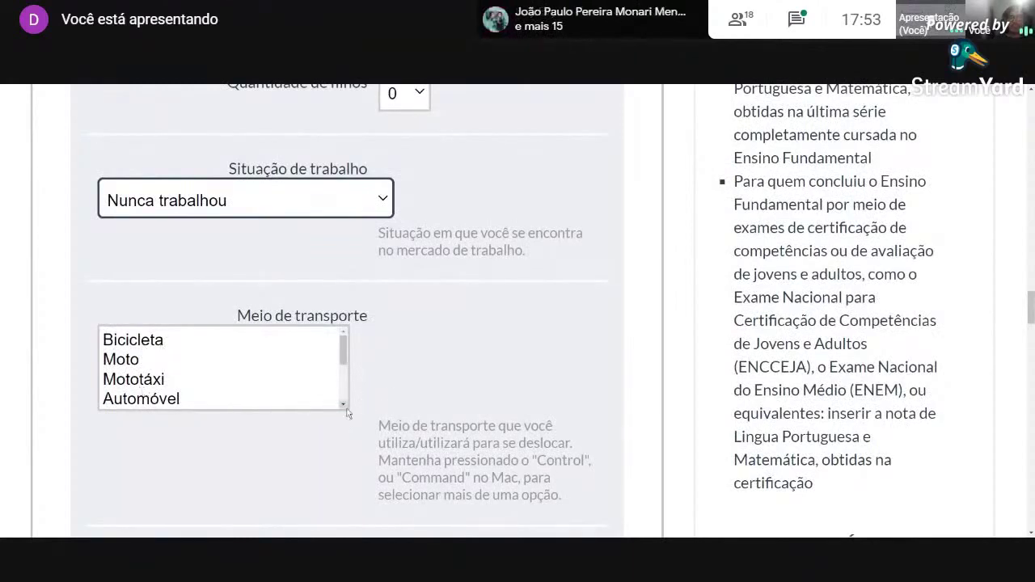
click(138, 345)
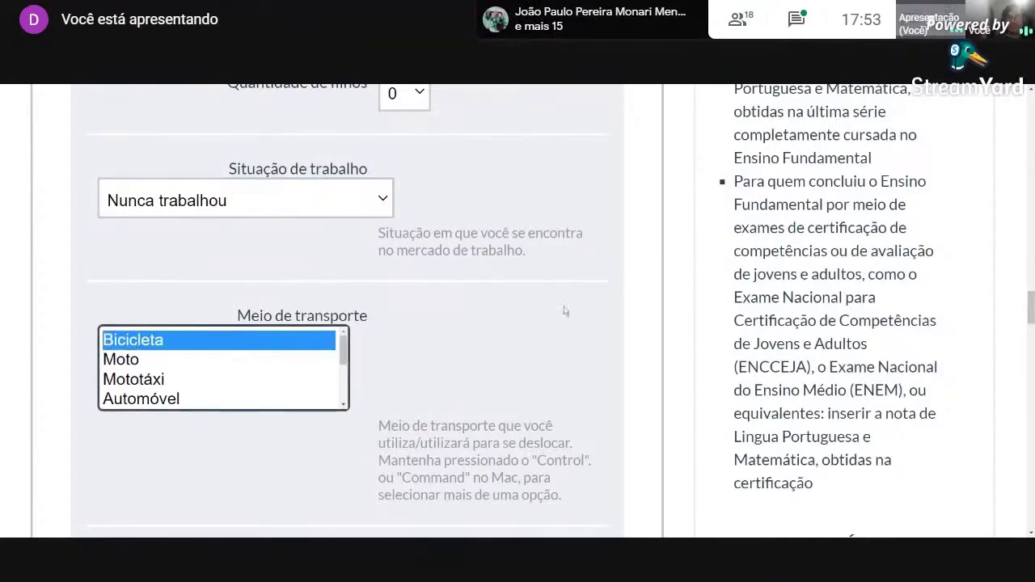
Mark Pai and Mãe as the family income contributors.
scroll(548, 325, down, 3)
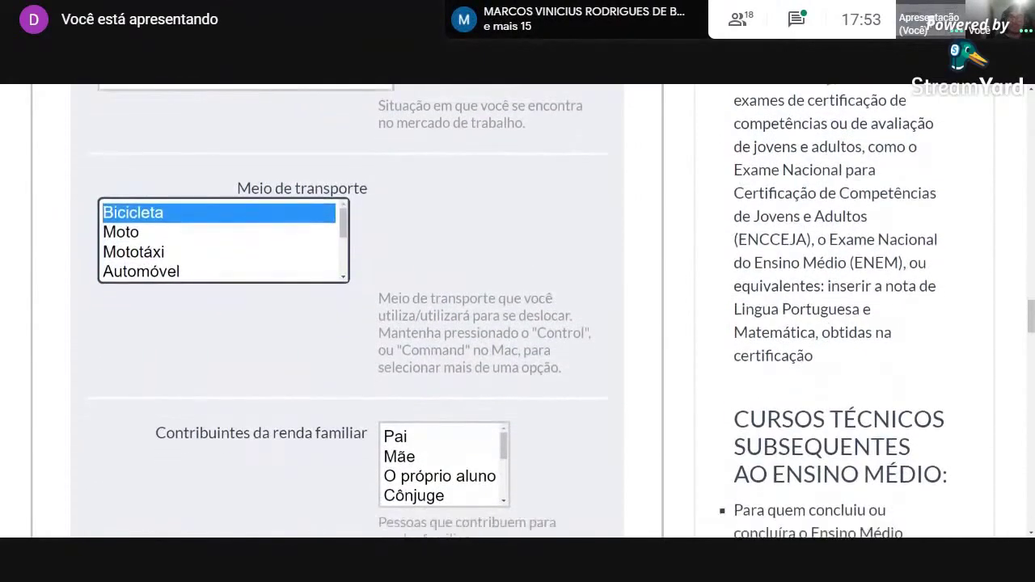
scroll(310, 354, down, 1)
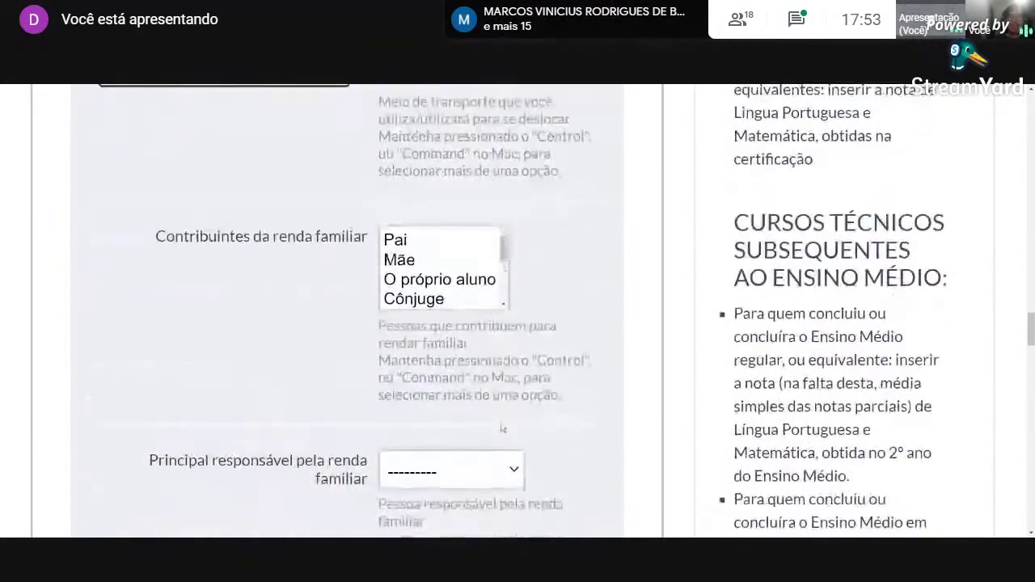
scroll(310, 353, up, 1)
scroll(309, 354, up, 1)
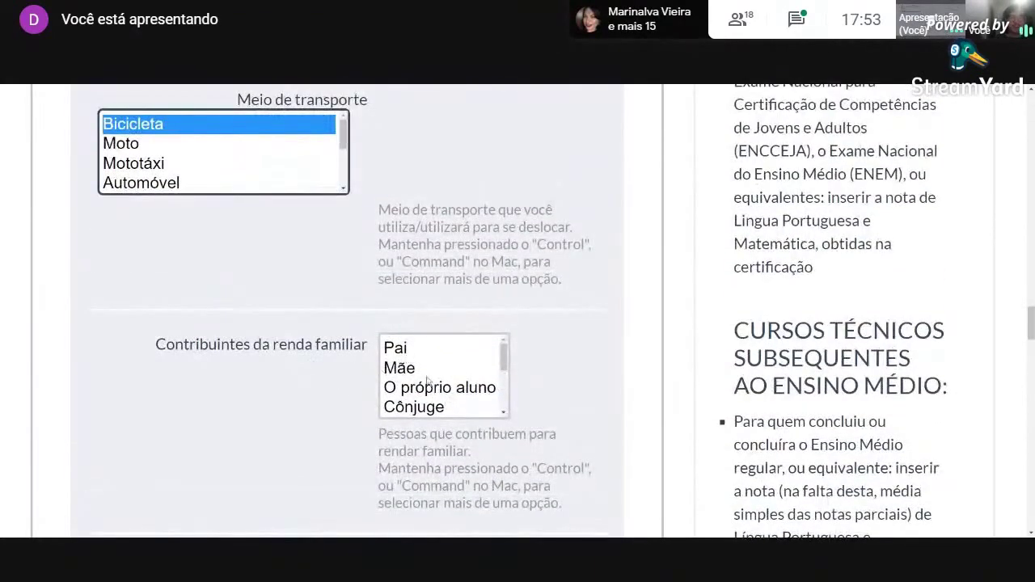
click(402, 355)
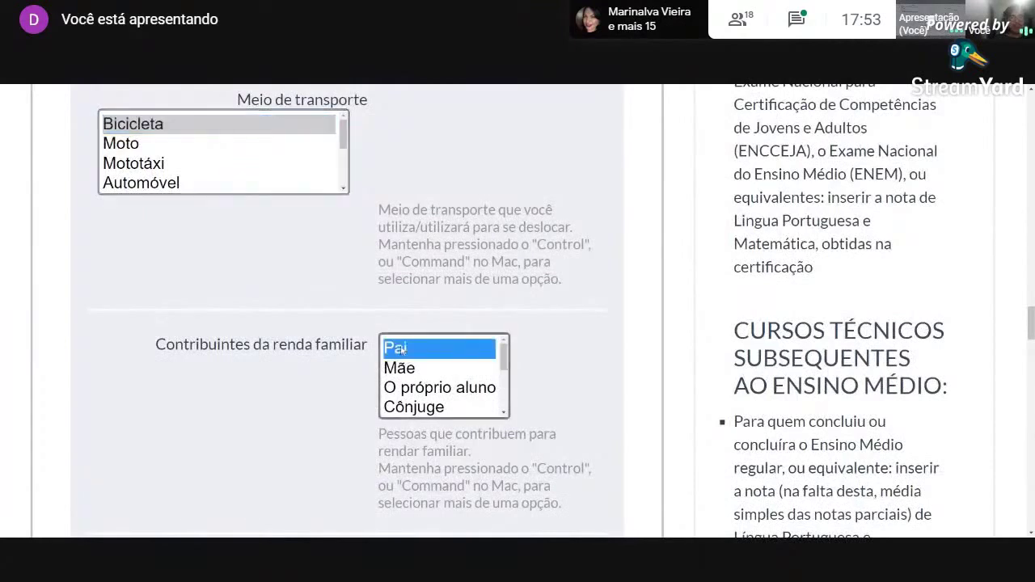
ctrl+click(410, 375)
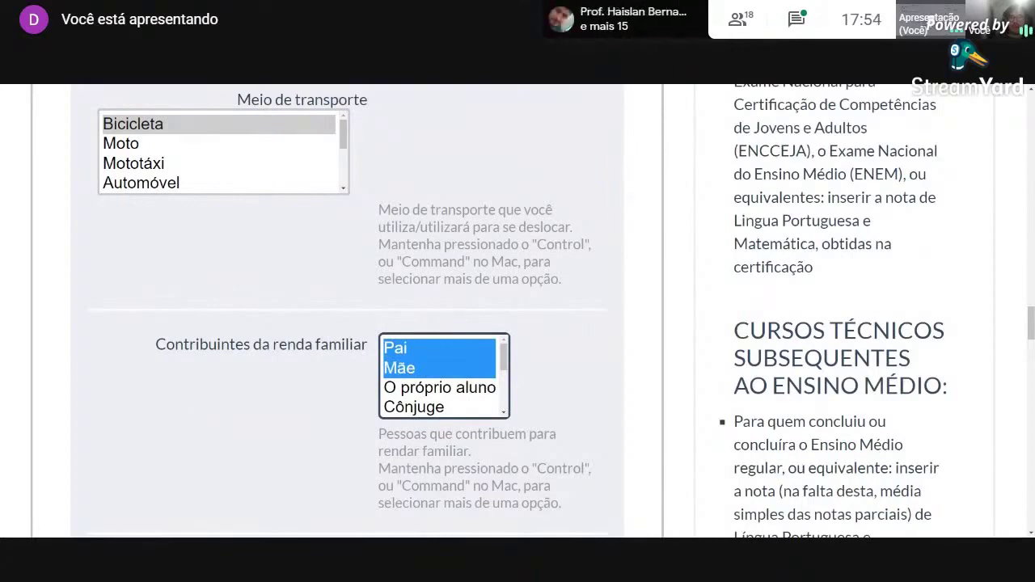
Set Mãe as the Principal responsável for the household income.
scroll(211, 412, down, 5)
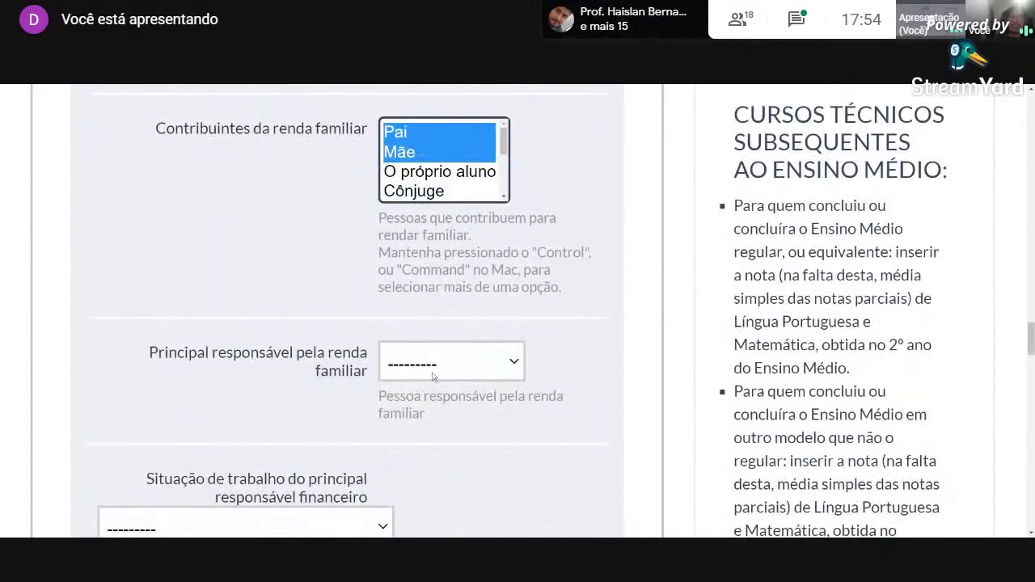
click(430, 377)
click(281, 400)
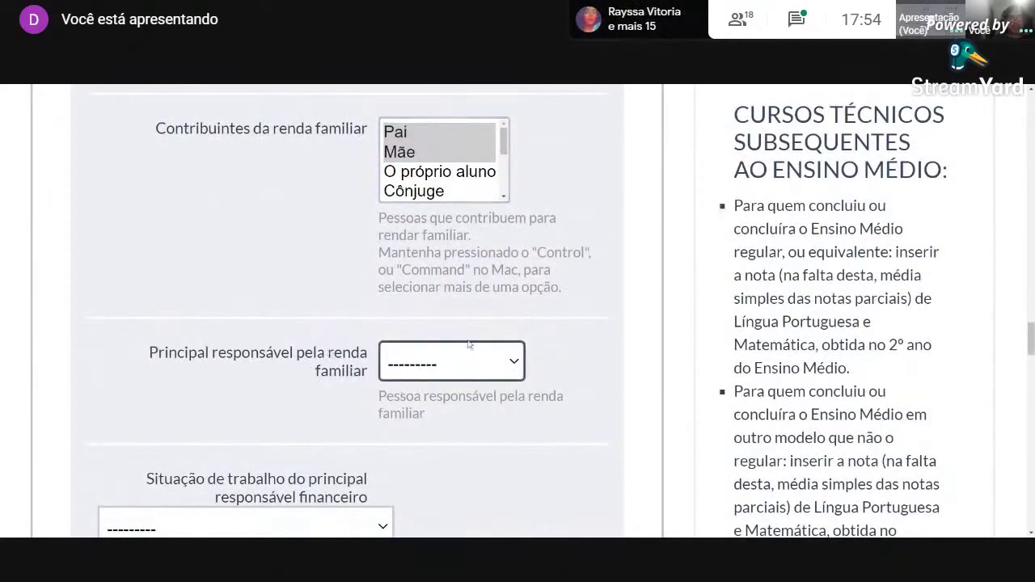
click(438, 212)
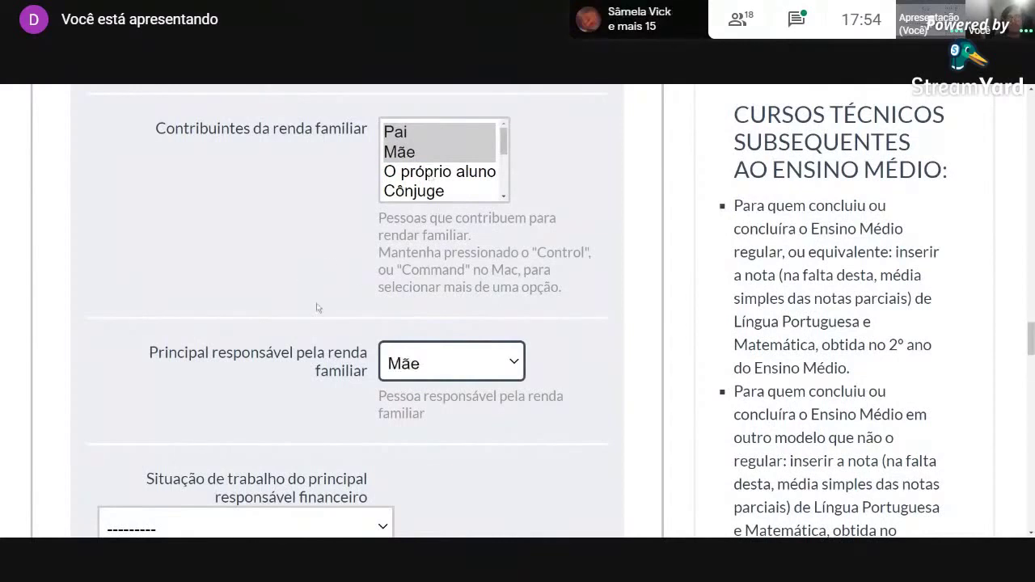
Set the main provider's Situação de trabalho to Autônomo.
scroll(318, 308, down, 2)
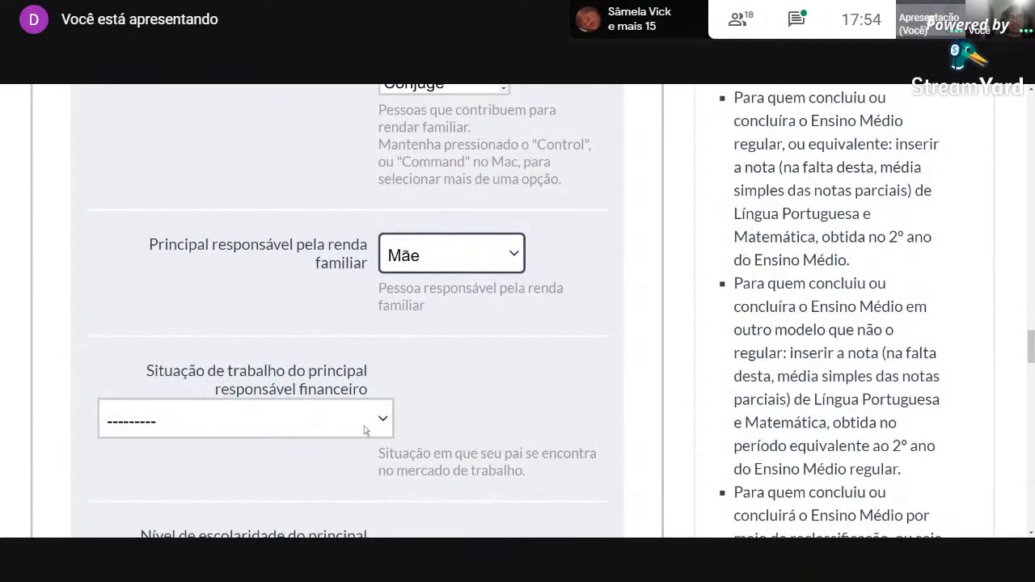
click(364, 431)
click(462, 397)
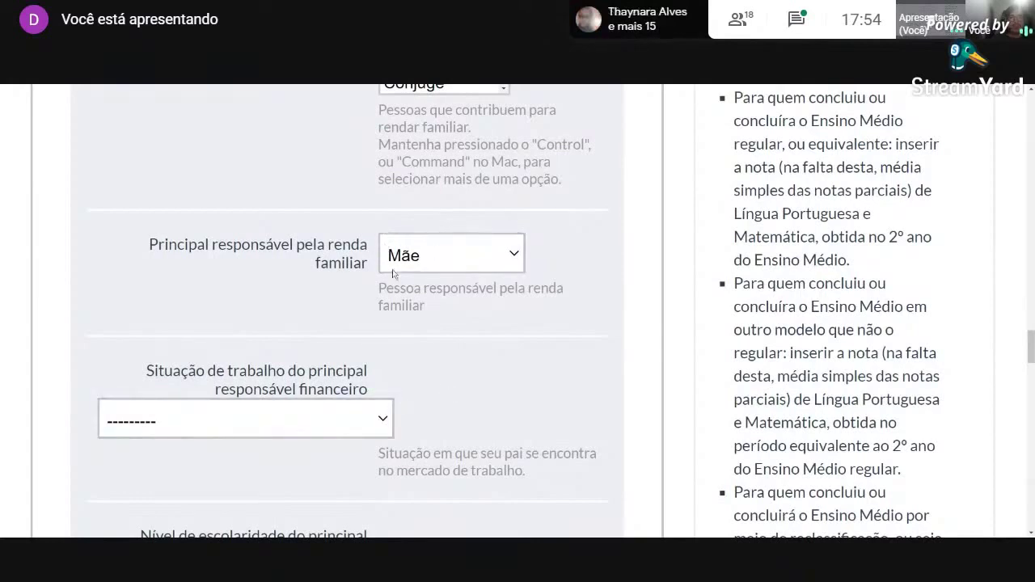
click(339, 427)
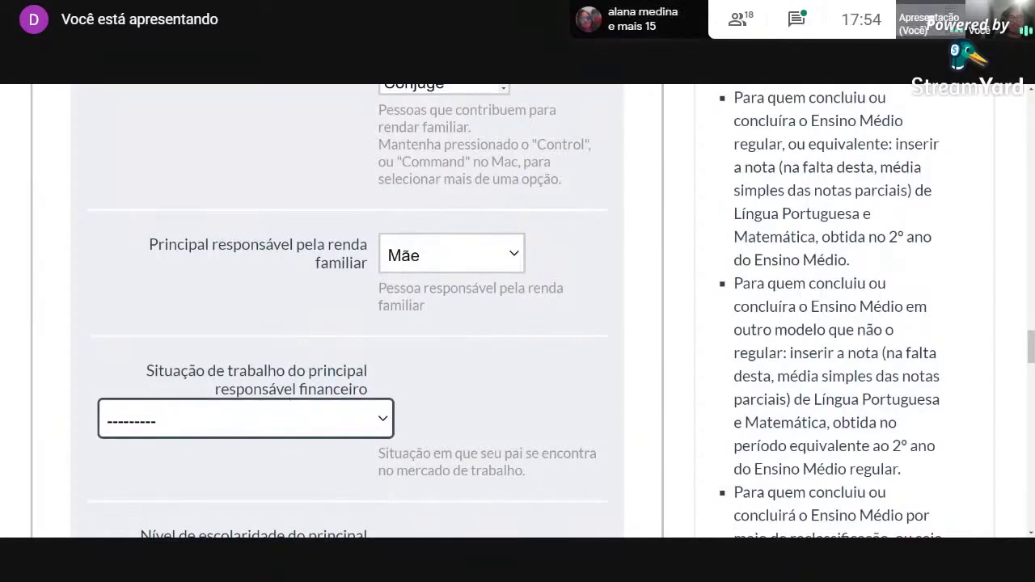
key(Down)
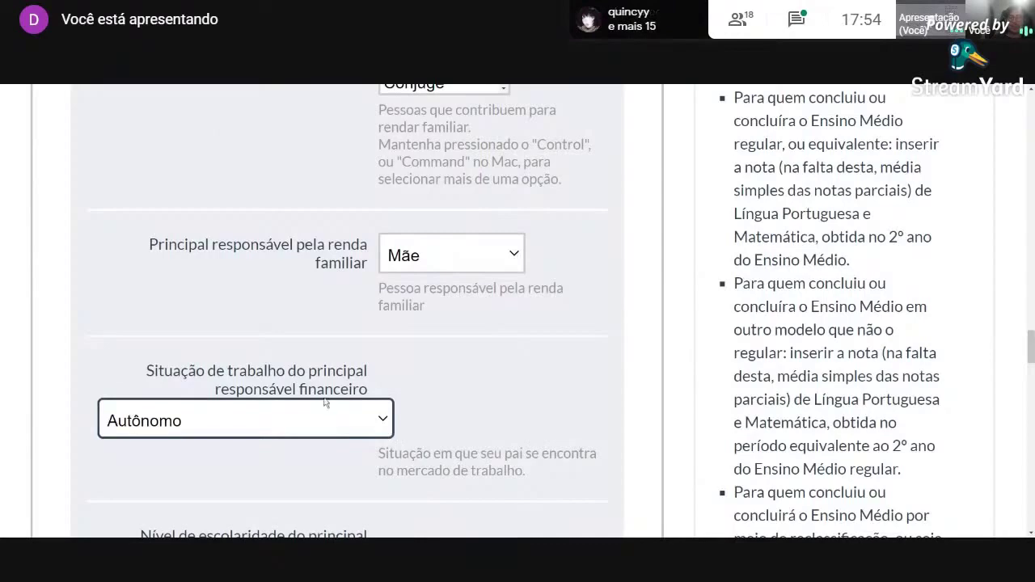
click(507, 403)
Set the main provider's education level to Ensino médio completo.
scroll(523, 398, down, 2)
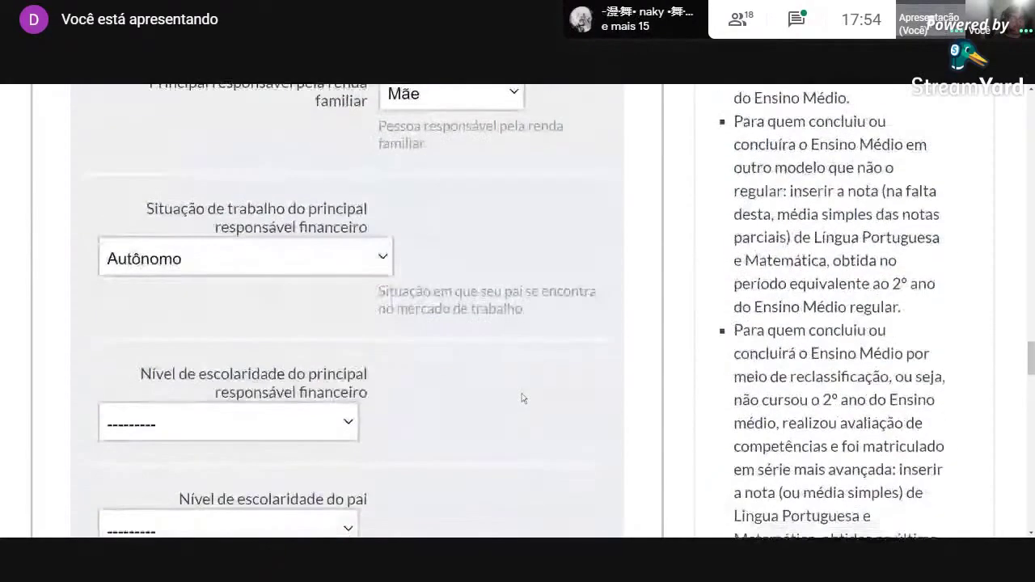
scroll(510, 388, down, 1)
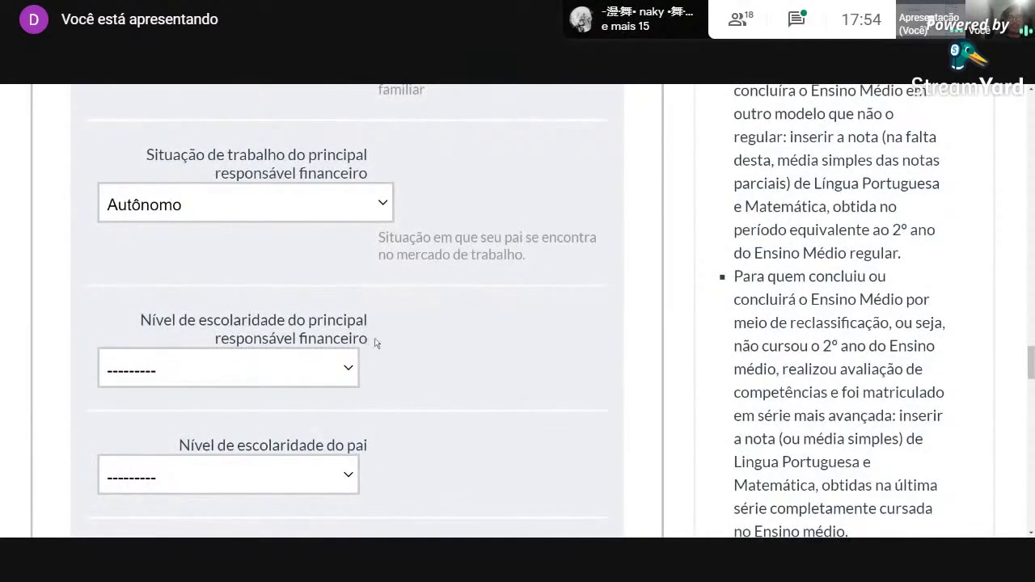
drag(374, 346, 324, 327)
click(403, 340)
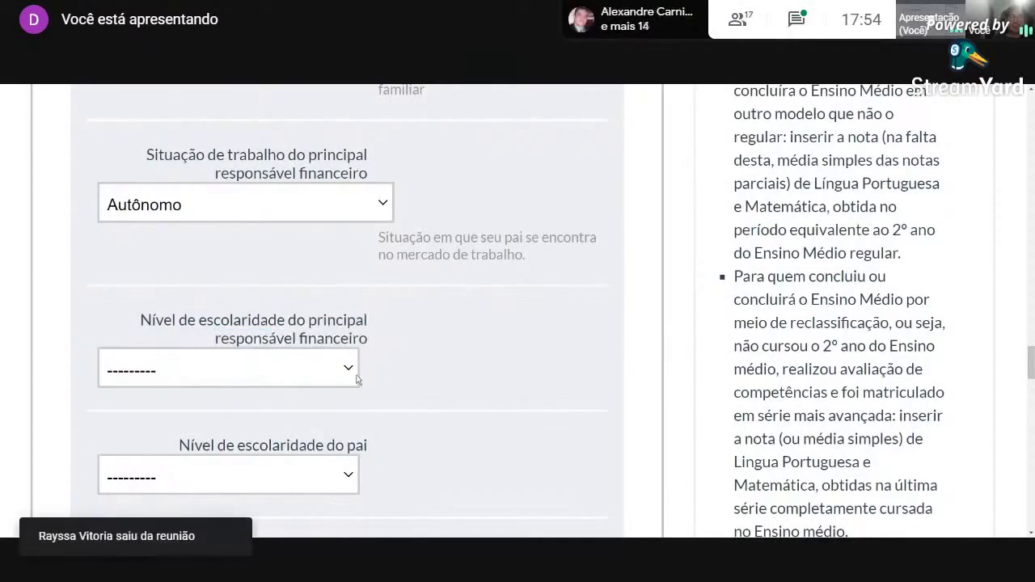
click(292, 378)
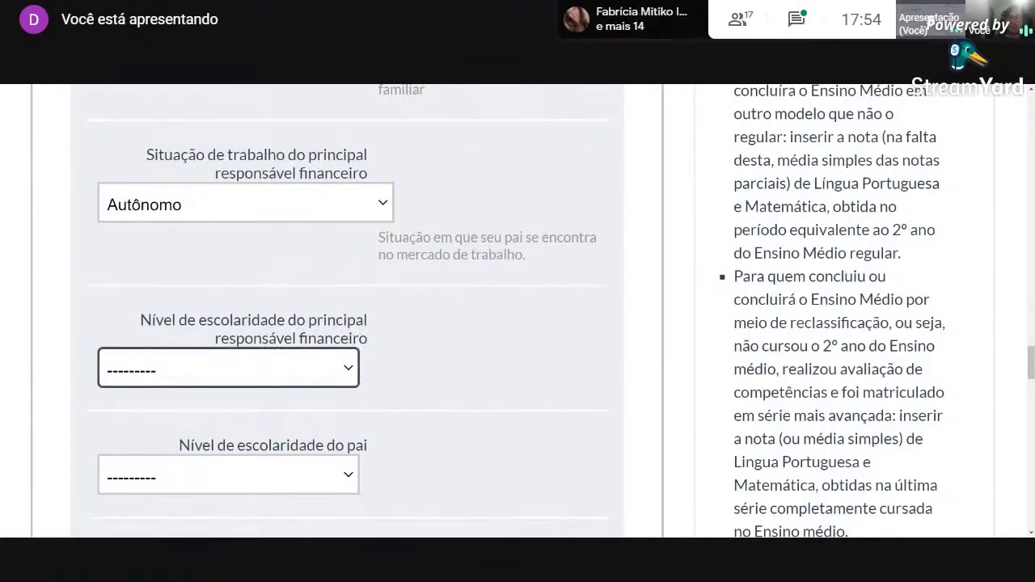
click(228, 370)
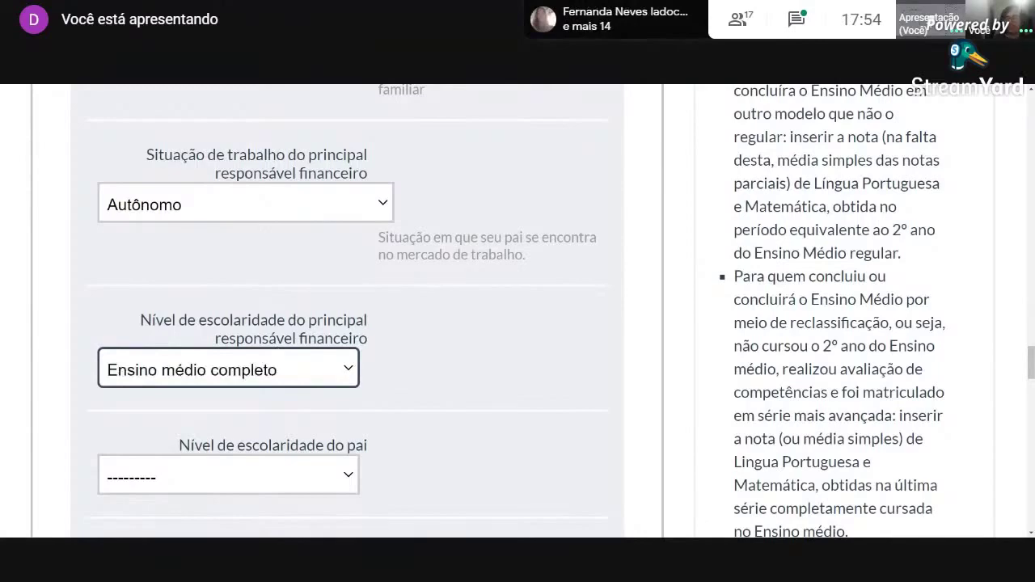
Set the father's education level to Ensino fundamental incompleto.
scroll(459, 342, down, 2)
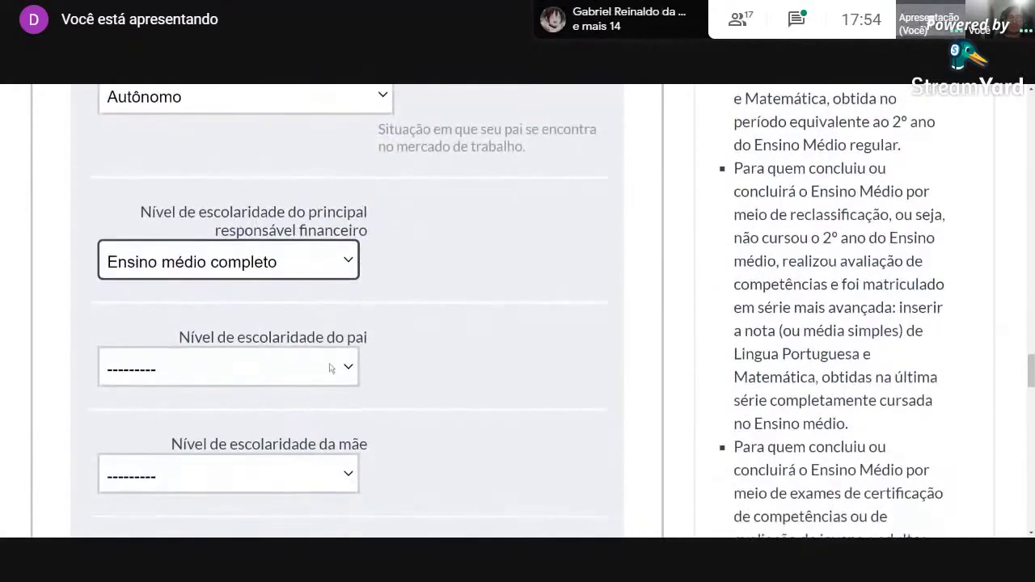
scroll(437, 367, down, 1)
click(302, 315)
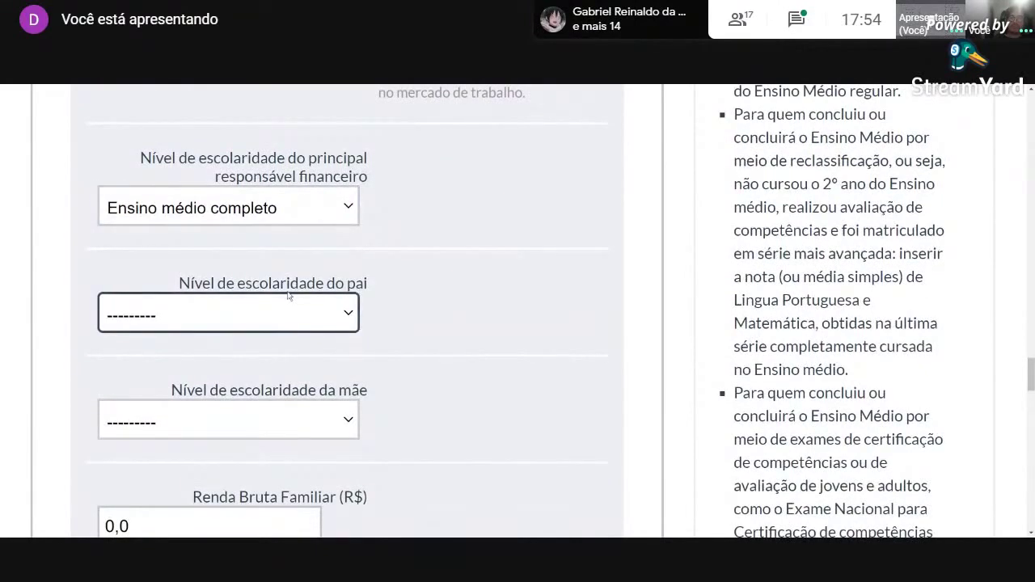
click(259, 152)
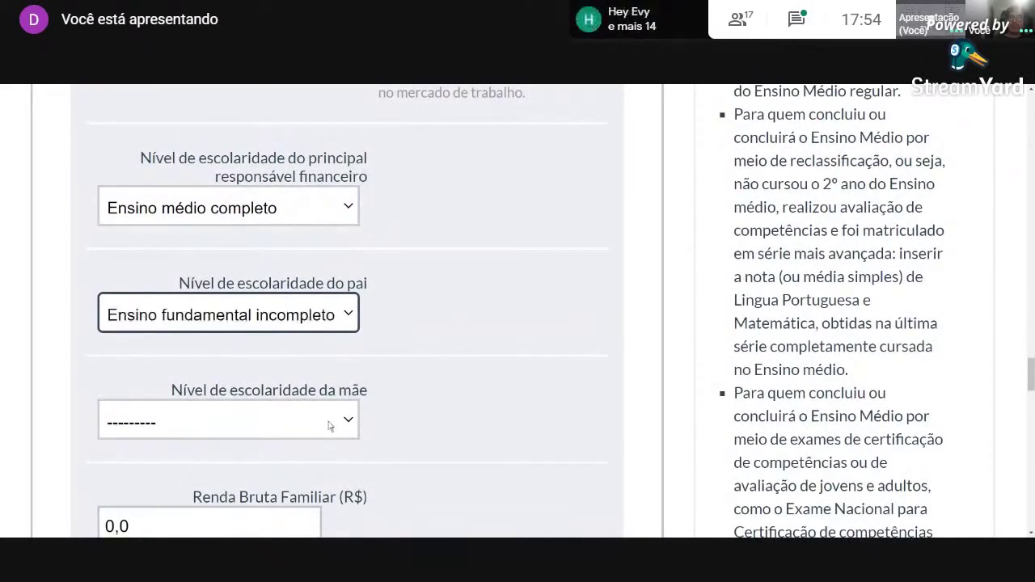
Set the mother's education level to Ensino médio completo.
drag(370, 392, 169, 390)
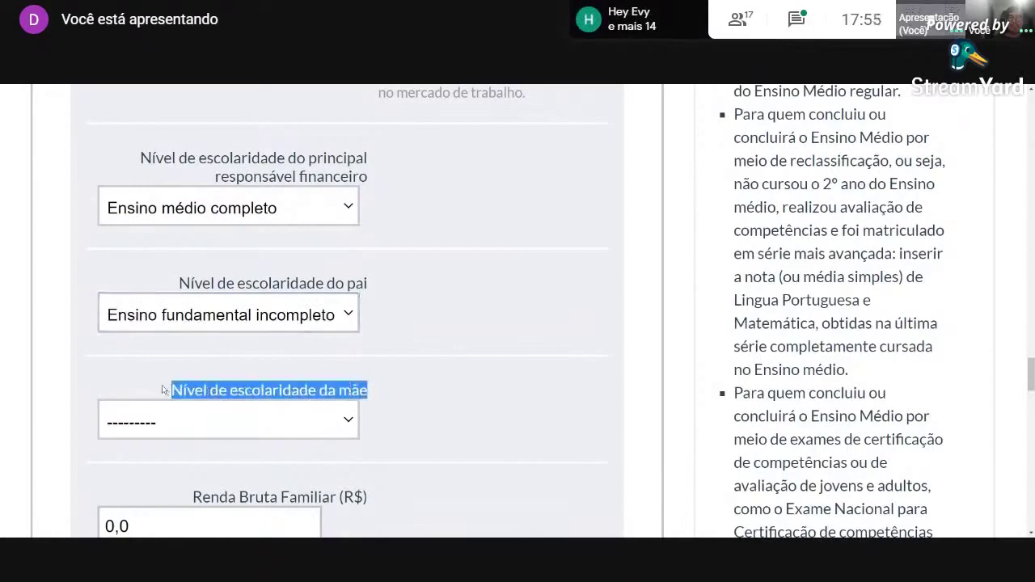
click(435, 381)
click(346, 420)
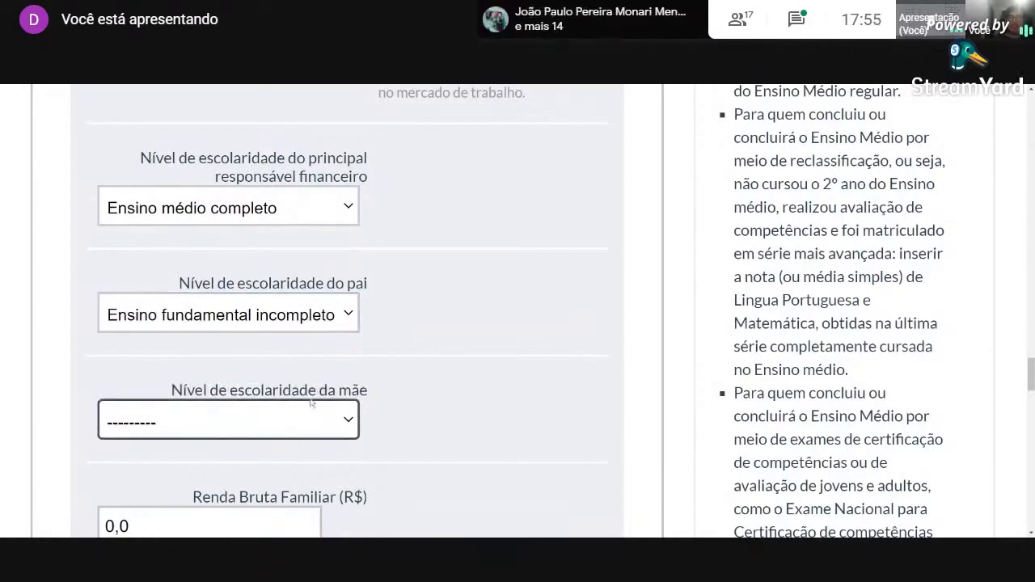
click(448, 218)
scroll(388, 242, up, 2)
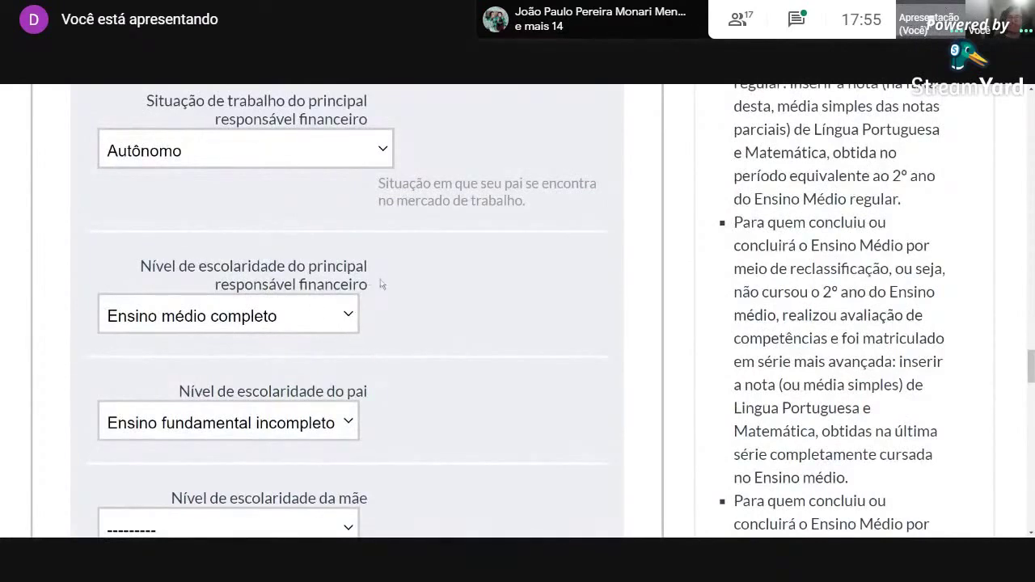
double_click(356, 284)
scroll(427, 393, down, 2)
click(305, 409)
click(245, 279)
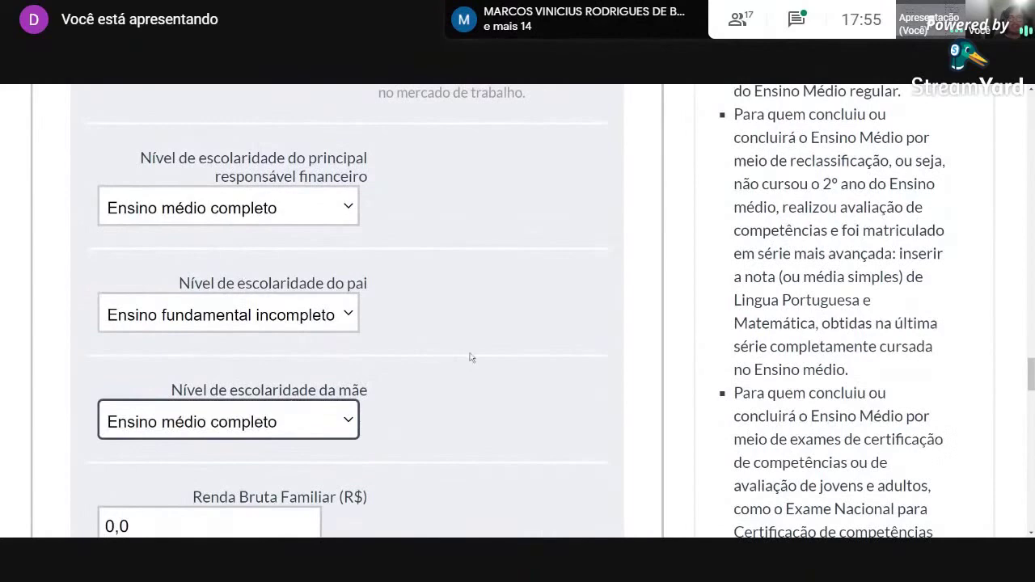
scroll(472, 358, down, 4)
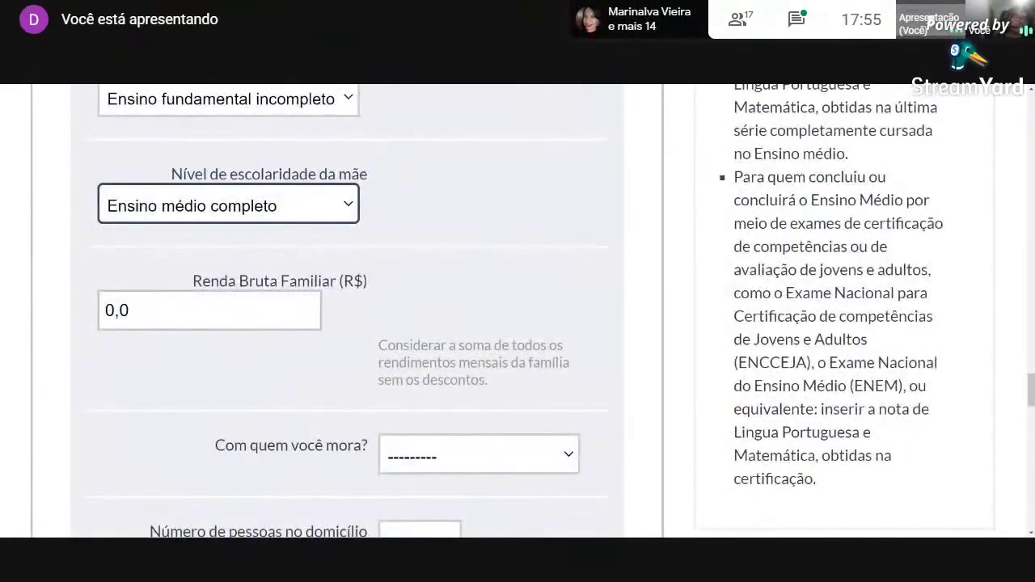
Enter 1100,00 as the Renda Bruta Familiar.
scroll(538, 312, up, 1)
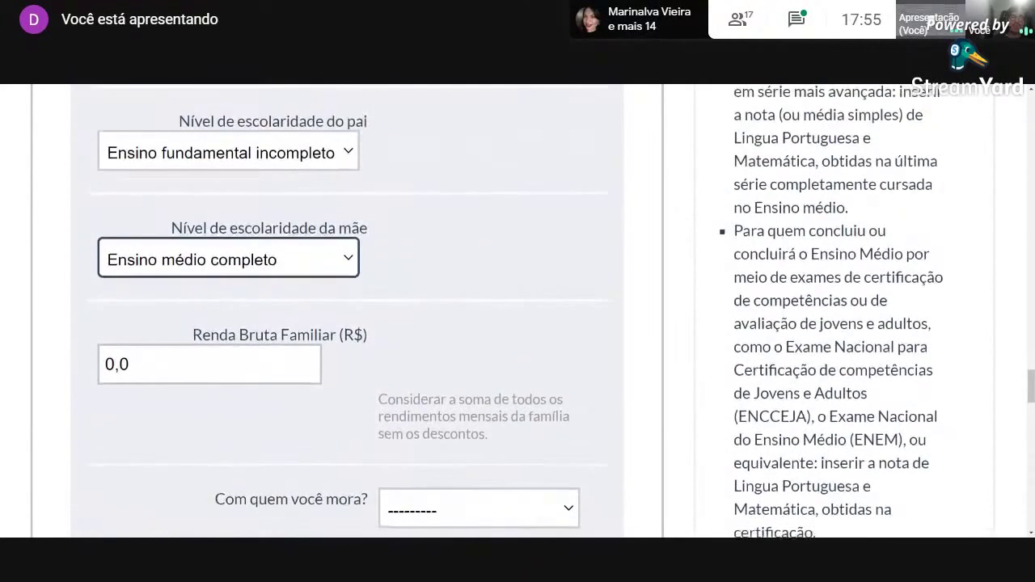
key(Tab)
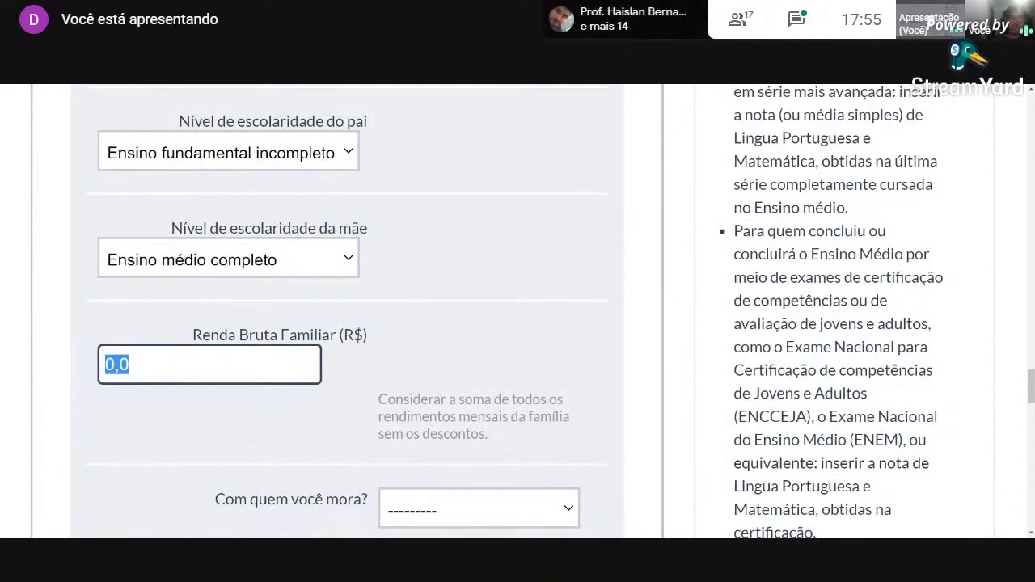
text(110)
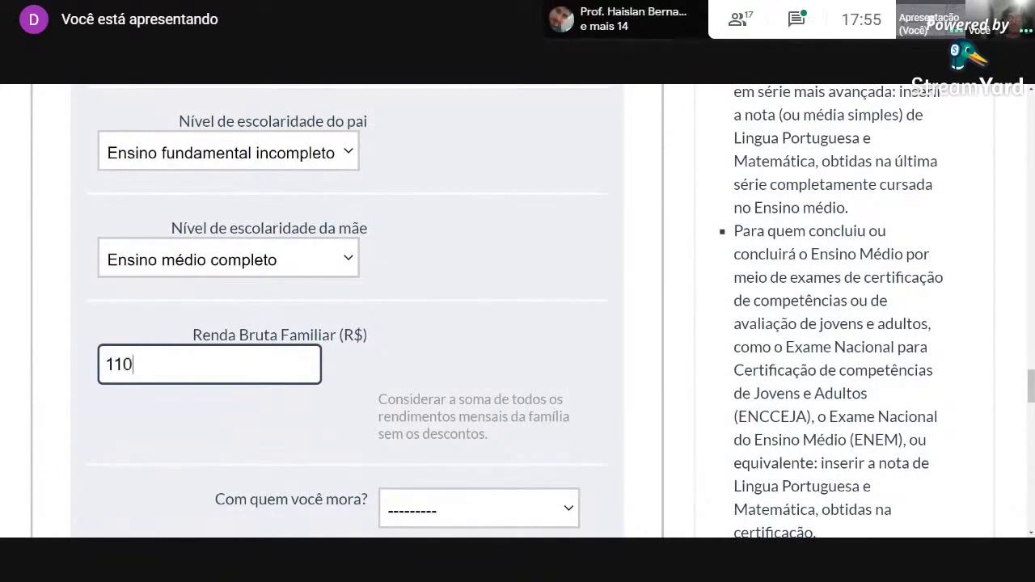
text(0,00)
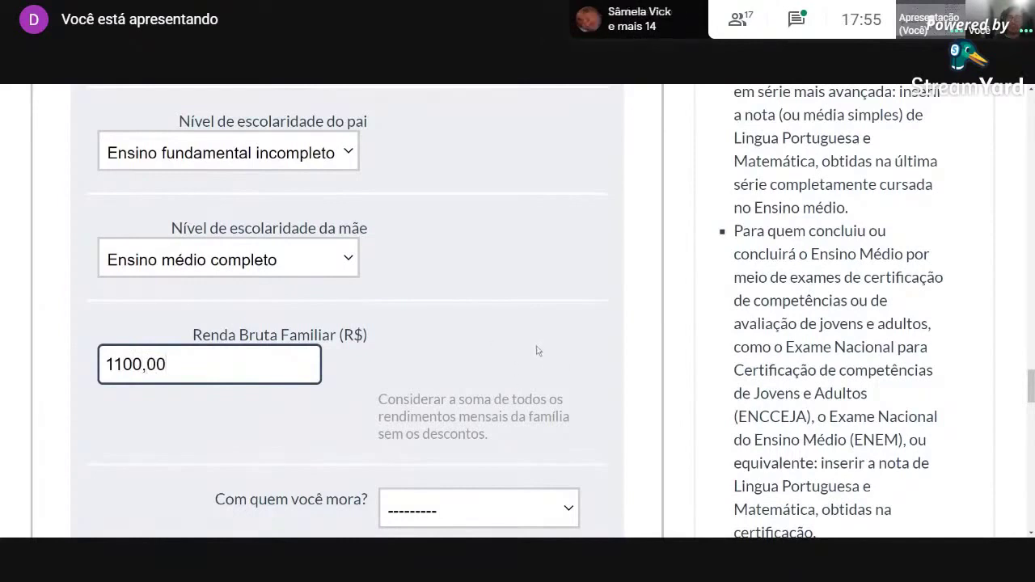
scroll(539, 353, down, 1)
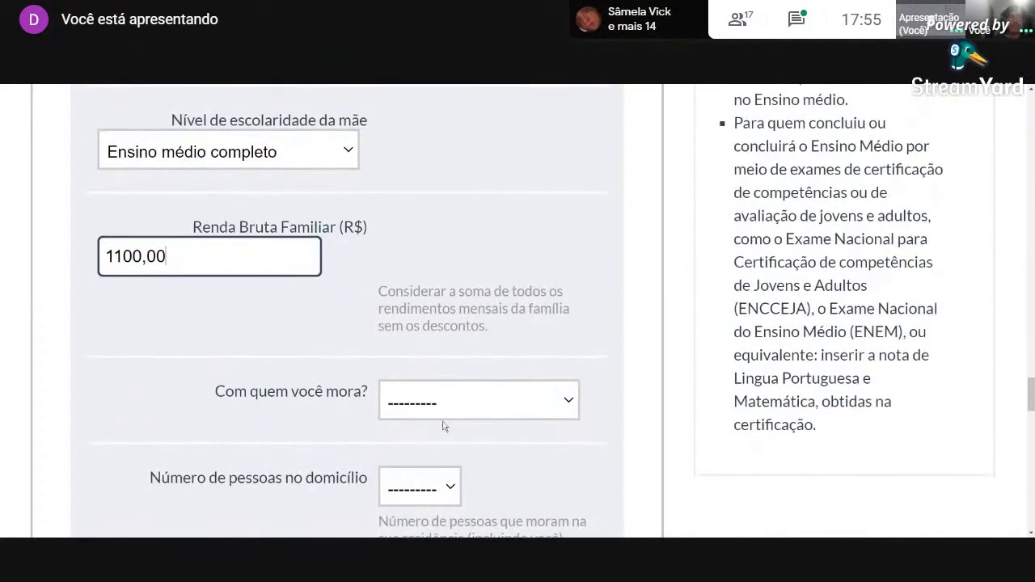
drag(214, 394, 372, 396)
Set Com quem você mora to Pais and Número de pessoas to 4.
click(476, 437)
click(462, 407)
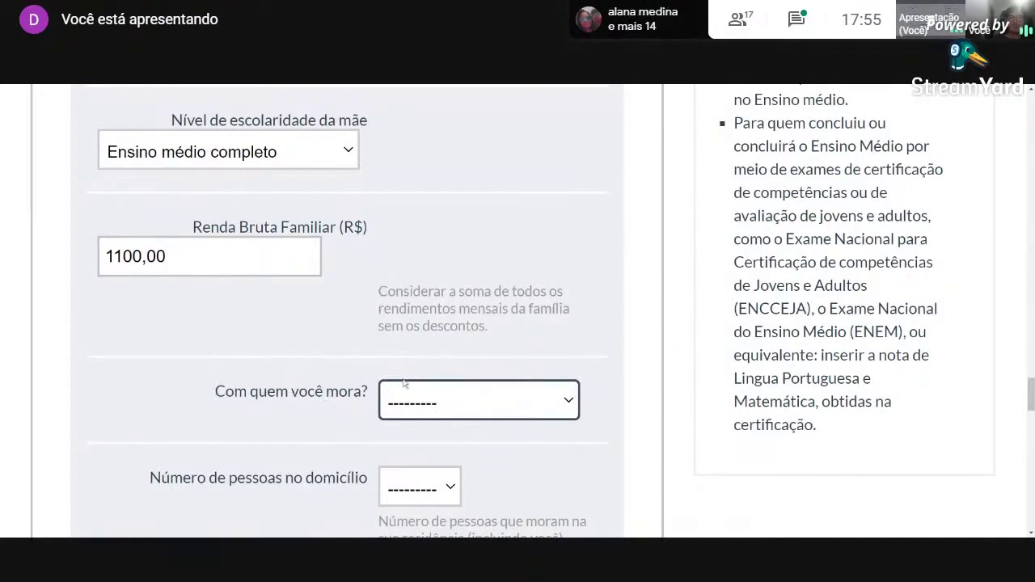
click(415, 383)
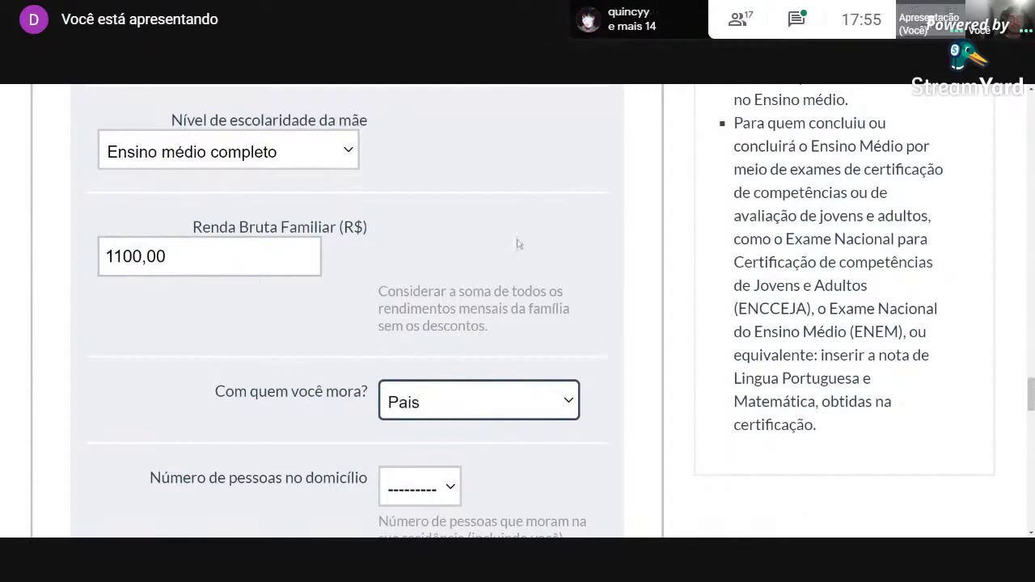
scroll(534, 248, down, 2)
click(421, 383)
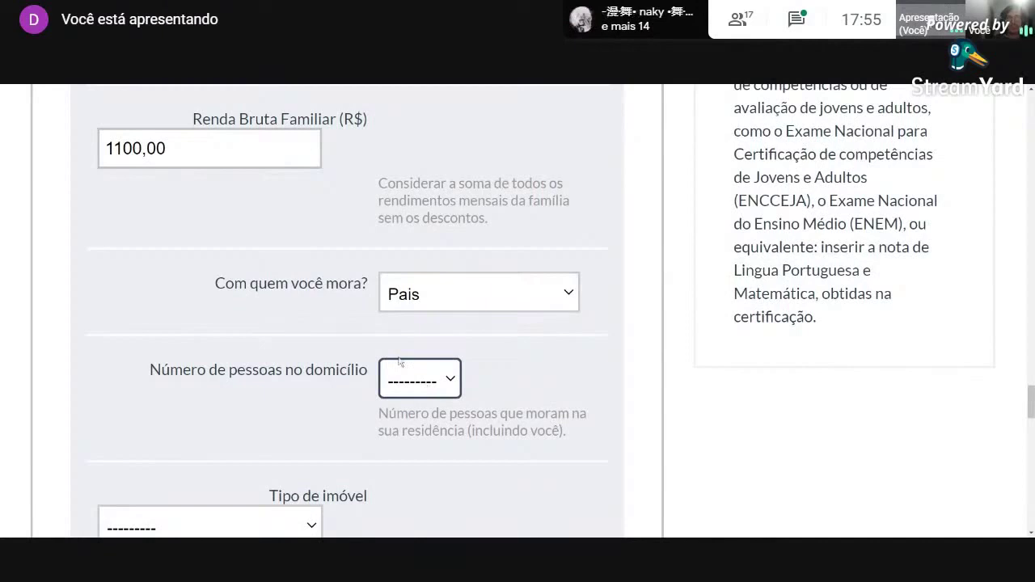
key(4)
Set Tipo de imóvel to Próprio and the residential area to Urbana.
scroll(255, 347, down, 1)
scroll(292, 362, down, 2)
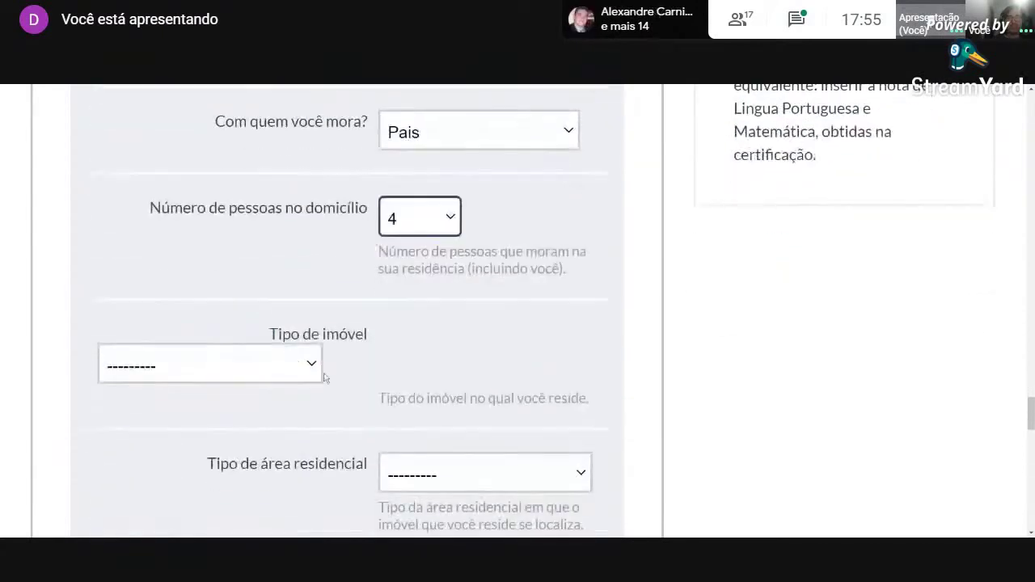
click(302, 370)
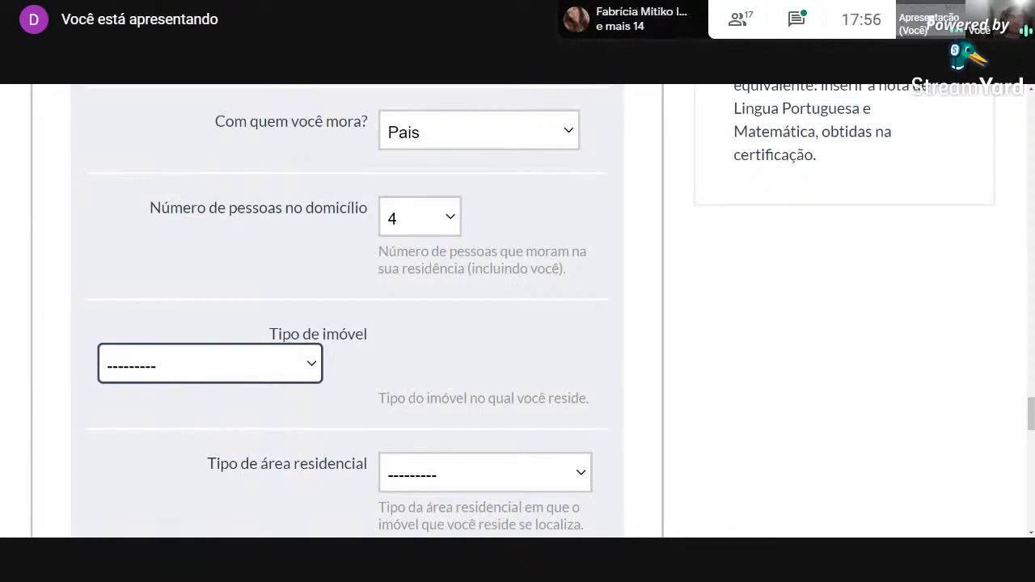
click(302, 254)
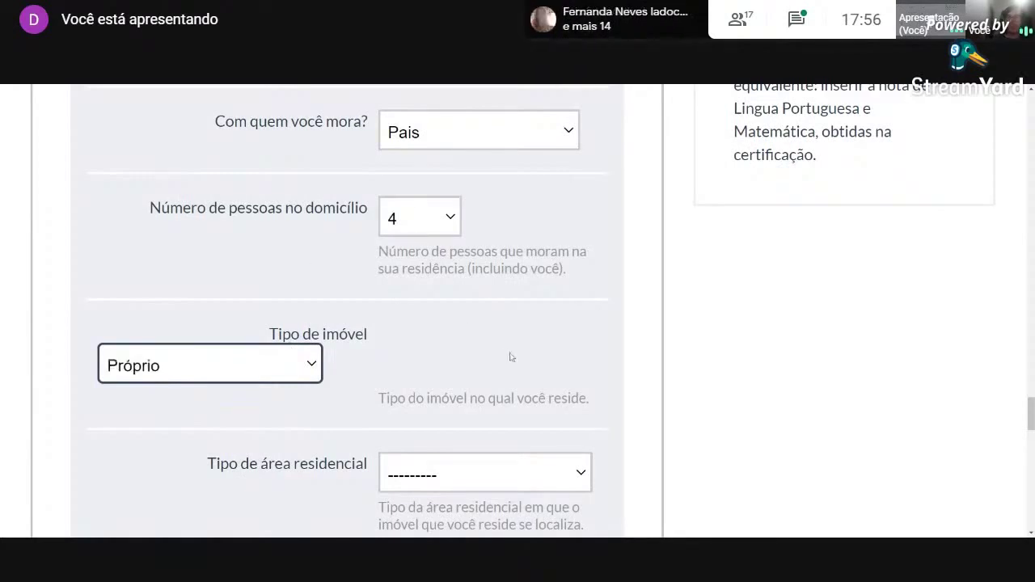
scroll(510, 357, down, 5)
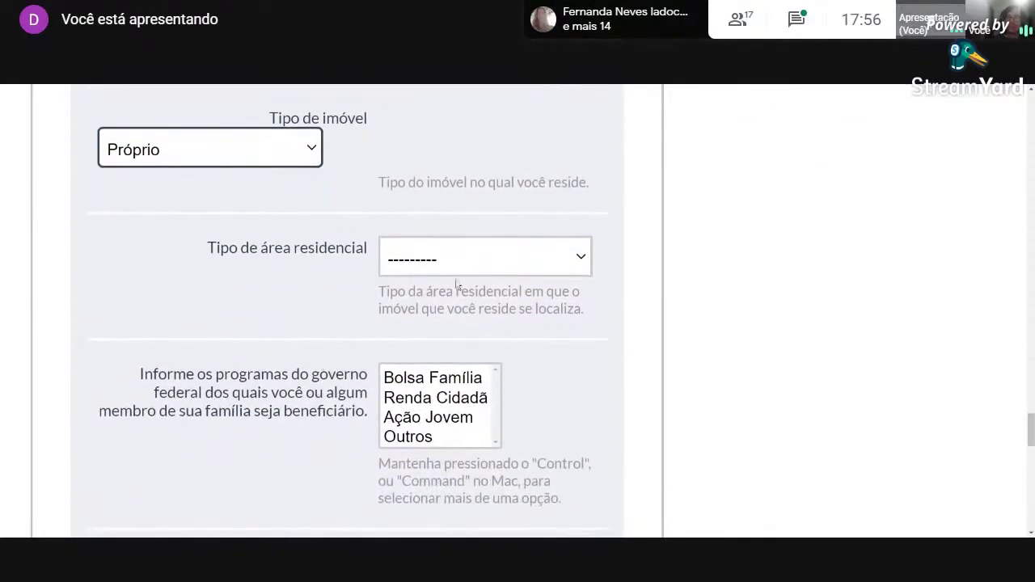
click(455, 272)
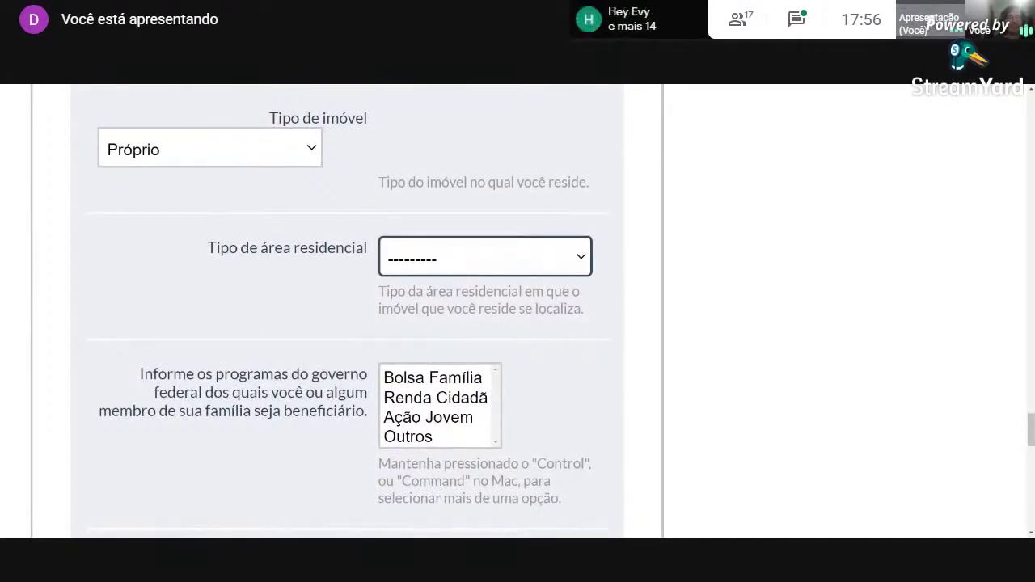
key(Down)
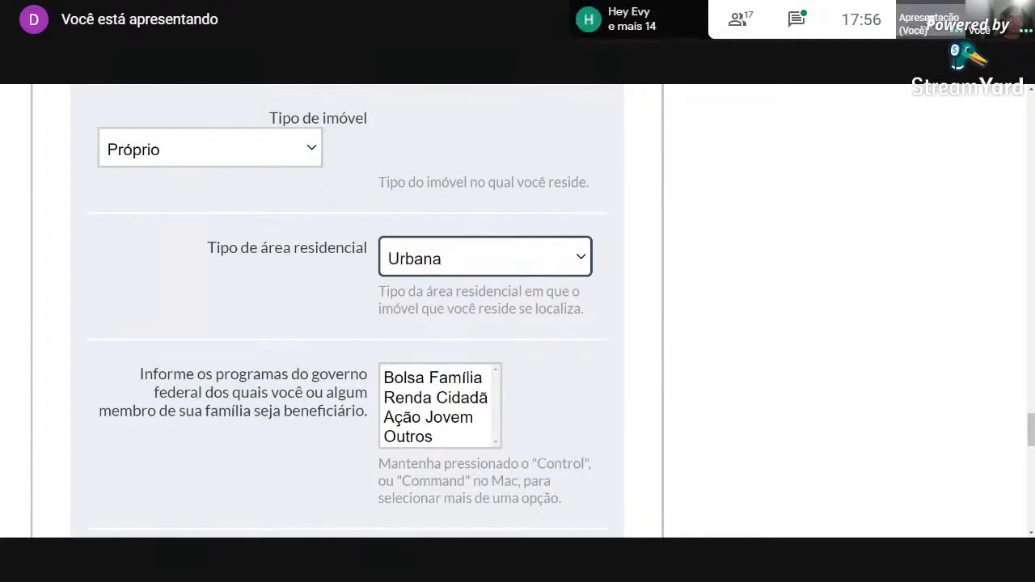
scroll(570, 358, down, 1)
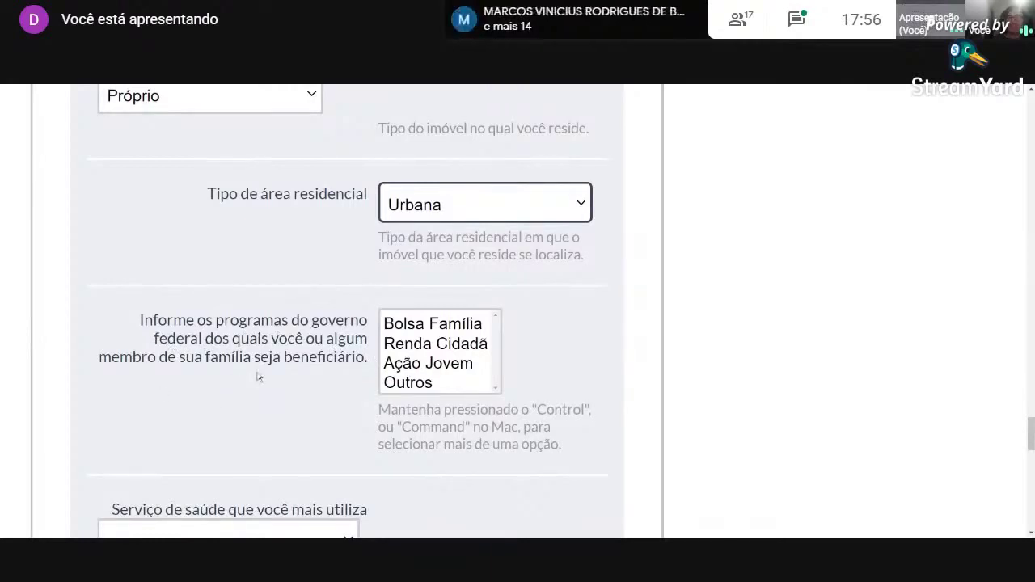
Mark Bolsa Família as a program received and choose Sistema Único de Saúde - SUS as health service.
click(426, 325)
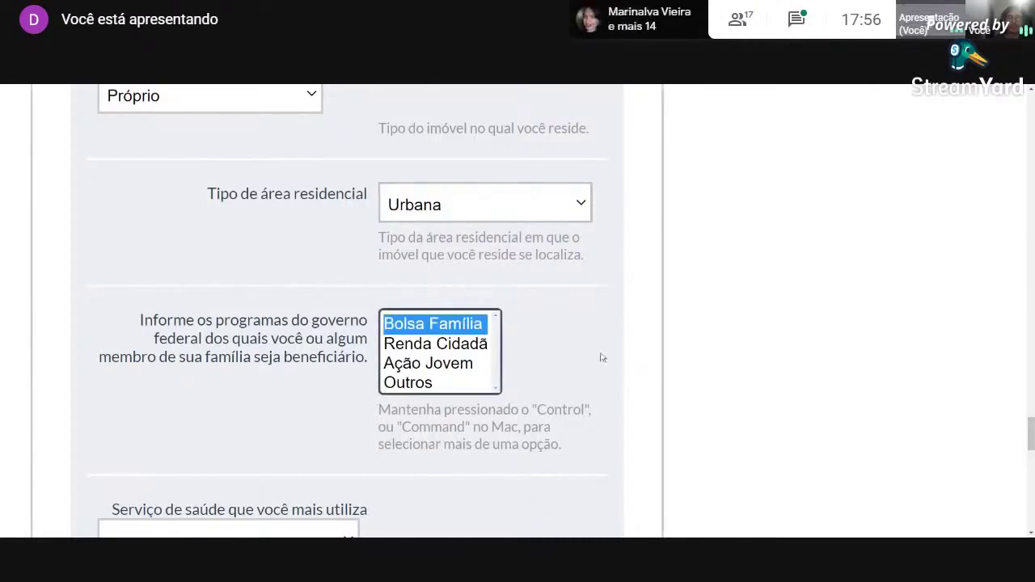
scroll(599, 360, down, 3)
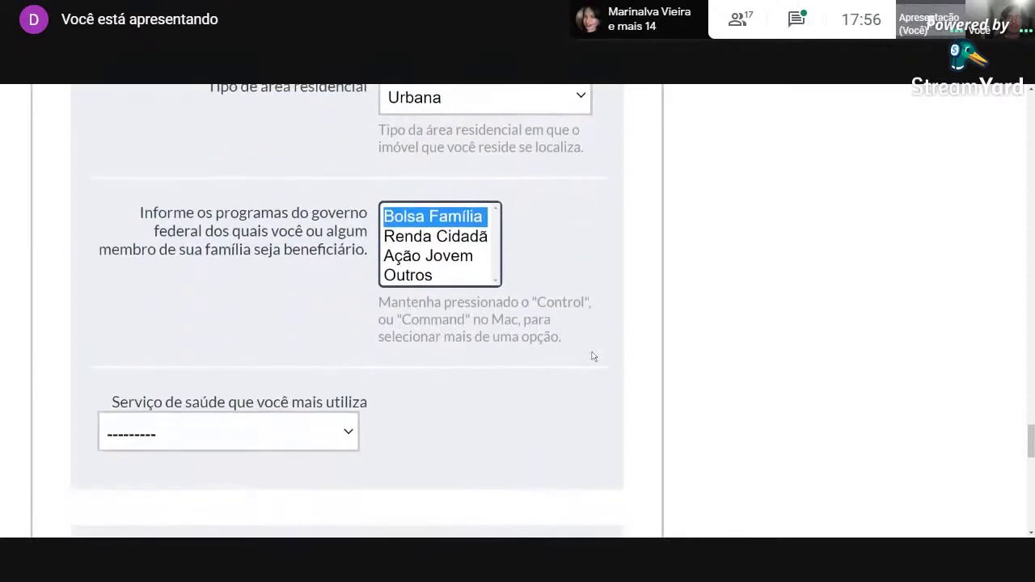
click(301, 383)
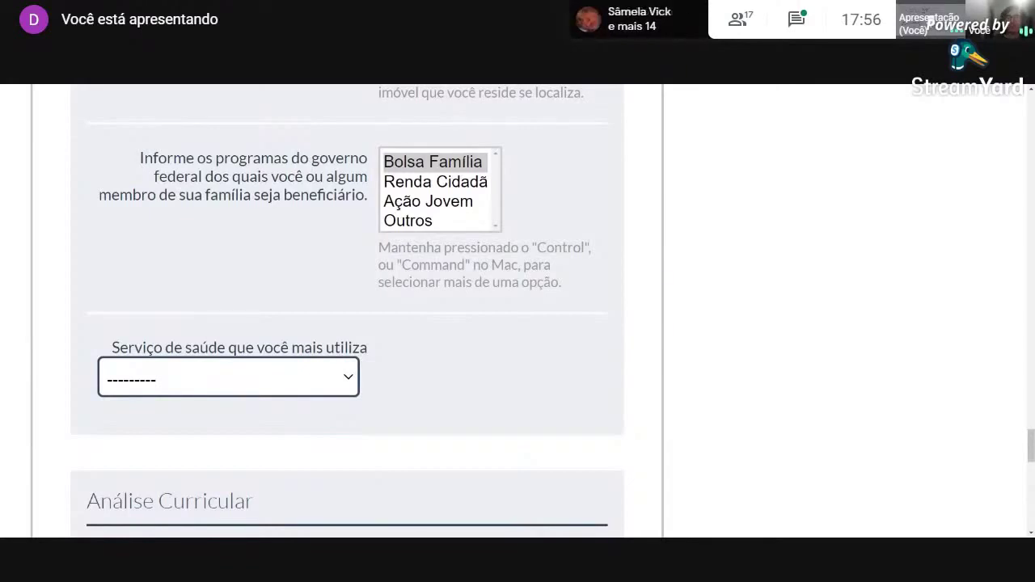
click(444, 407)
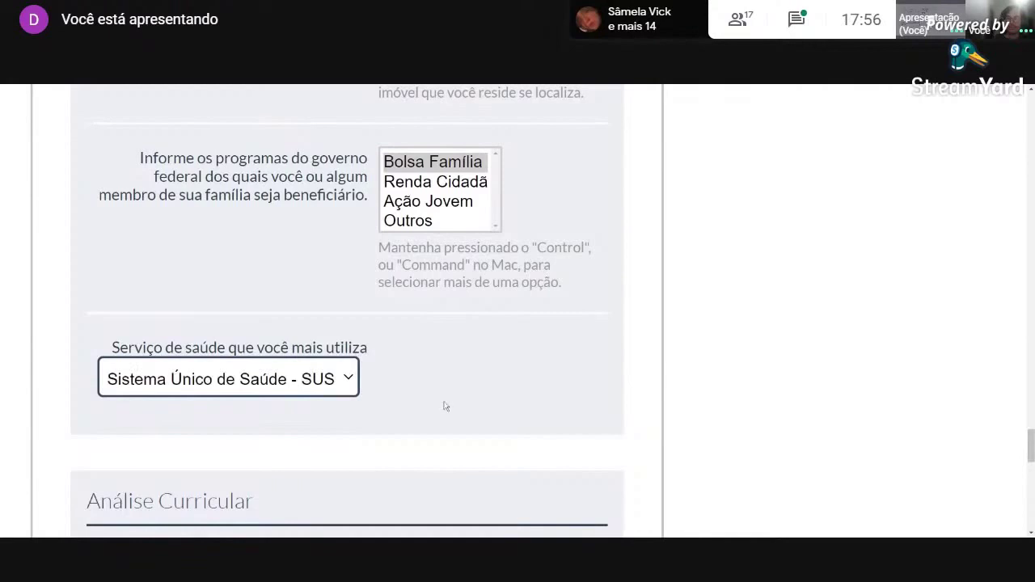
scroll(478, 386, down, 3)
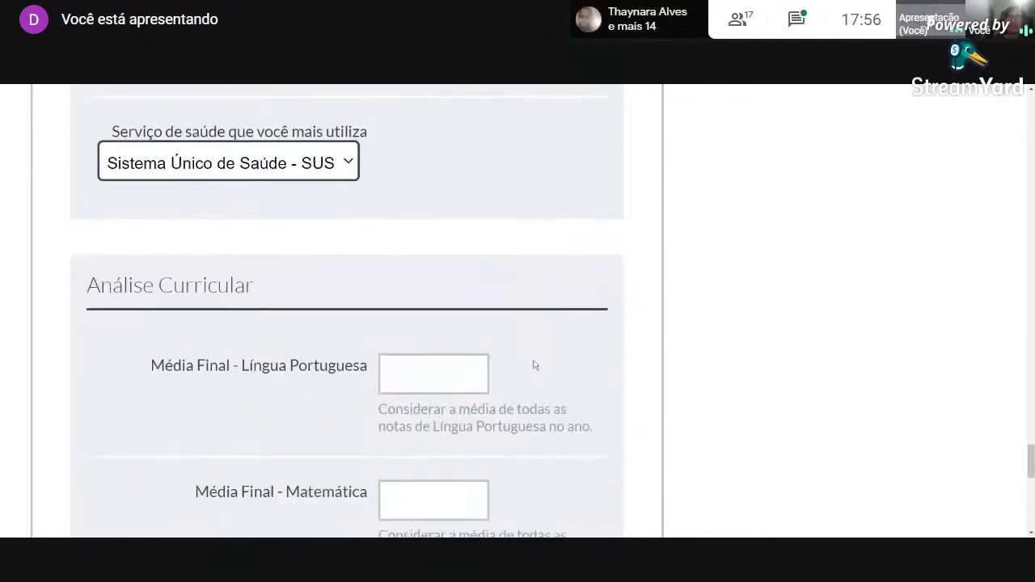
Enter 8 as the Língua Portuguesa average.
scroll(385, 338, down, 1)
scroll(273, 342, up, 1)
scroll(169, 409, down, 2)
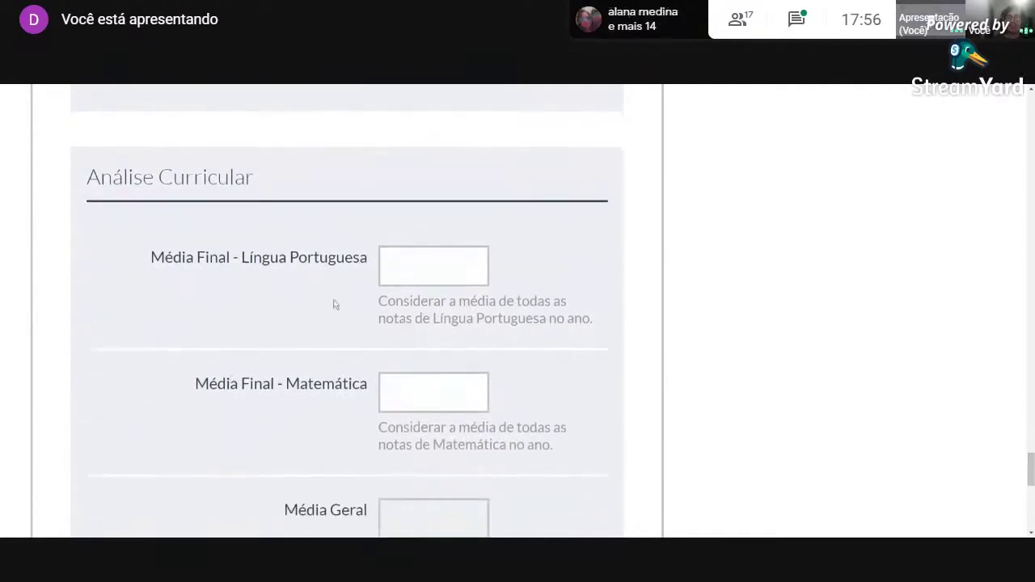
drag(166, 259, 368, 257)
click(244, 263)
click(386, 266)
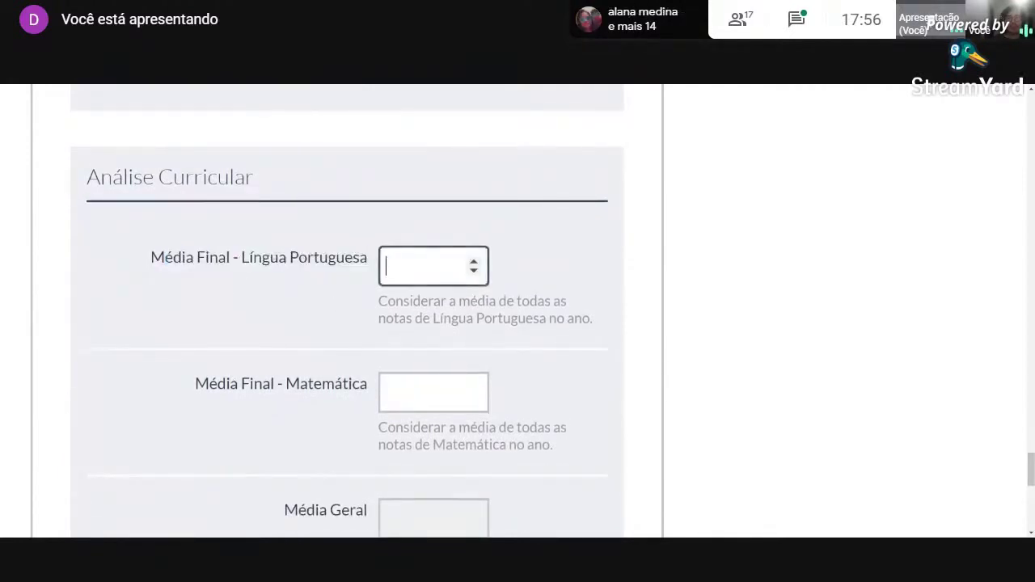
text(8)
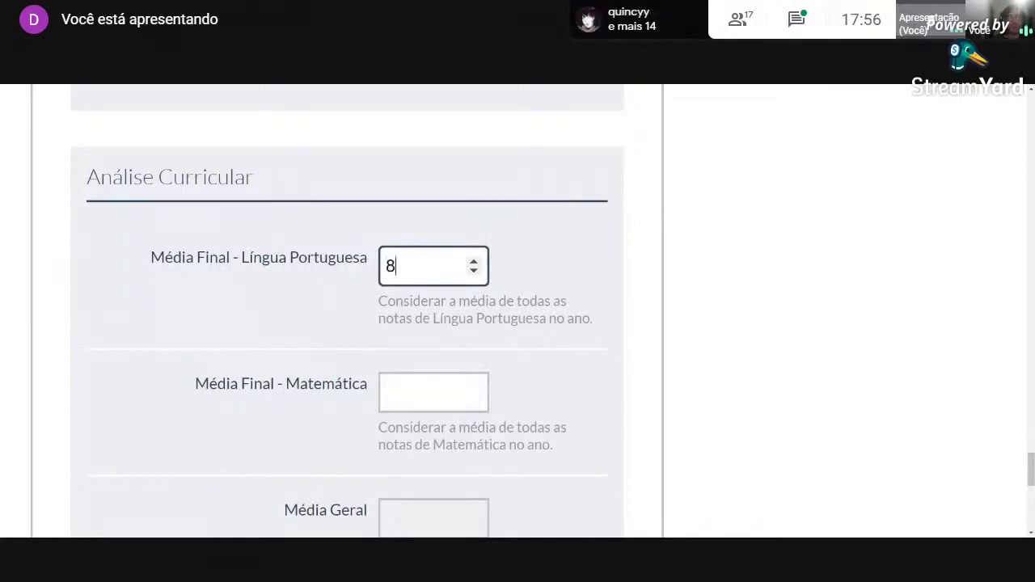
Enter 7 for Matemática so the Média Geral computes to 7,50.
click(436, 391)
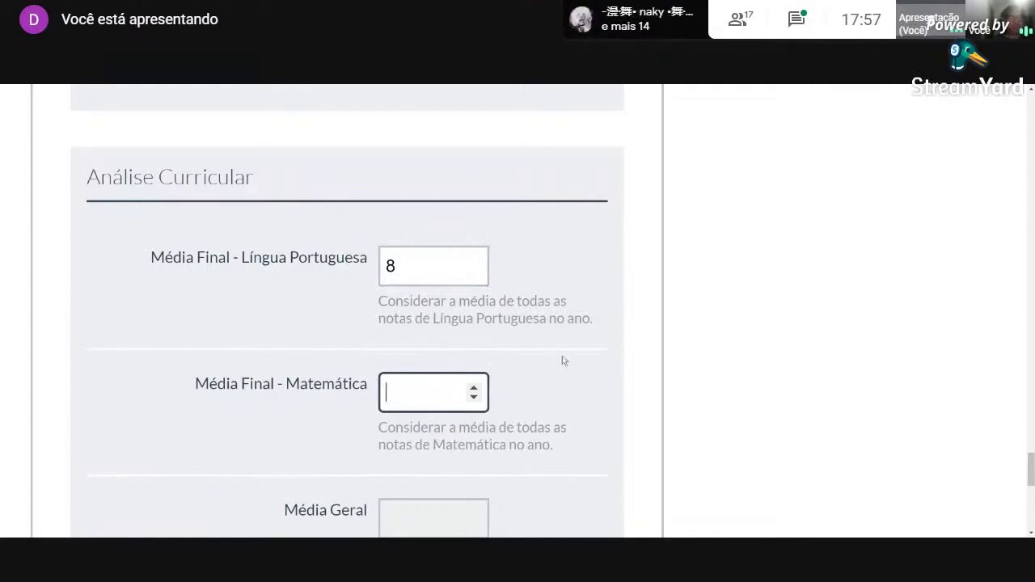
text(7)
scroll(522, 453, down, 1)
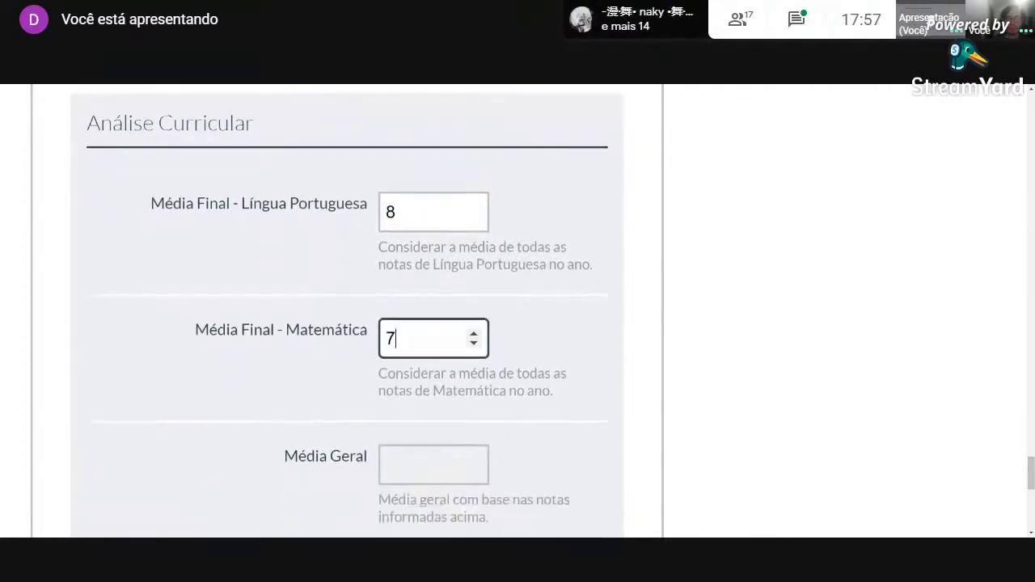
click(521, 456)
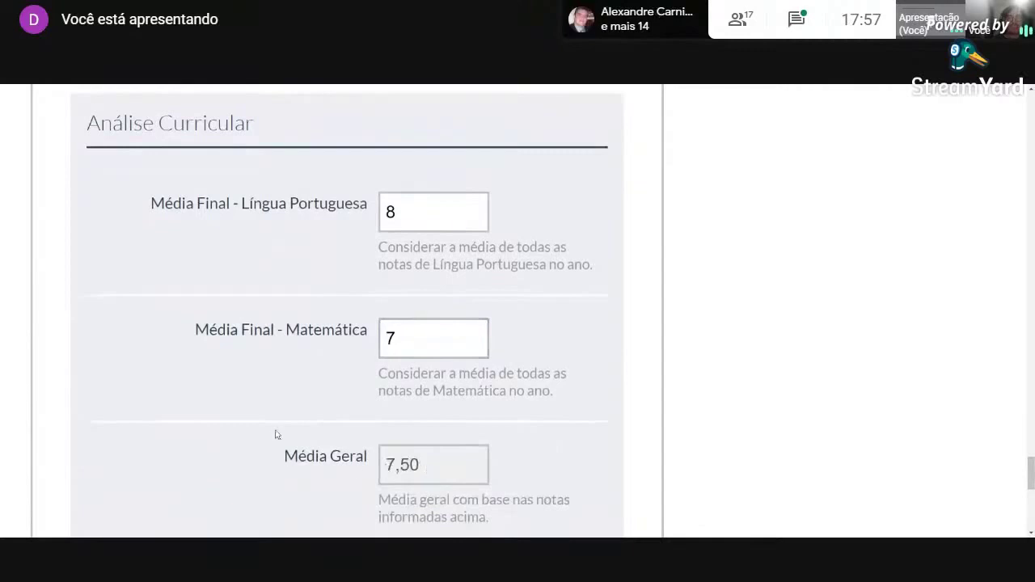
scroll(278, 429, down, 2)
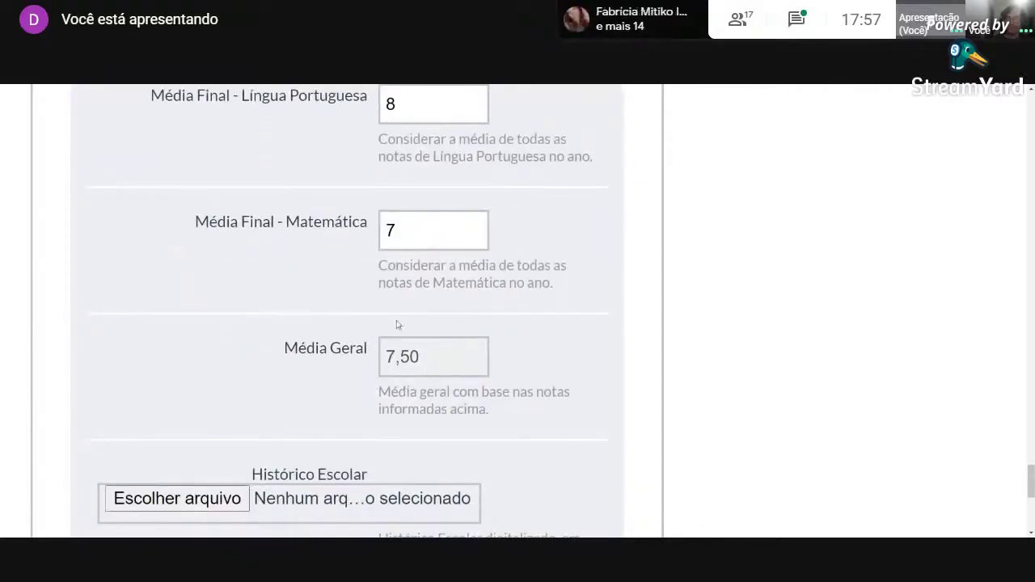
scroll(253, 401, down, 3)
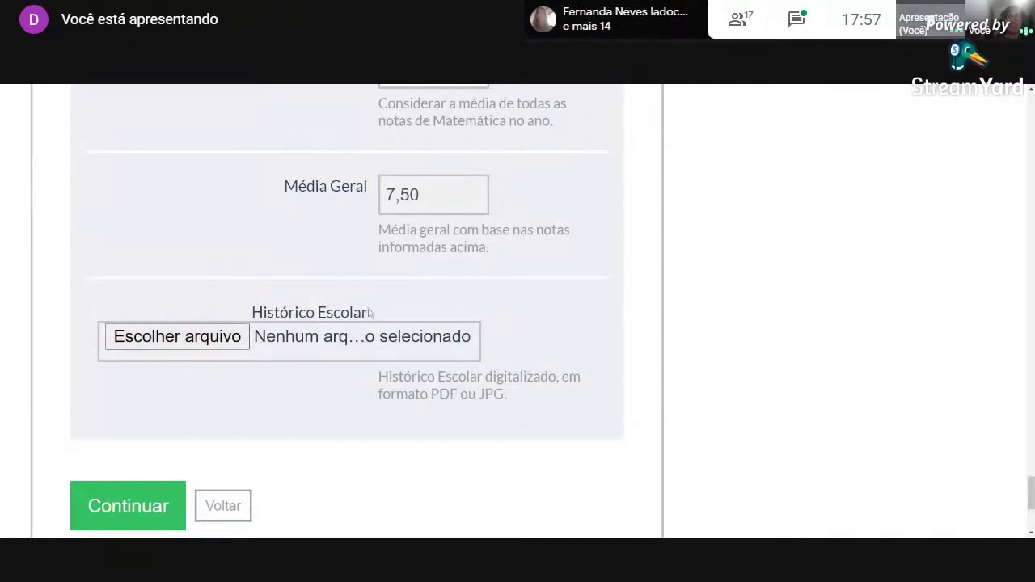
drag(370, 312, 255, 312)
Attach passeio.jpg as the Histórico Escolar and continue to Passo 5 de 5.
click(289, 393)
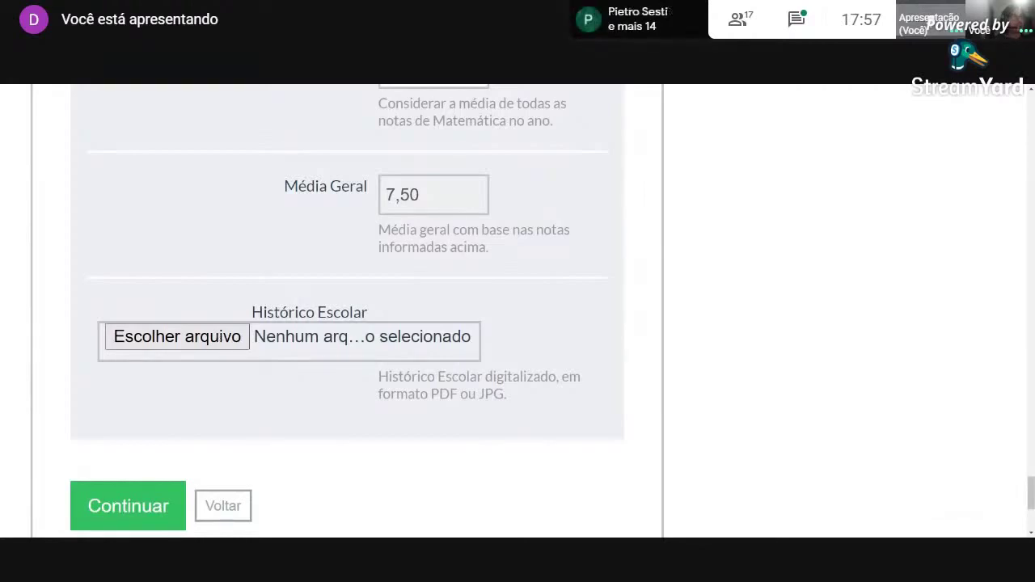
scroll(437, 405, down, 1)
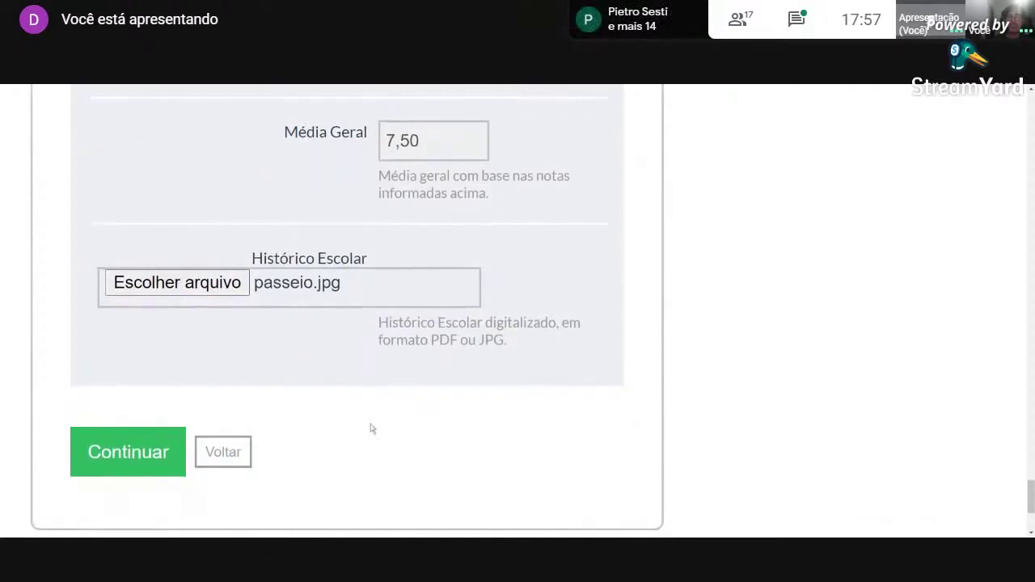
click(136, 456)
Review the Passo 5 de 5 summary and tick the data declaration checkbox.
scroll(137, 456, down, 3)
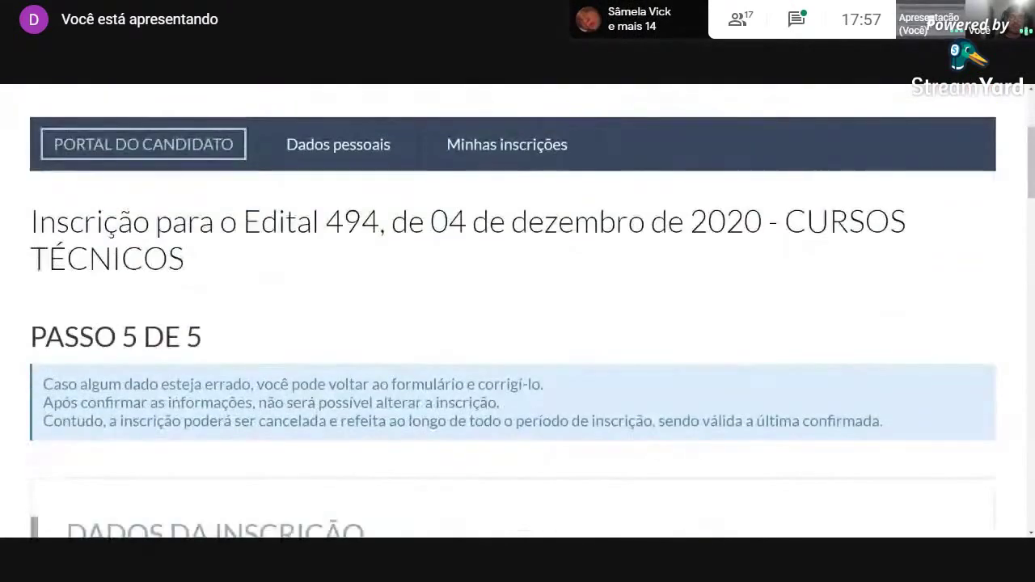
scroll(351, 430, down, 3)
scroll(364, 423, down, 1)
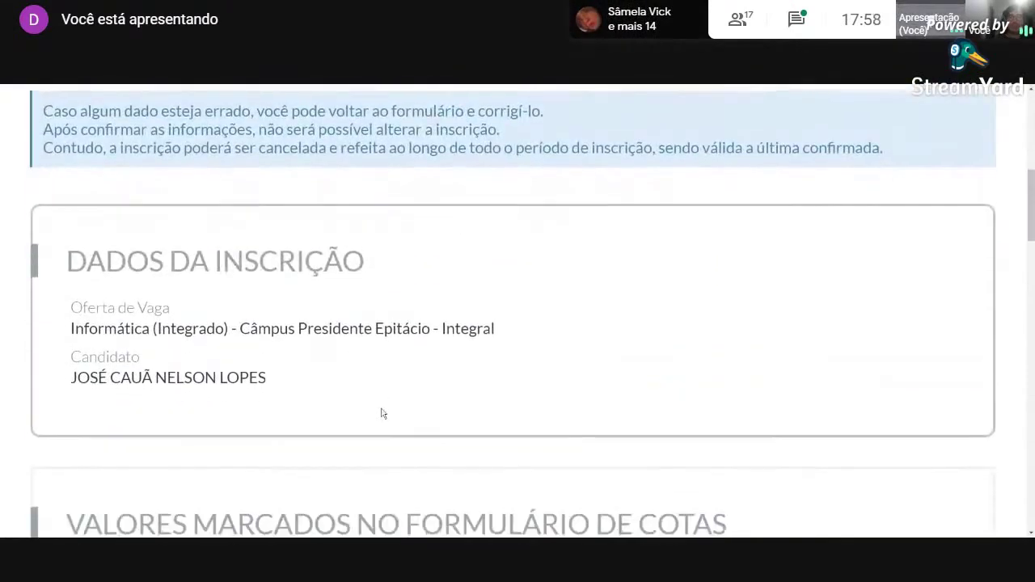
scroll(383, 413, down, 3)
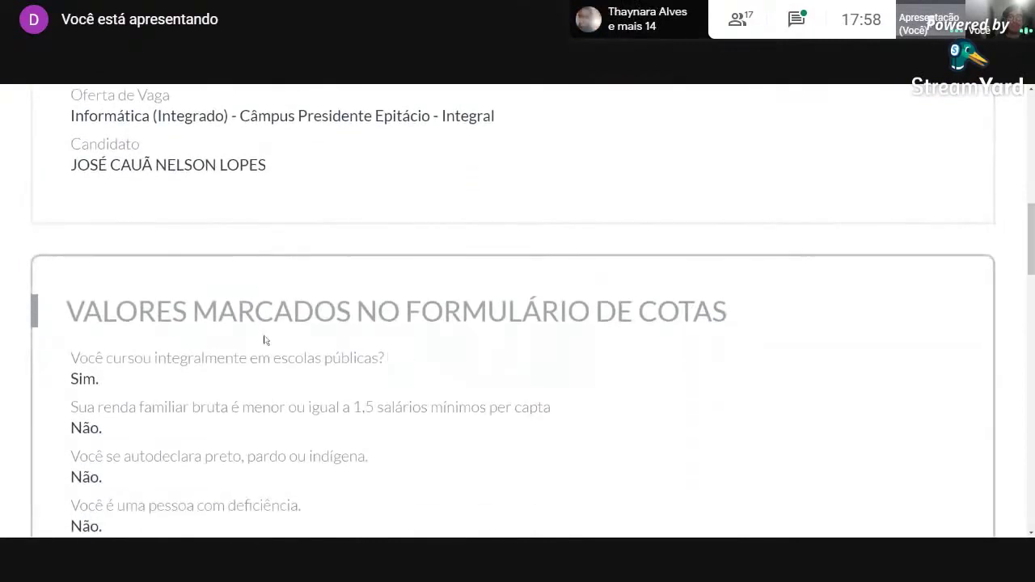
scroll(257, 372, down, 2)
scroll(254, 396, up, 1)
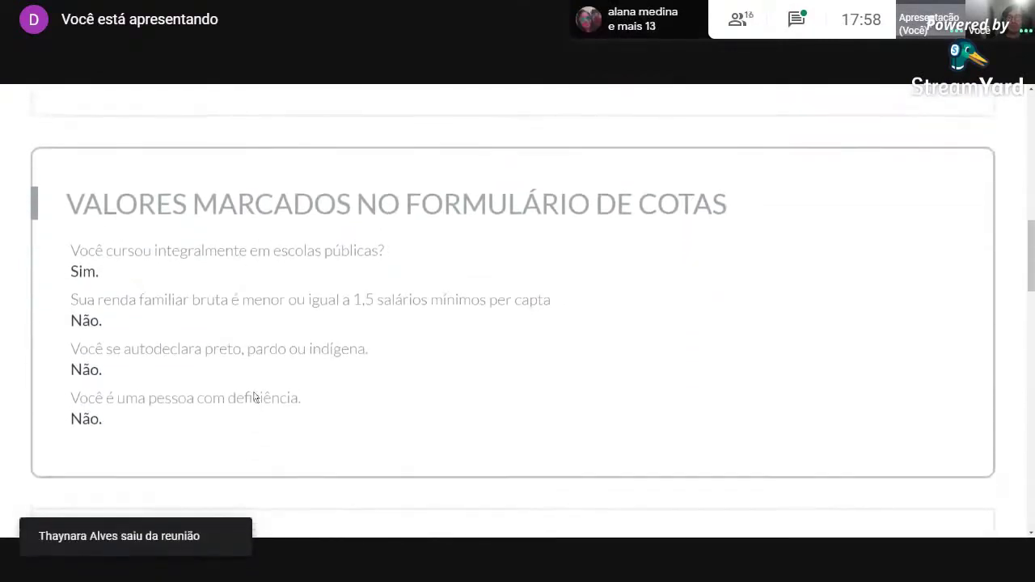
scroll(254, 396, up, 2)
scroll(255, 396, down, 8)
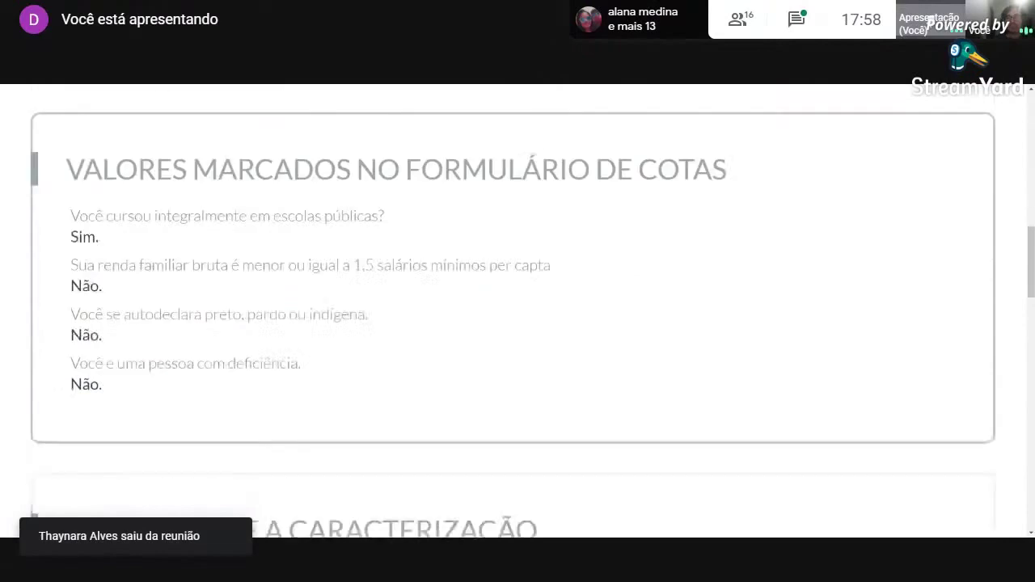
scroll(295, 349, down, 7)
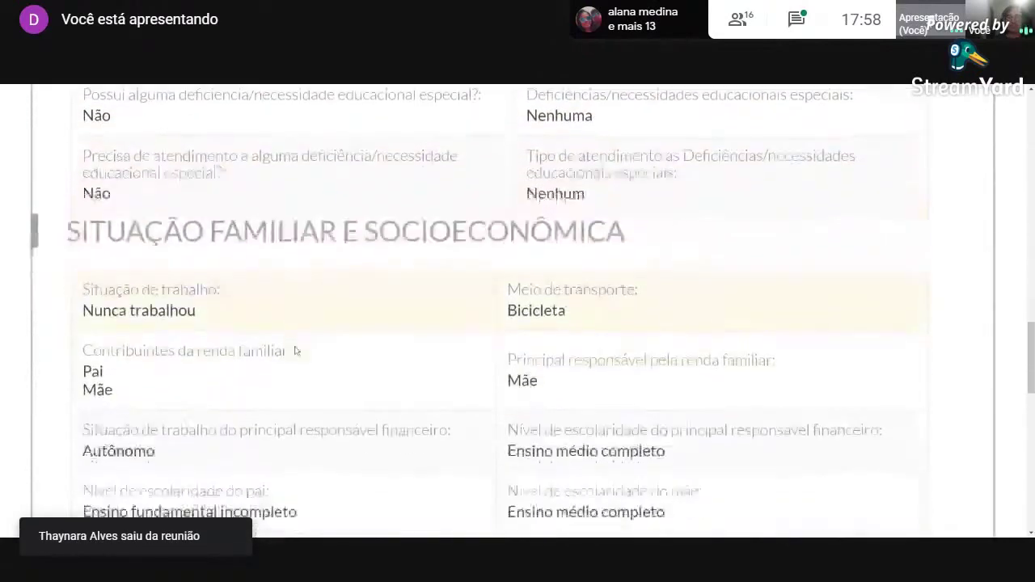
scroll(424, 368, down, 2)
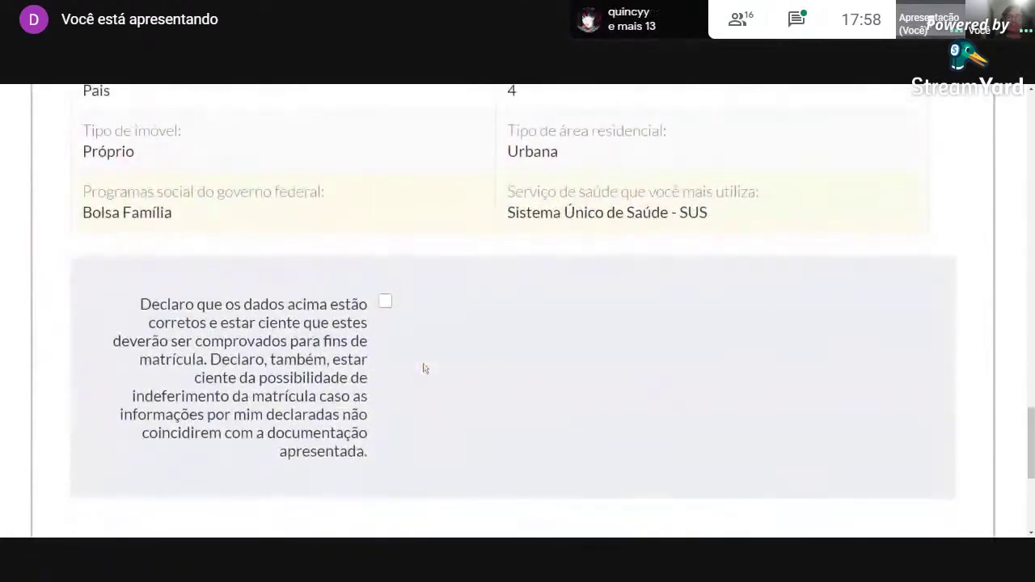
click(386, 304)
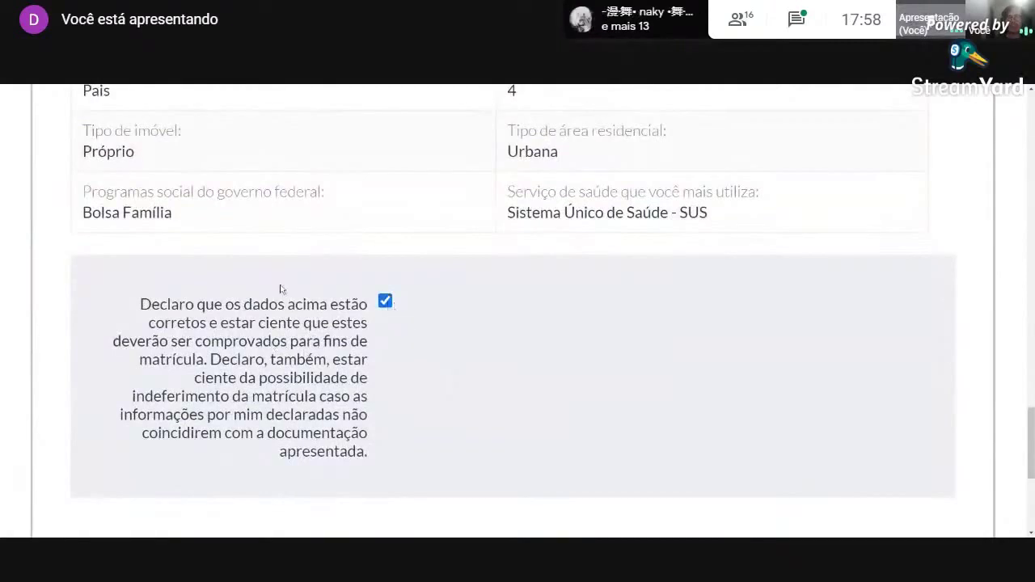
Finalise the enrolment with Finalizar Inscrição to get the registration number.
scroll(333, 333, down, 2)
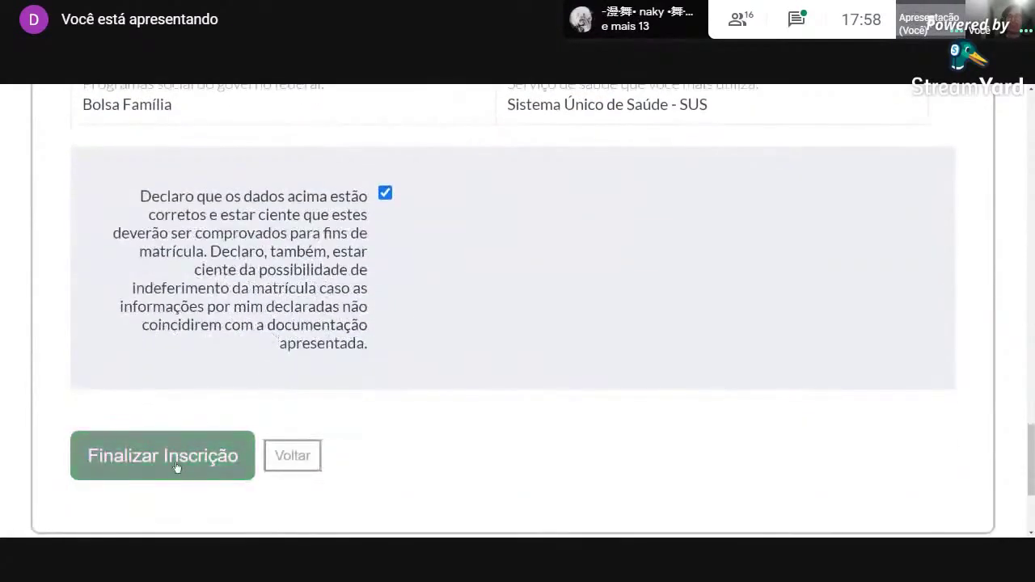
click(177, 465)
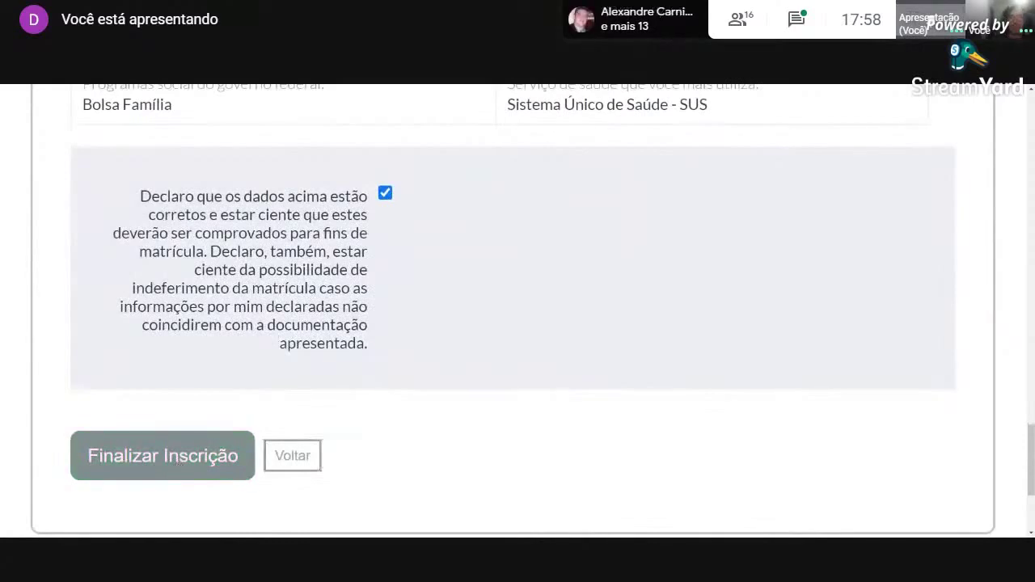
click(159, 463)
scroll(159, 463, down, 2)
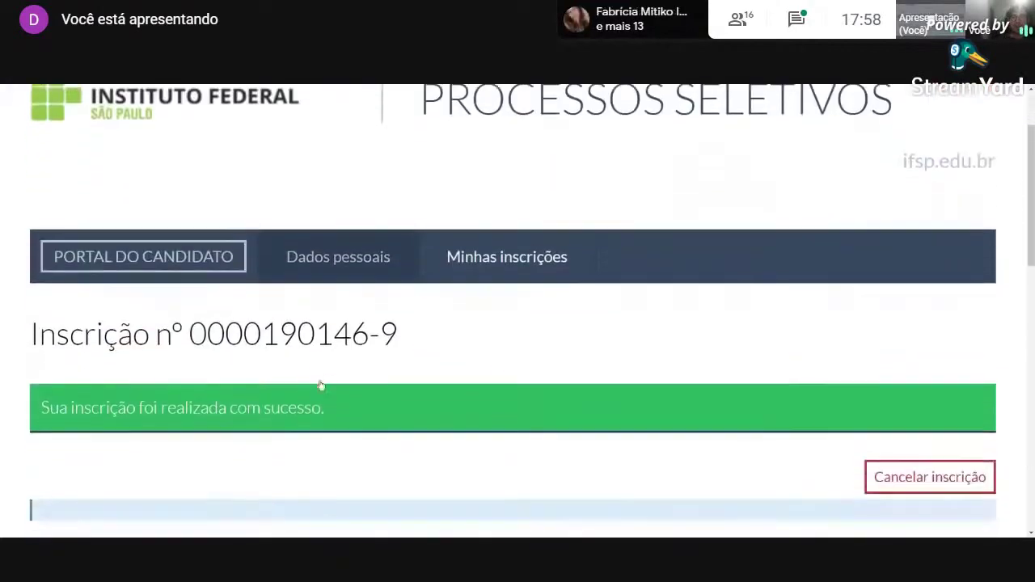
scroll(414, 320, down, 1)
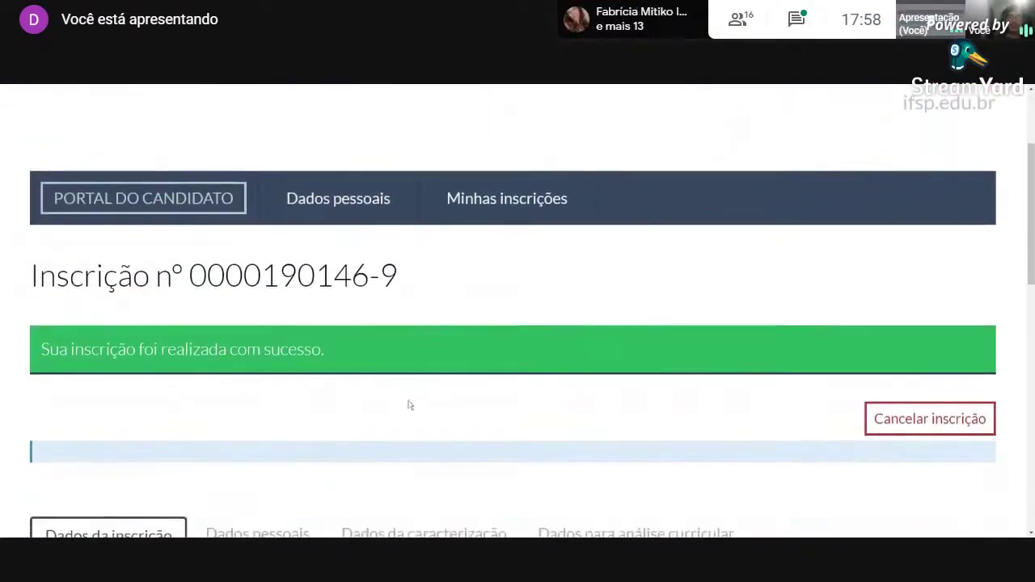
scroll(316, 369, down, 1)
scroll(316, 370, up, 1)
drag(39, 349, 349, 393)
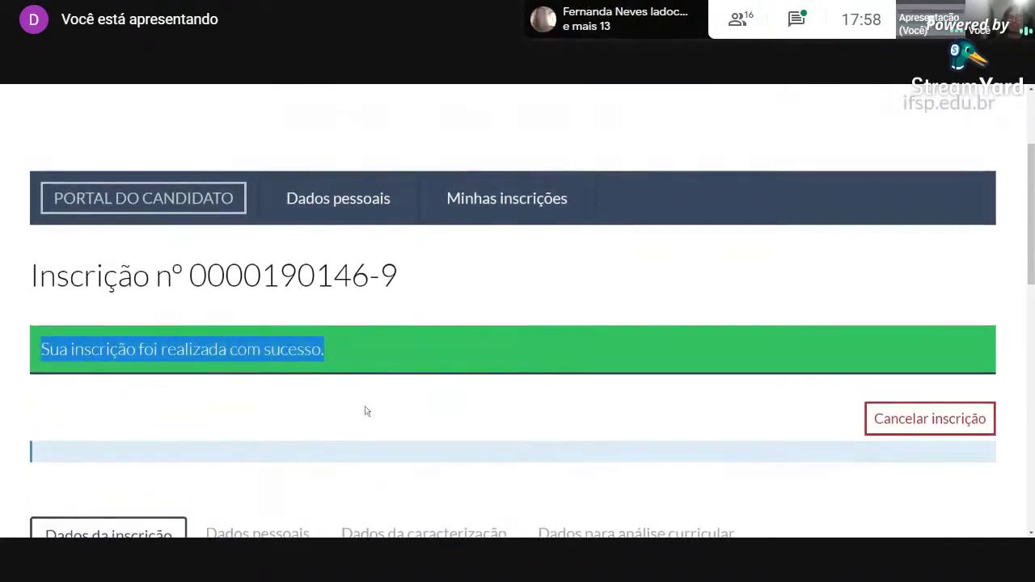
click(364, 411)
scroll(367, 412, down, 5)
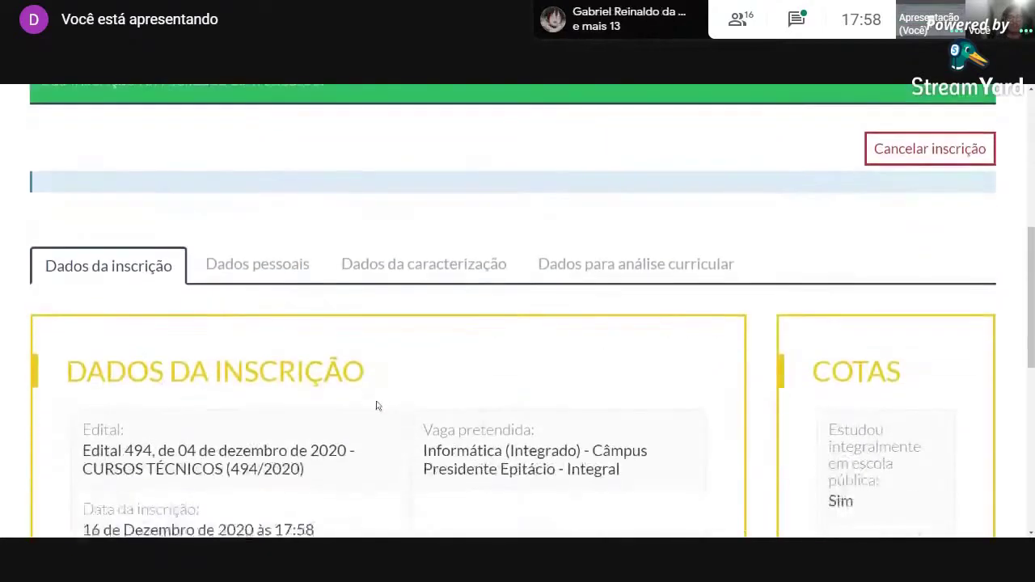
scroll(294, 397, down, 3)
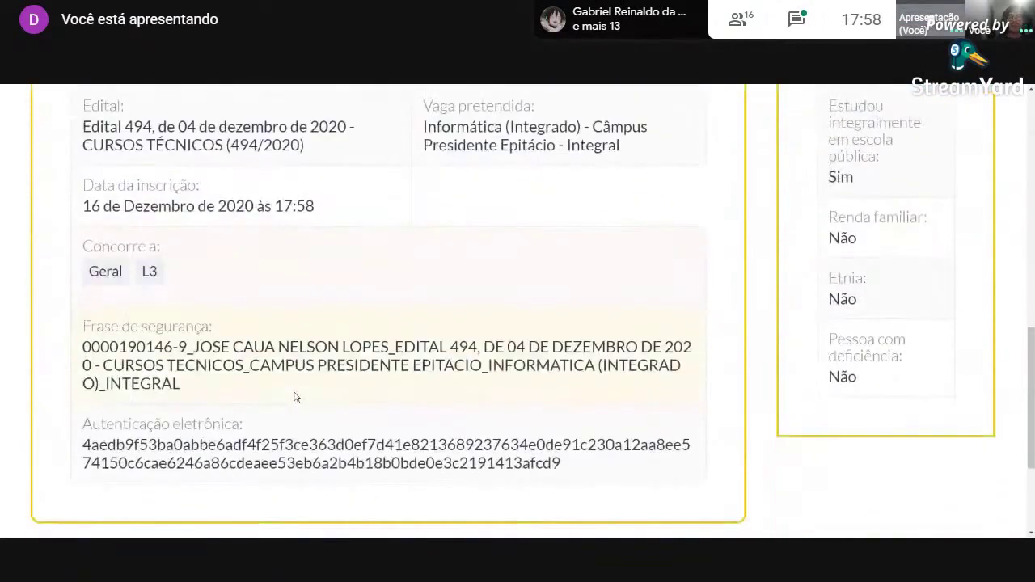
scroll(307, 411, up, 7)
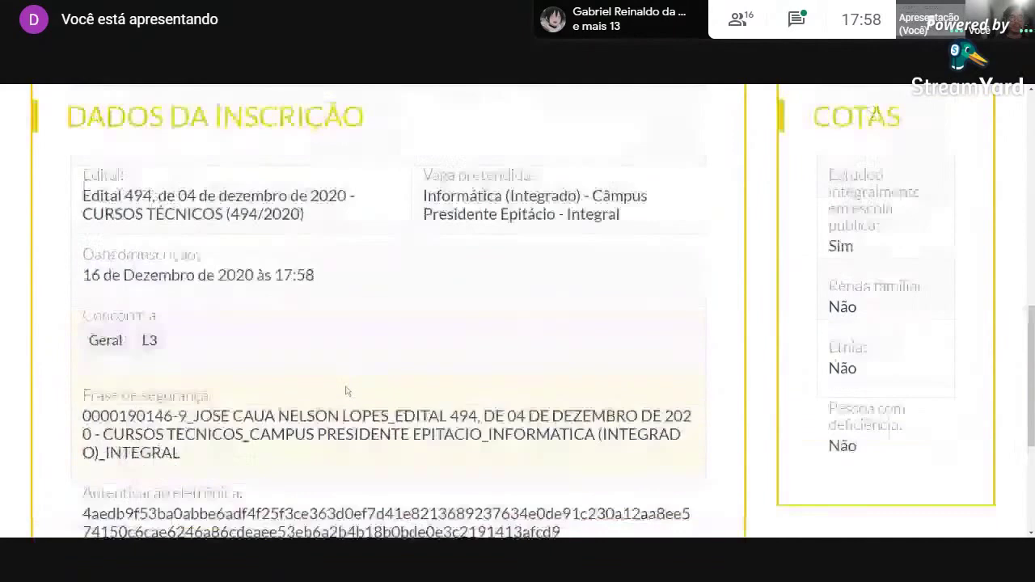
scroll(360, 392, up, 3)
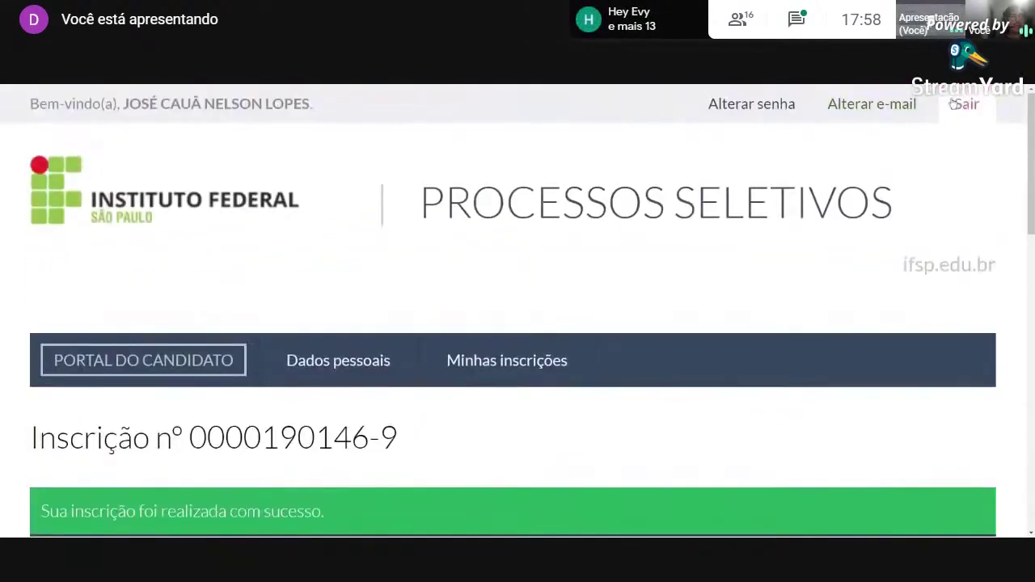
Log out of the portal via Sair, then bring up the Meet stop-presenting option.
click(954, 108)
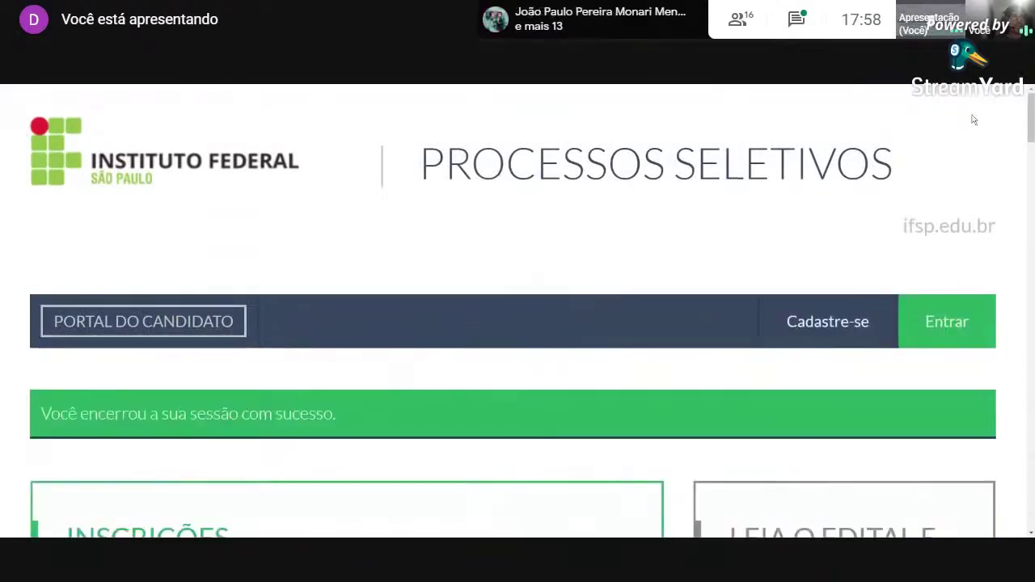
click(951, 322)
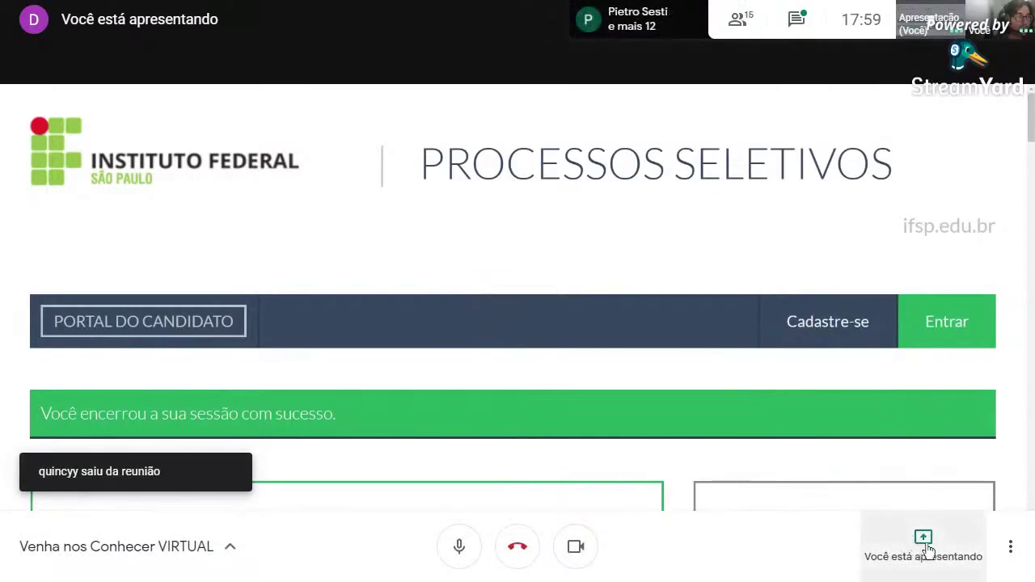
click(924, 562)
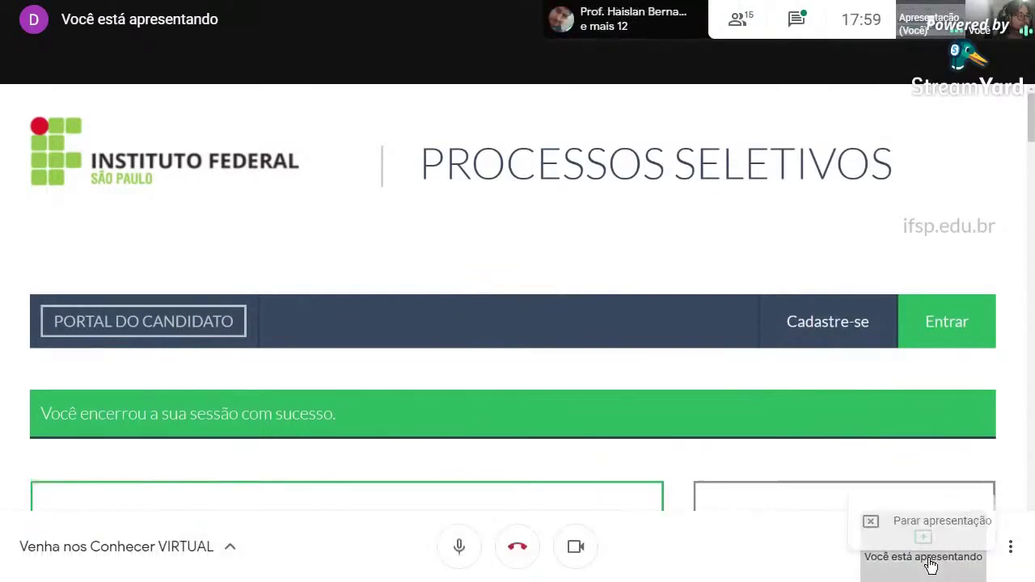